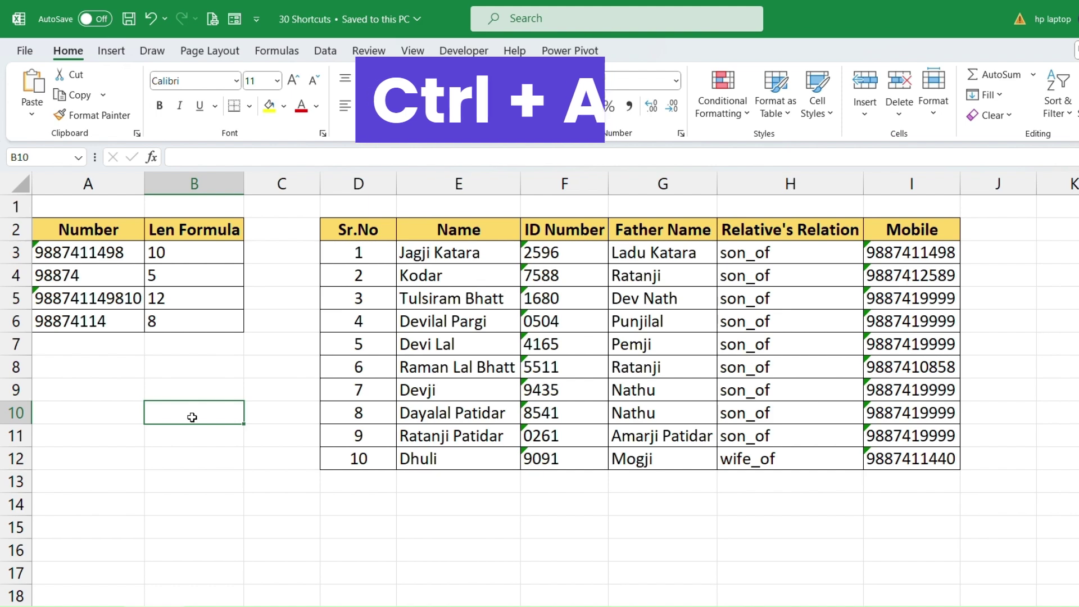
# Select the Sr.No table with Ctrl+A from a cell inside it, then select the whole sheet from B11.
pyautogui.click(562, 323)
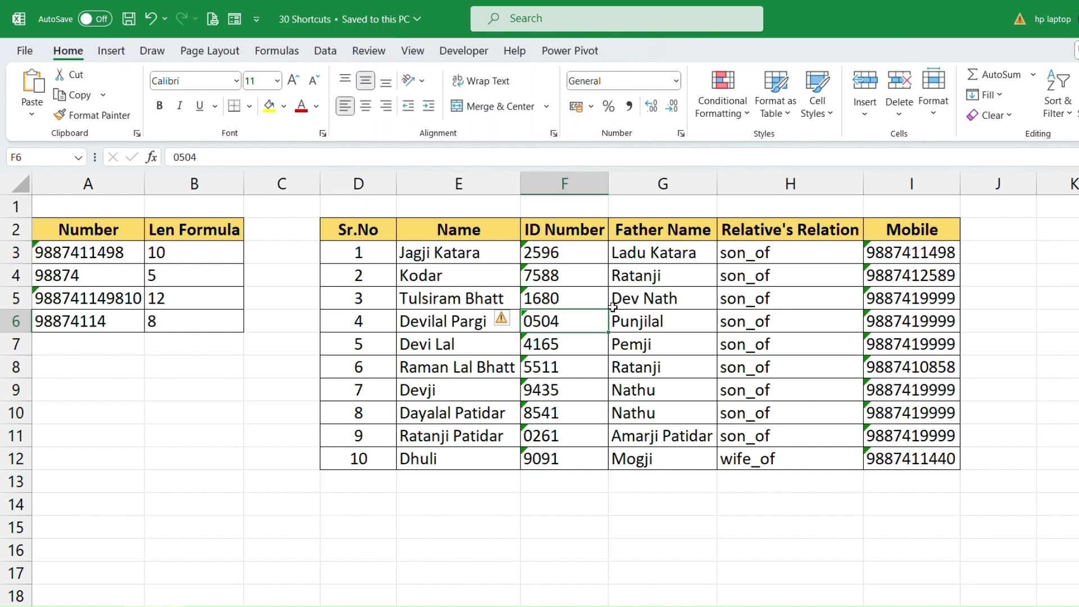
pyautogui.click(574, 302)
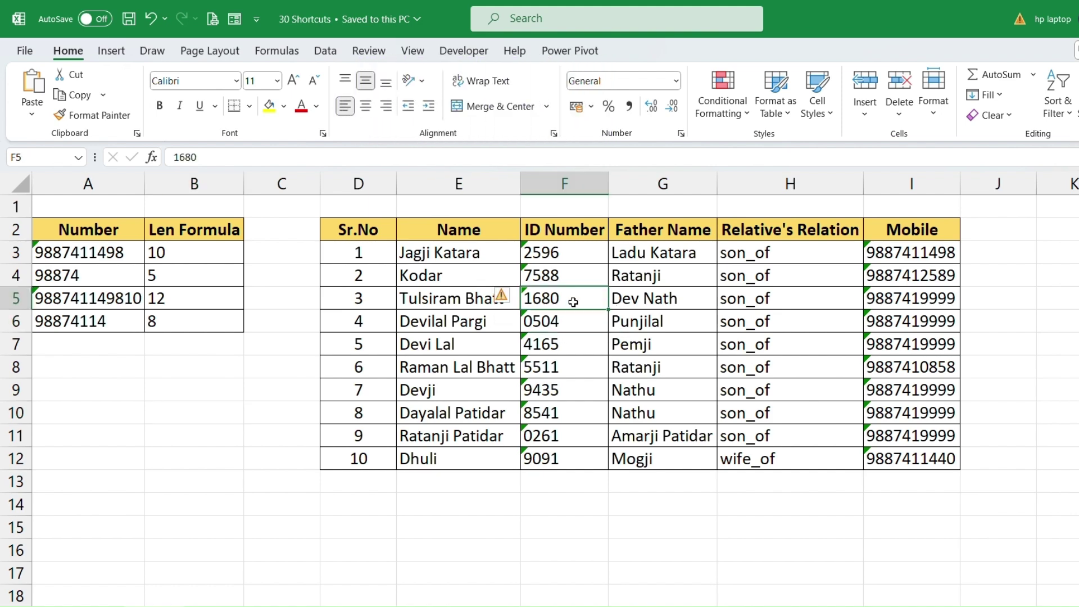
pyautogui.hotkey('ctrl', 'a')
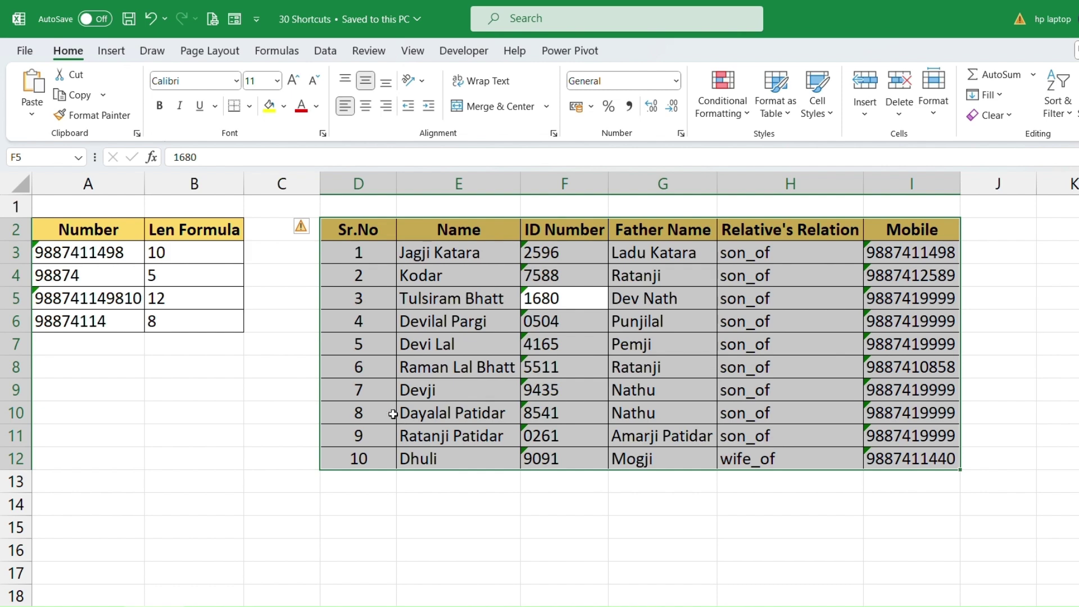
pyautogui.click(187, 432)
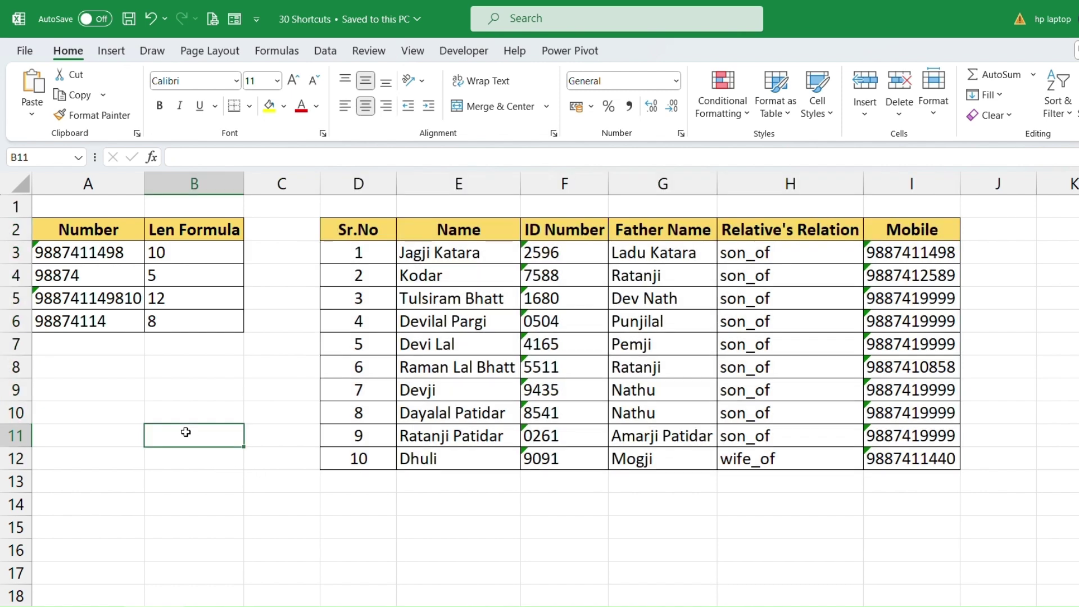
pyautogui.hotkey('ctrl', 'a')
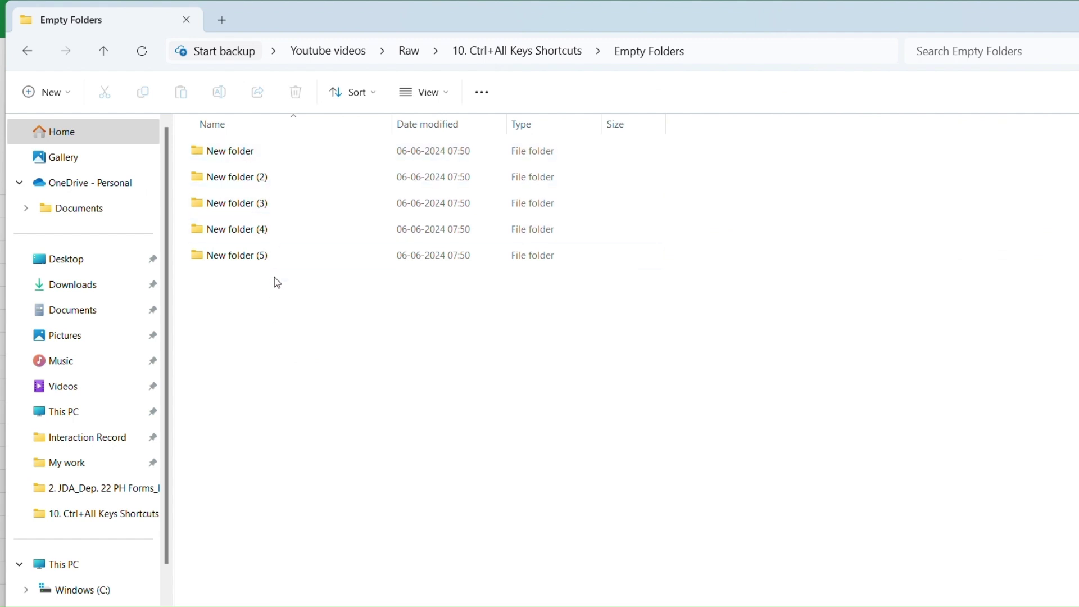
# Select all five New folder entries in Empty Folders with Ctrl+A.
pyautogui.hotkey('ctrl', 'a')
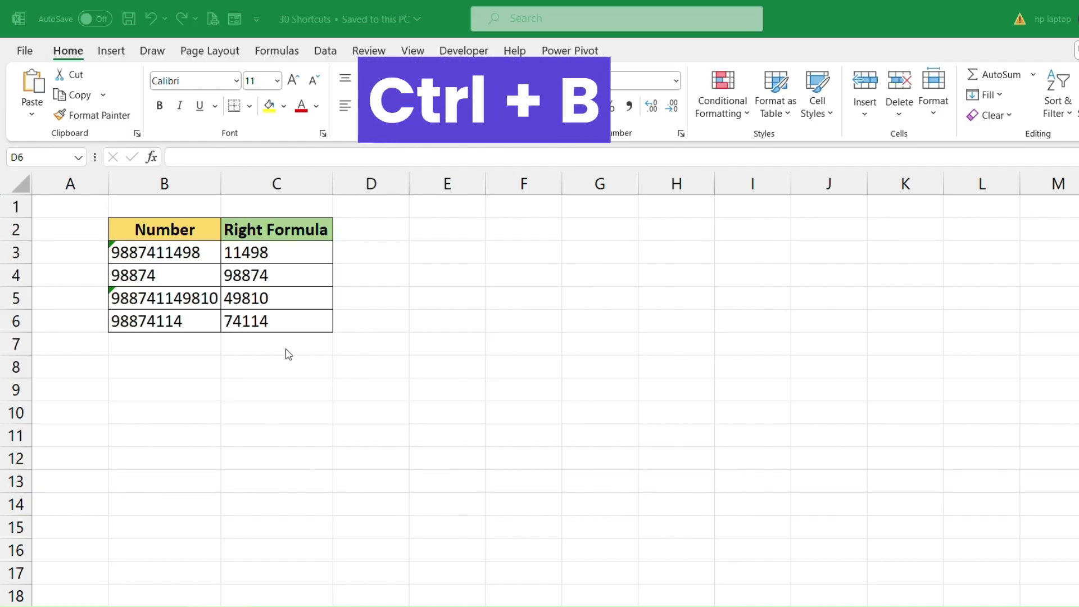
# Toggle bold on and off for 11498 in C3, then bold all four results in C3:C6.
pyautogui.click(263, 252)
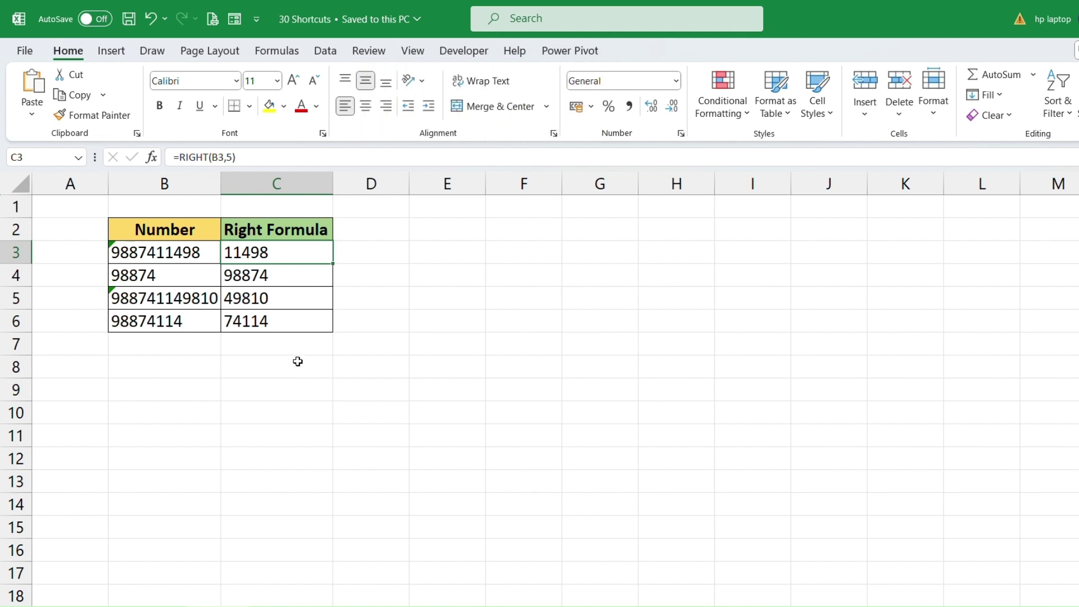
pyautogui.hotkey('ctrl', 'b')
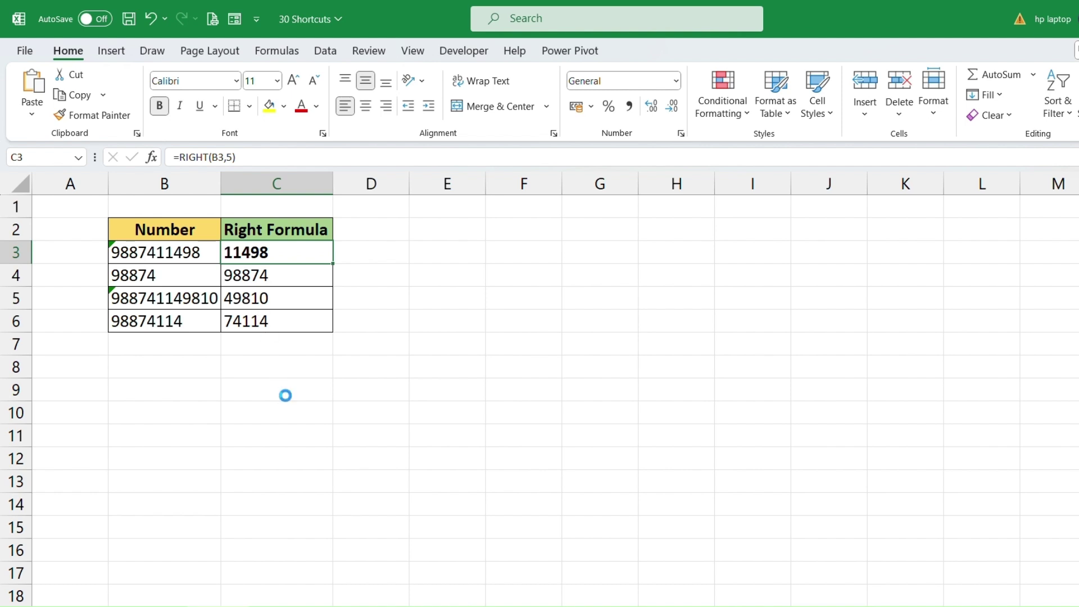
pyautogui.hotkey('ctrl', 'b')
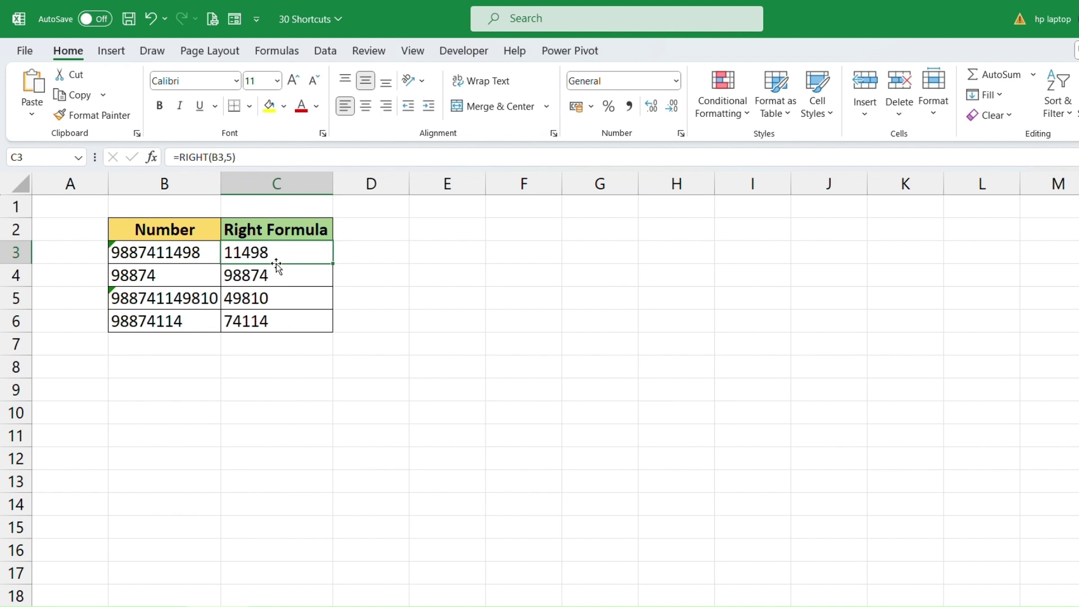
pyautogui.moveTo(270, 247); pyautogui.dragTo(272, 313)
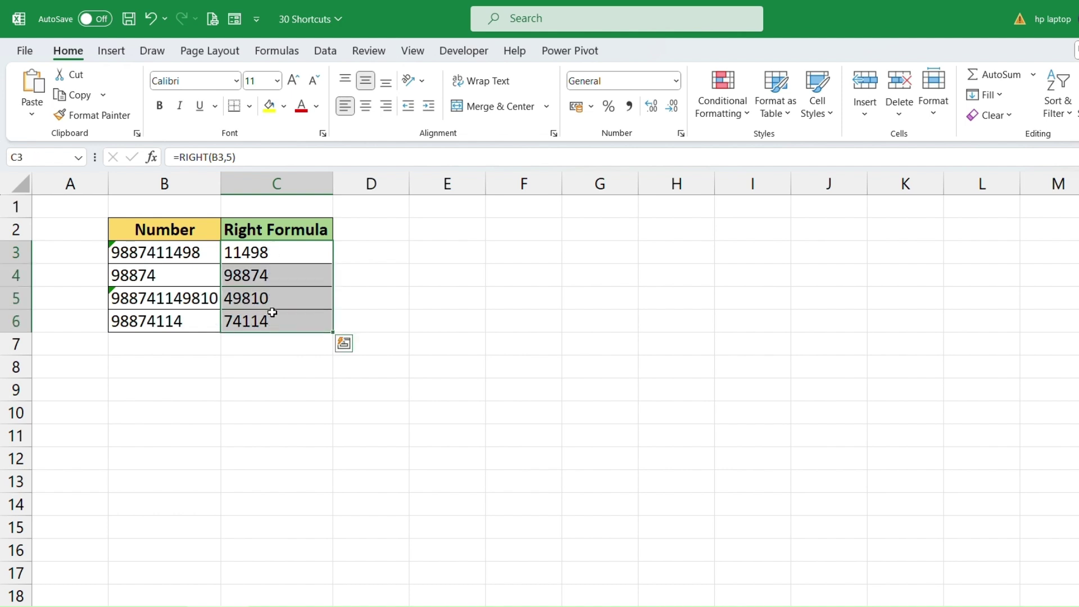
pyautogui.hotkey('ctrl', 'b')
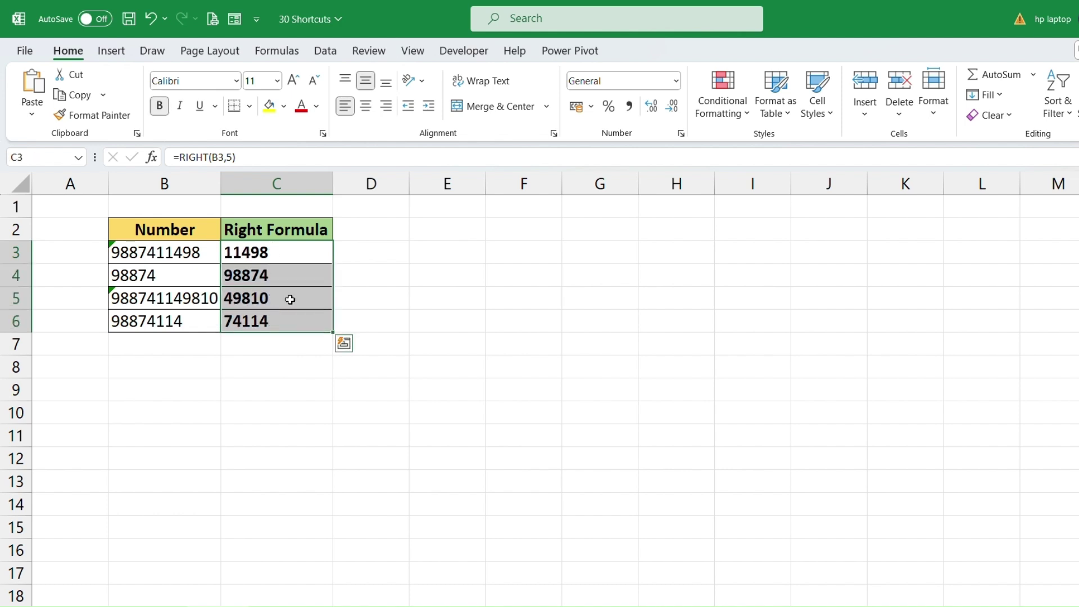
pyautogui.click(286, 350)
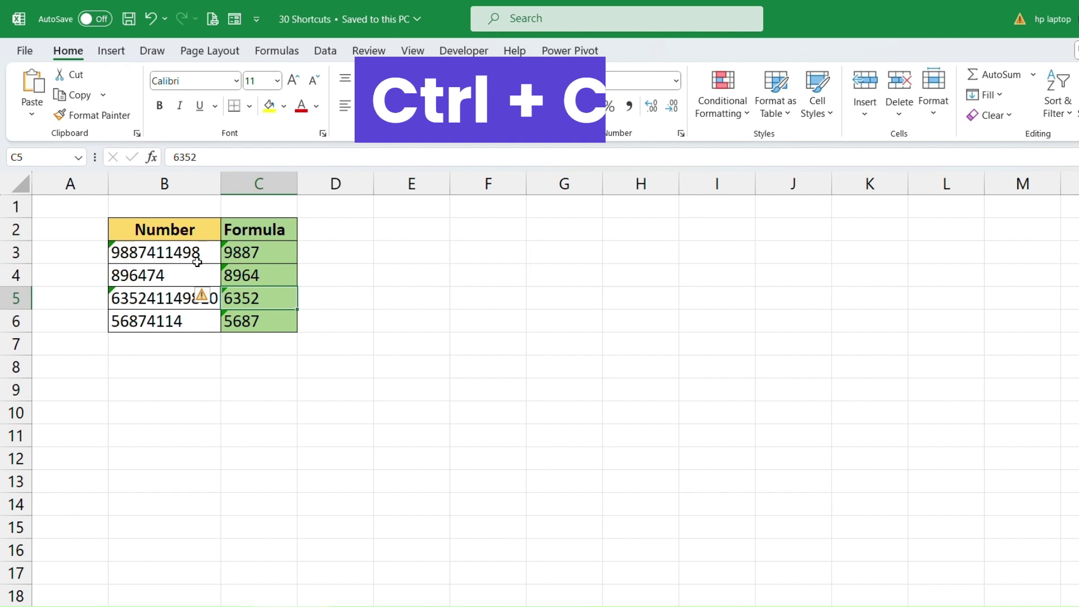
# Copy 9887 from C3 and paste it into E3.
pyautogui.click(261, 251)
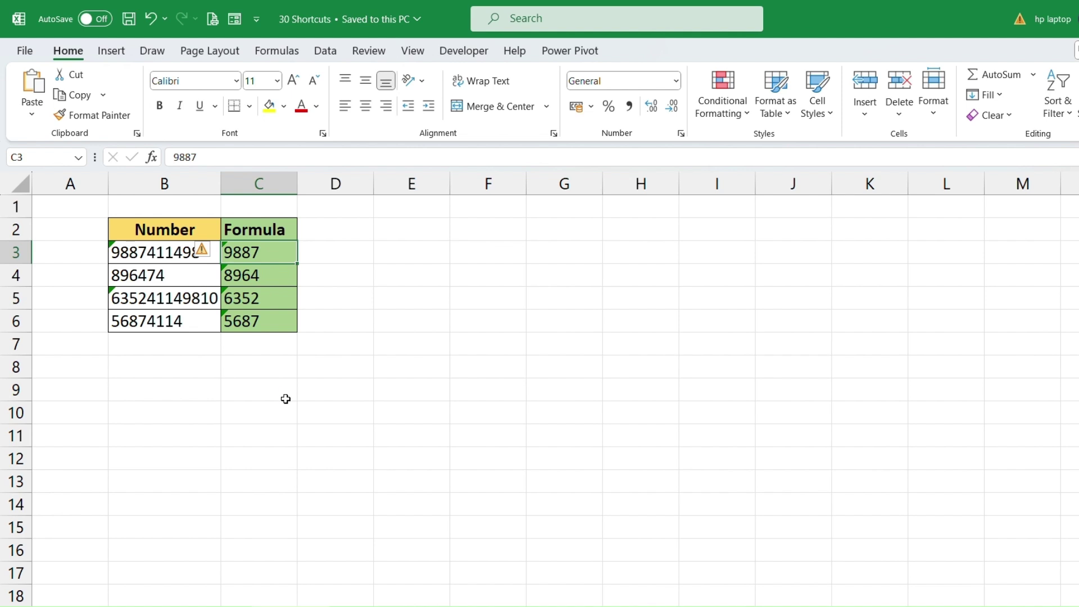
pyautogui.hotkey('ctrl', 'c')
pyautogui.click(402, 256)
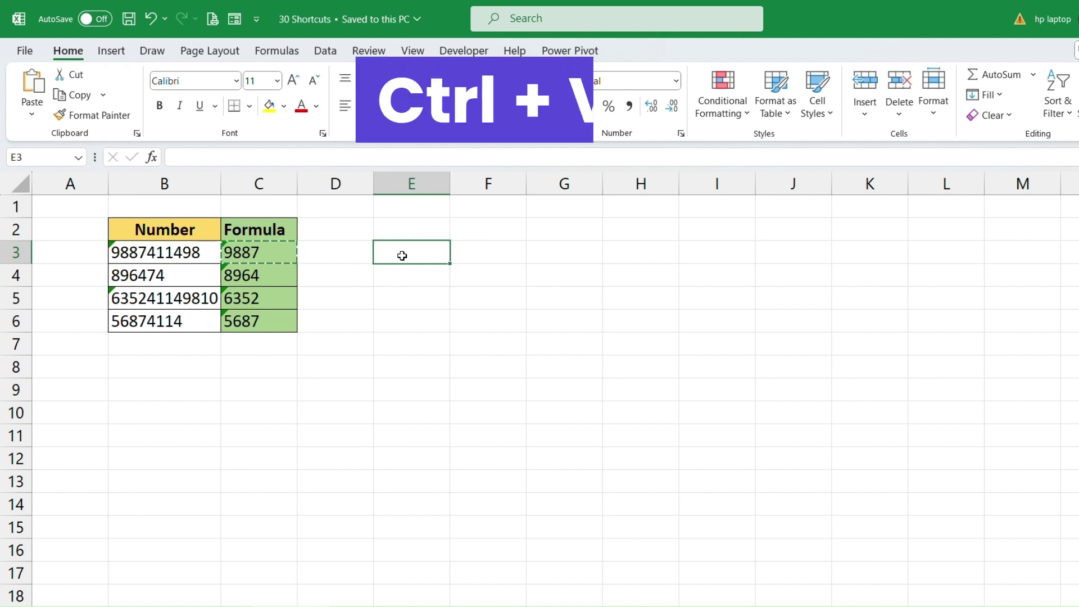
pyautogui.hotkey('ctrl', 'v')
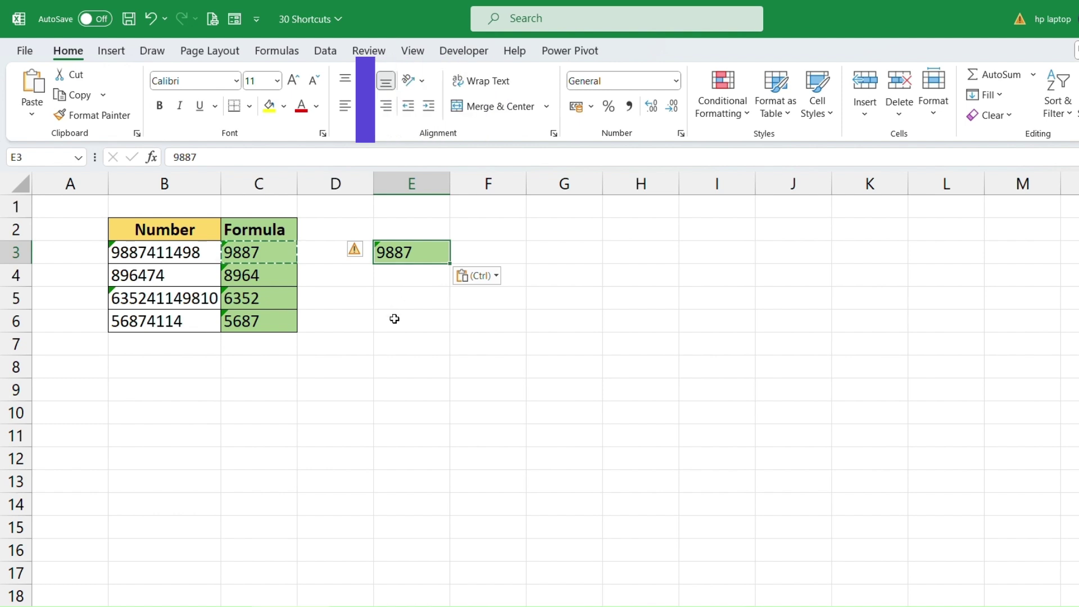
pyautogui.click(331, 283)
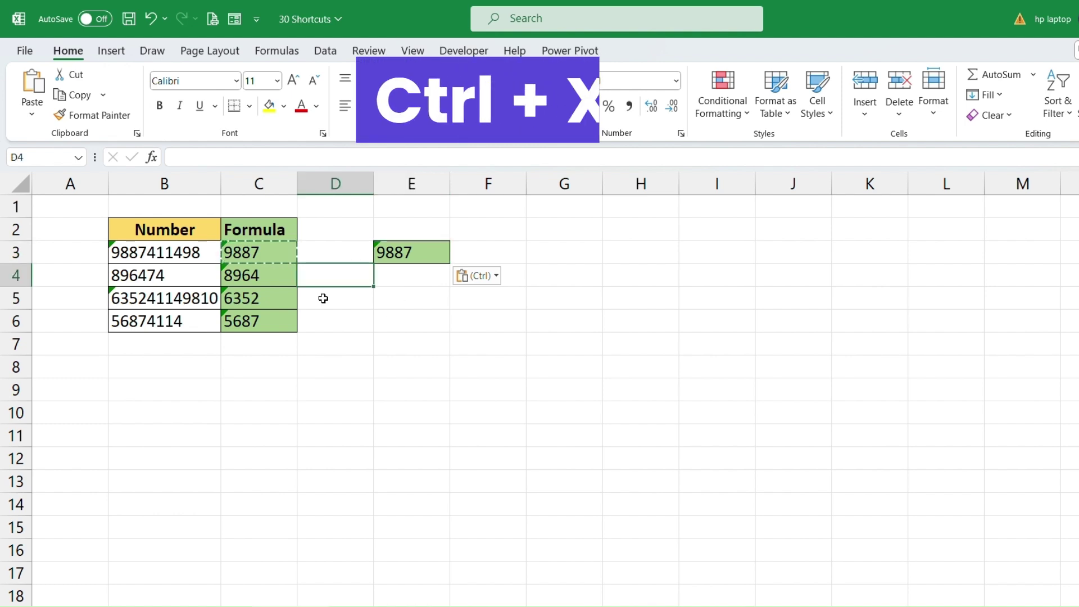
# Save the workbook, then cut 6352 from C5 and paste it into E5.
pyautogui.hotkey('ctrl', 's')
pyautogui.click(260, 301)
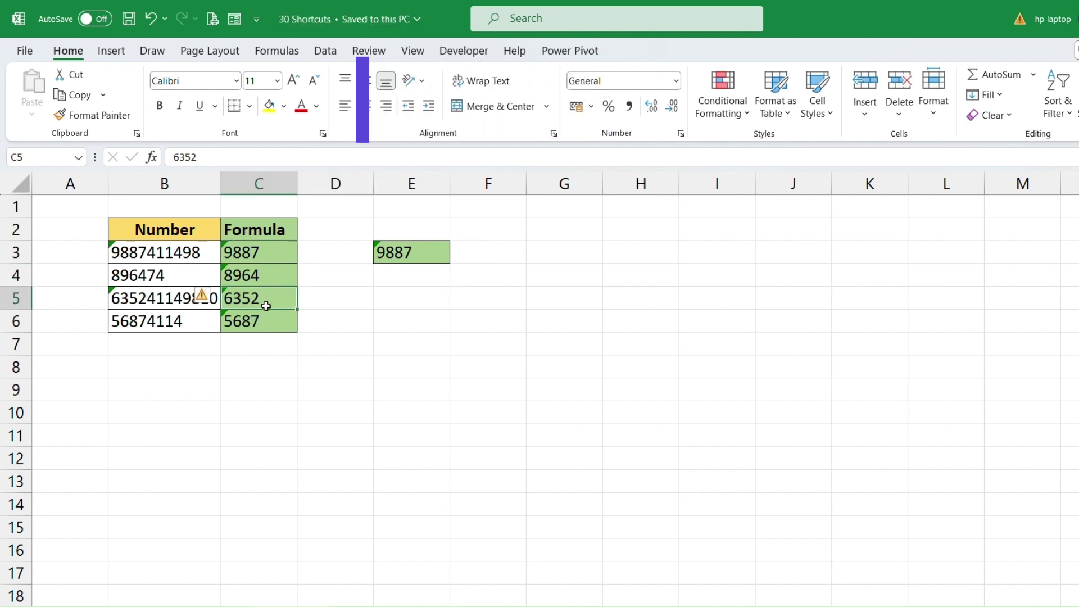
pyautogui.hotkey('ctrl', 'x')
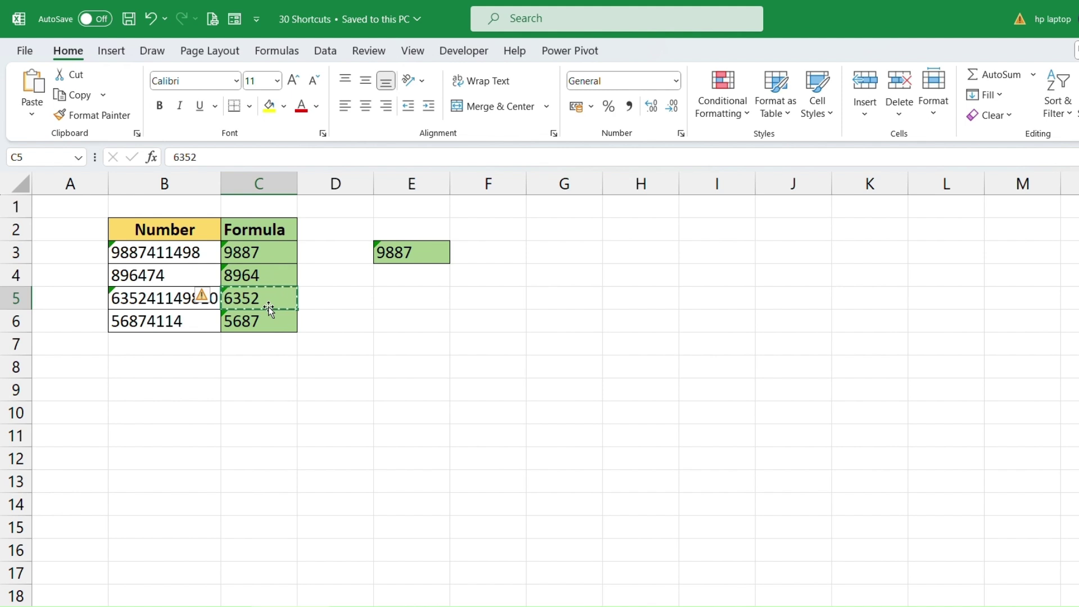
pyautogui.click(405, 294)
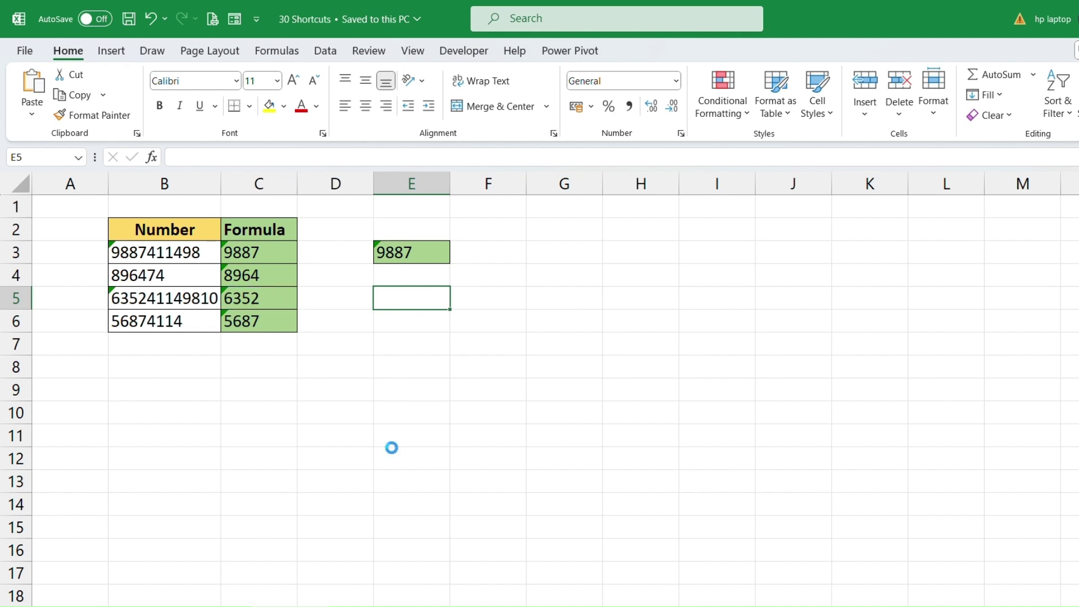
pyautogui.hotkey('ctrl', 'v')
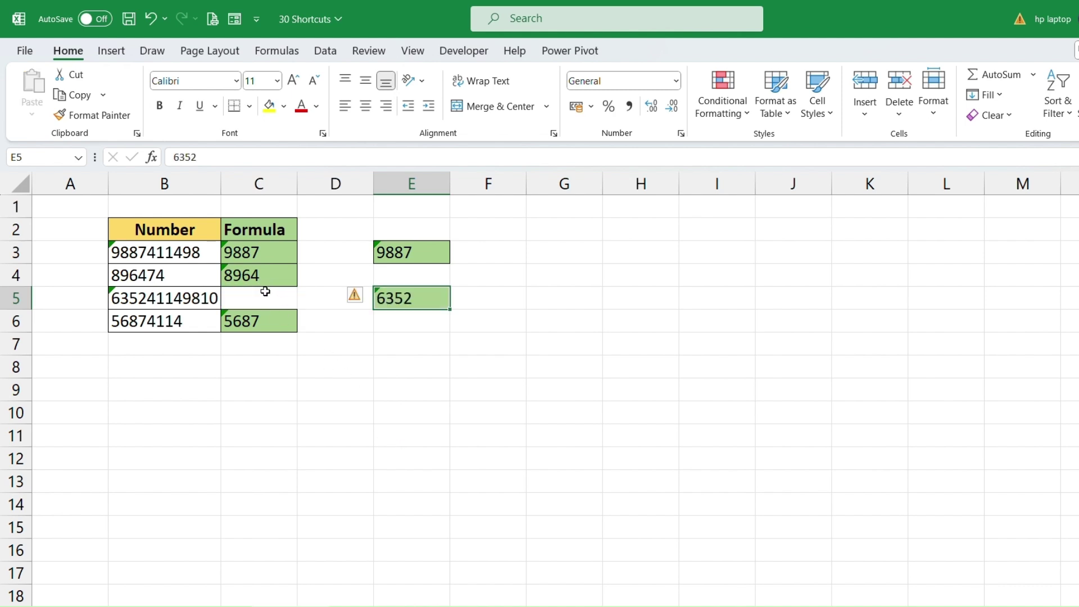
# Compare the emptied C5 and the intact C3 with the copied 9887 in E3 and the moved 6352 in E5.
pyautogui.click(265, 292)
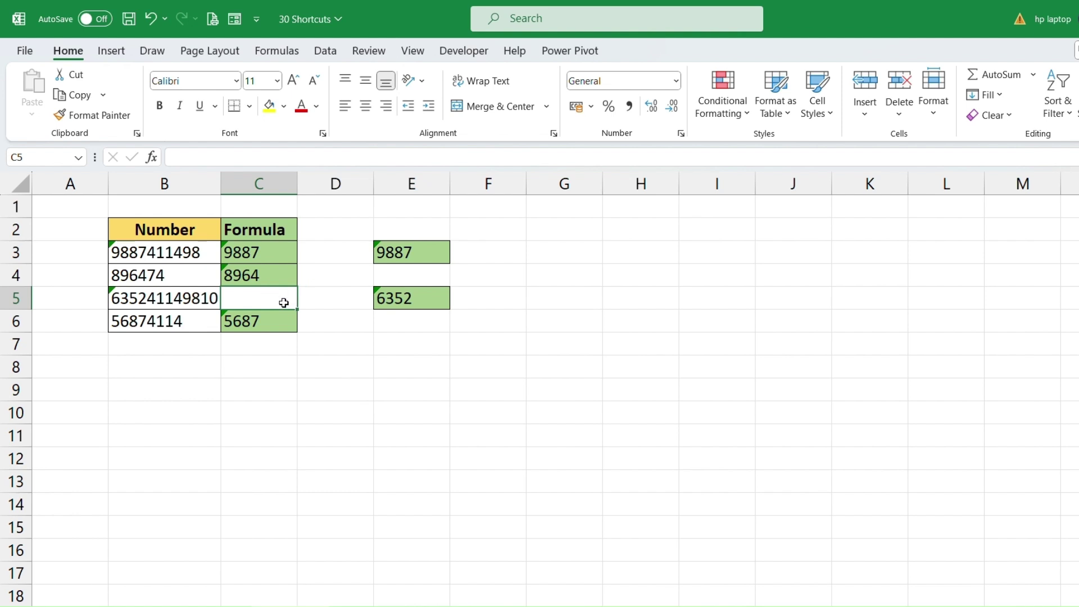
pyautogui.click(268, 252)
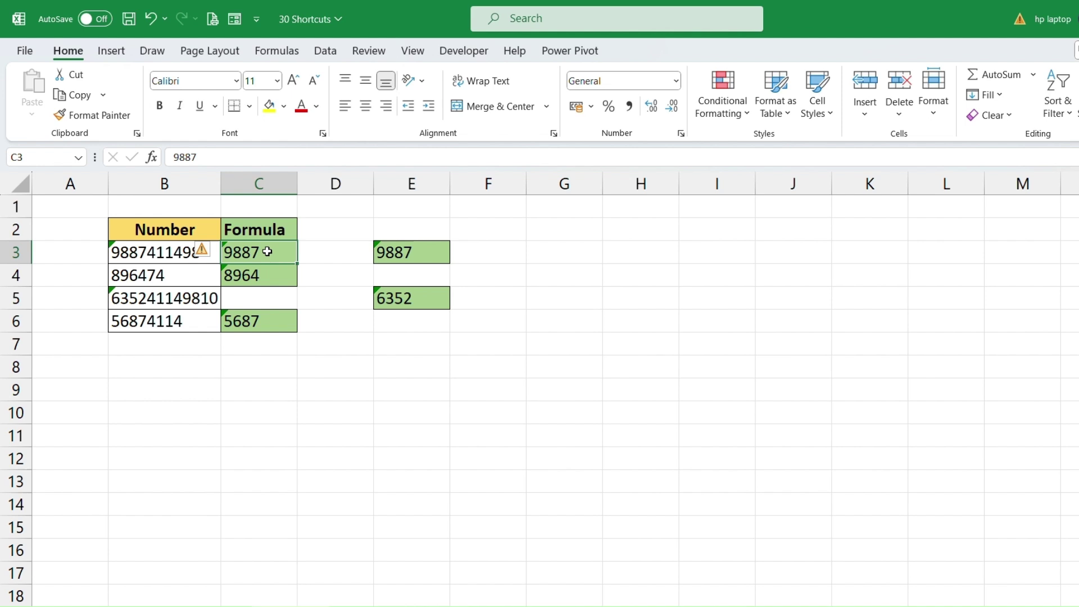
pyautogui.click(264, 294)
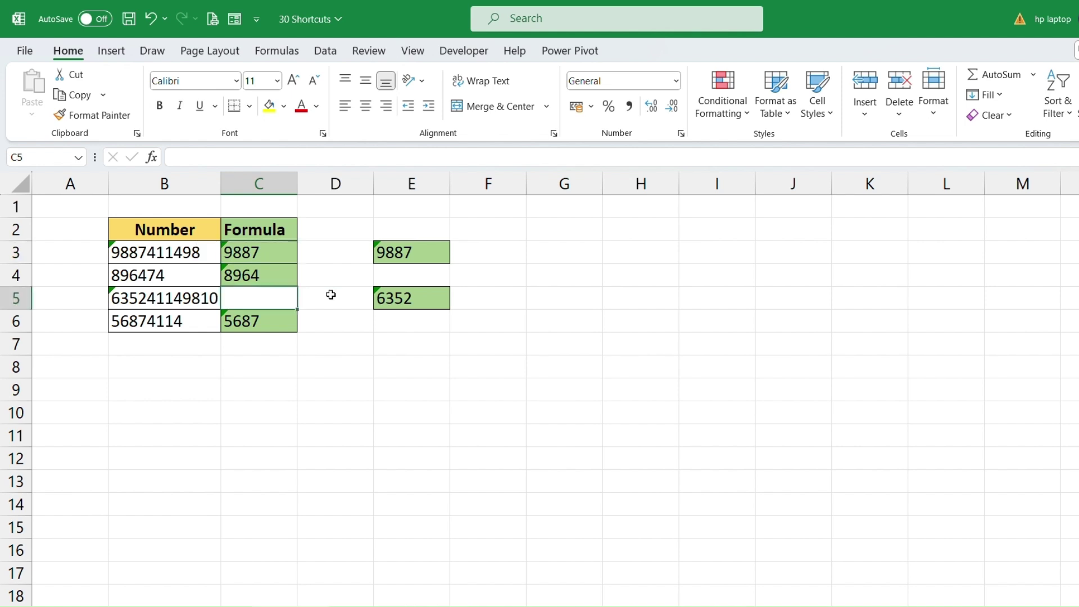
pyautogui.click(407, 251)
pyautogui.click(407, 299)
pyautogui.click(413, 259)
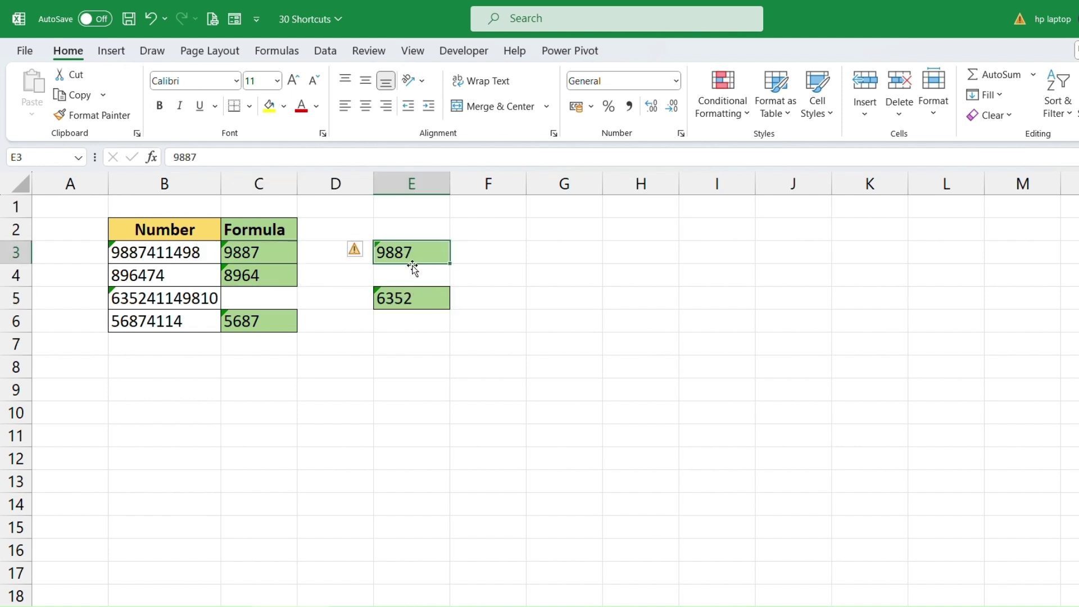
pyautogui.click(412, 294)
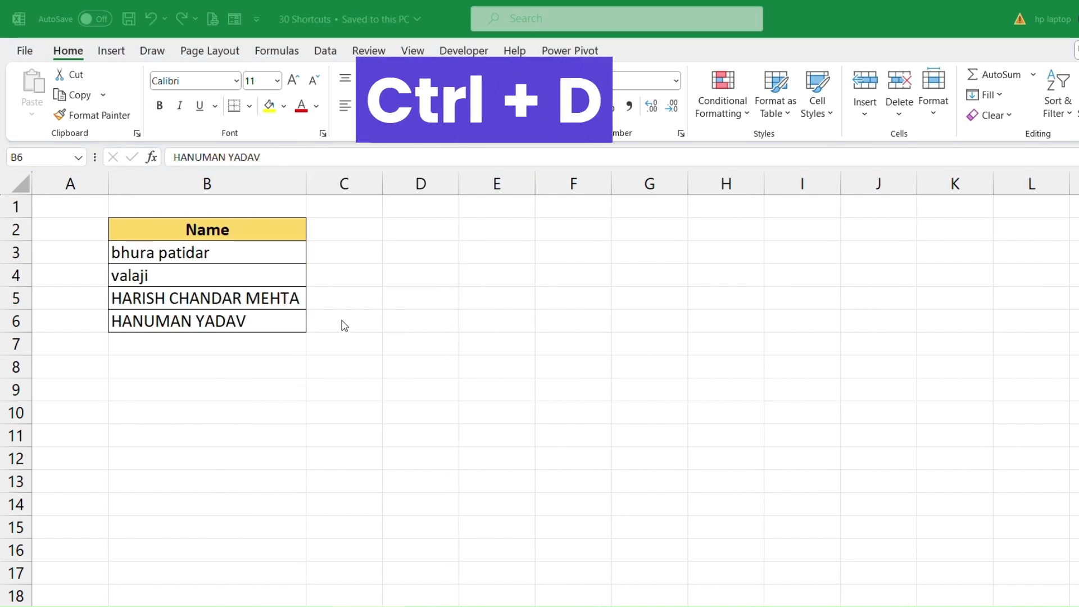
# Copy the last name in B6 into D2, widen column D to fit it, and save.
pyautogui.click(262, 323)
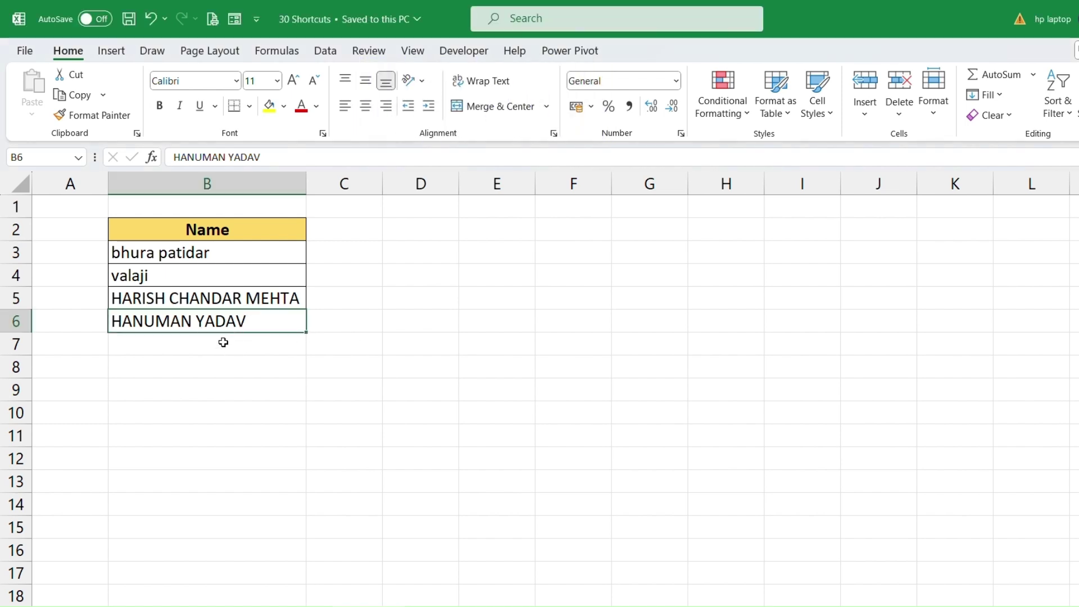
pyautogui.click(228, 351)
pyautogui.click(230, 324)
pyautogui.hotkey('ctrl', 'c')
pyautogui.click(441, 227)
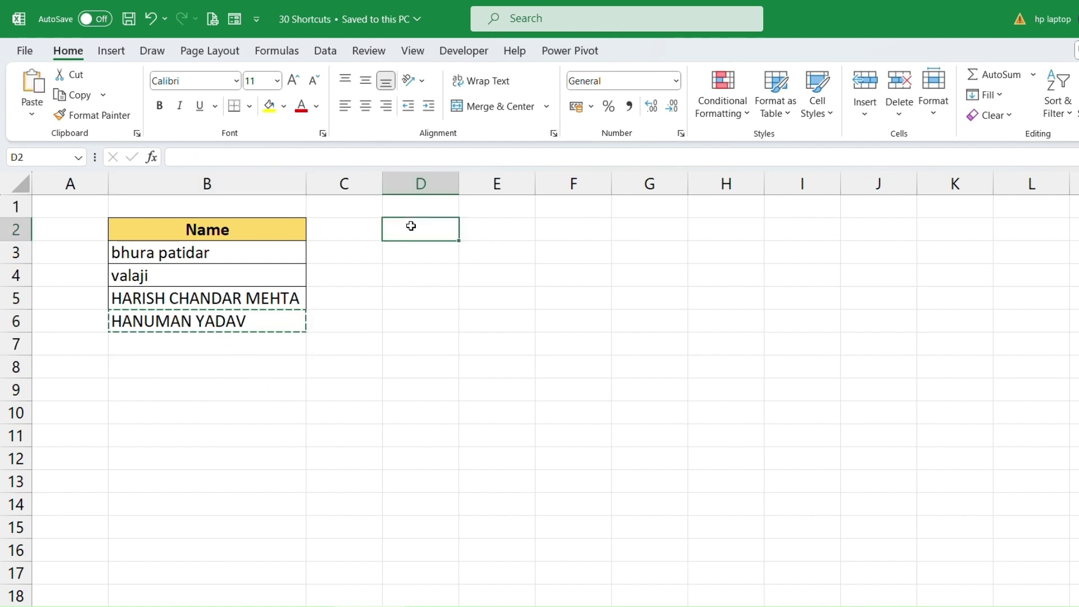
pyautogui.hotkey('ctrl', 'v')
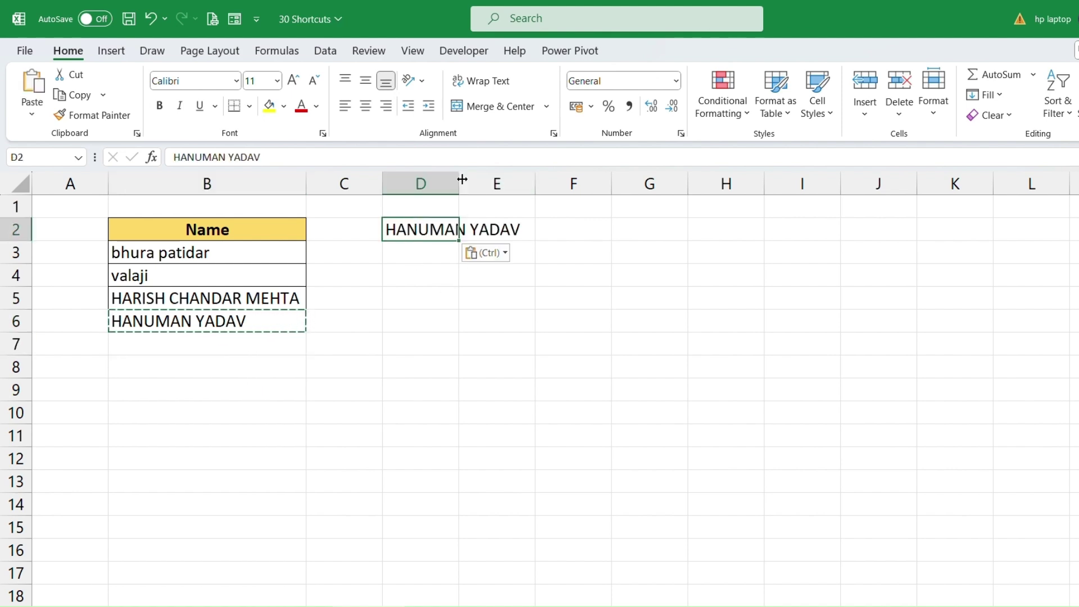
pyautogui.doubleClick(460, 182)
pyautogui.hotkey('ctrl', 's')
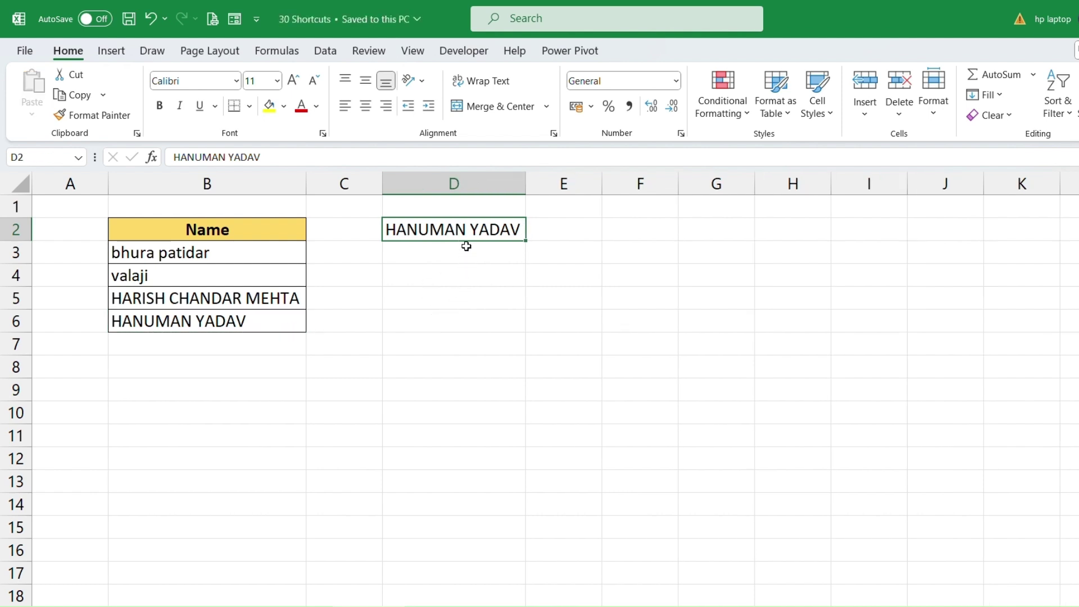
# Fill the D2 name down into D3:D7 with Ctrl+D, then undo the fill-down.
pyautogui.hotkey('ctrl', 'z')
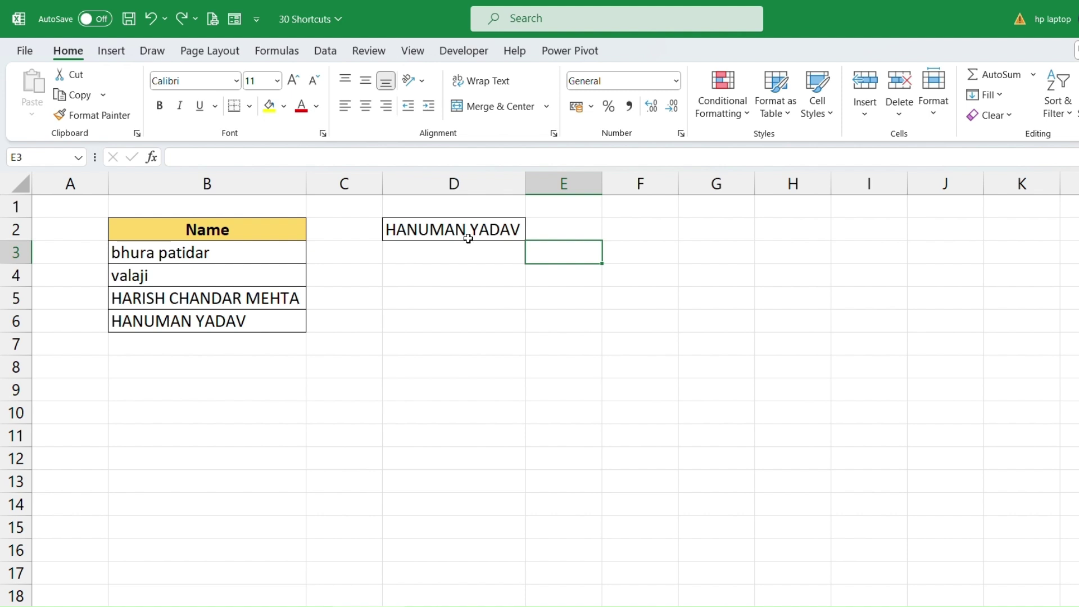
pyautogui.moveTo(469, 238); pyautogui.dragTo(467, 348)
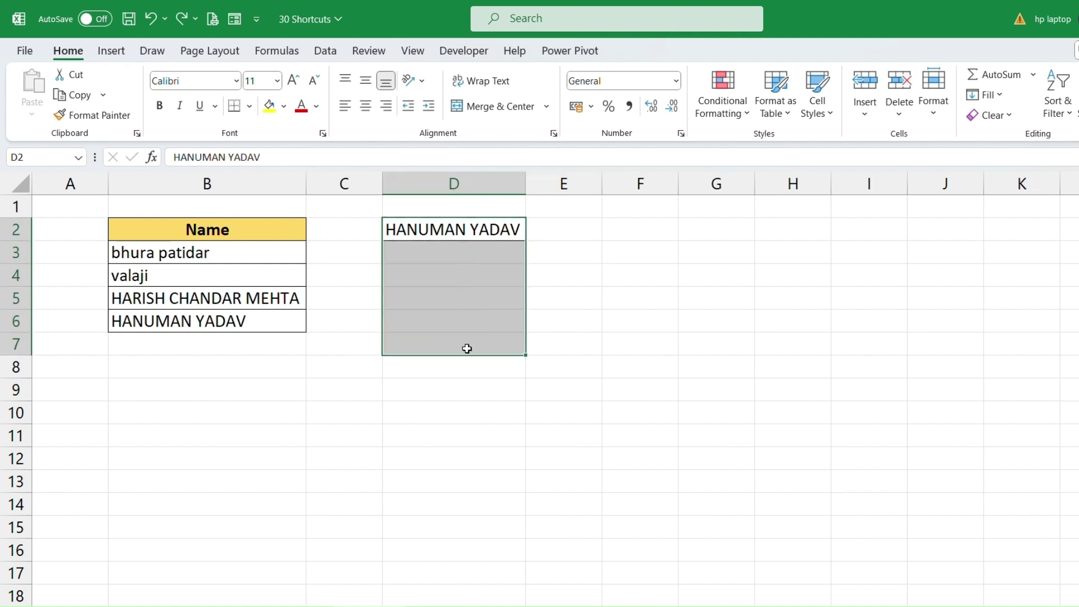
pyautogui.hotkey('ctrl', 'd')
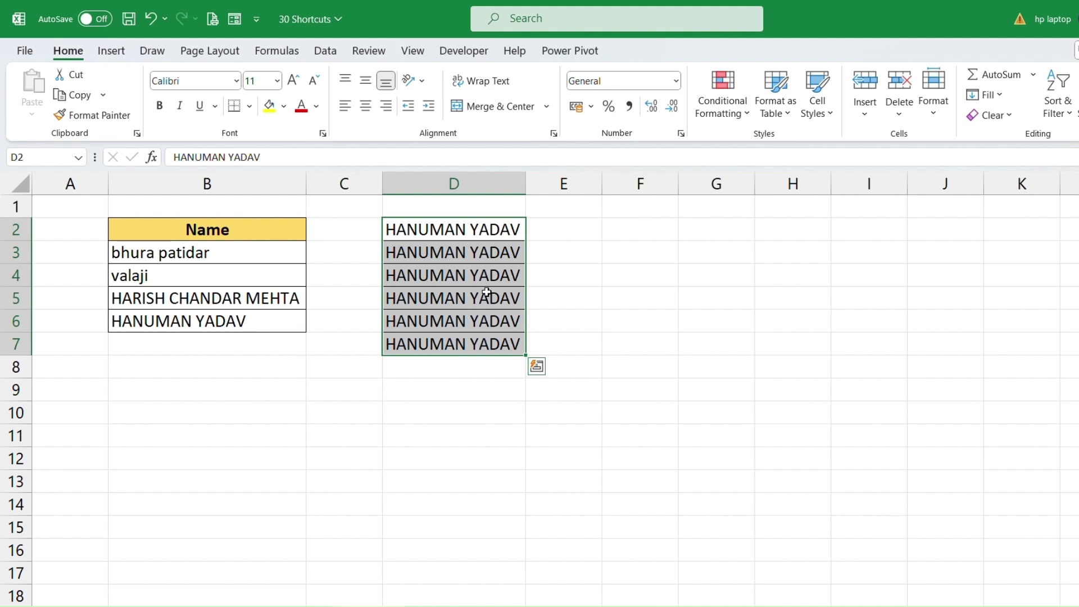
pyautogui.hotkey('ctrl', 'z')
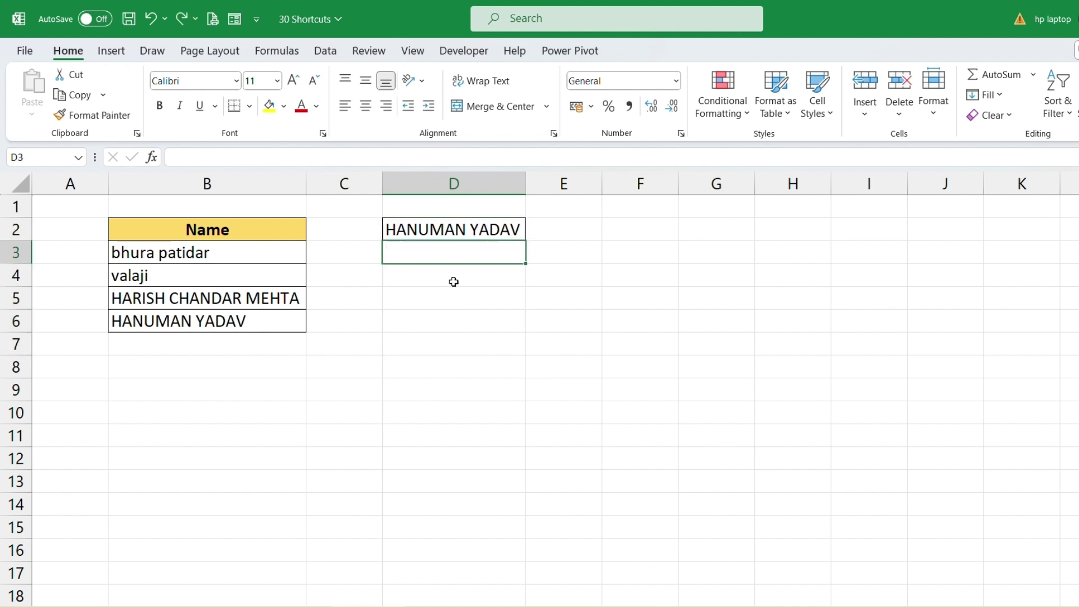
pyautogui.click(475, 229)
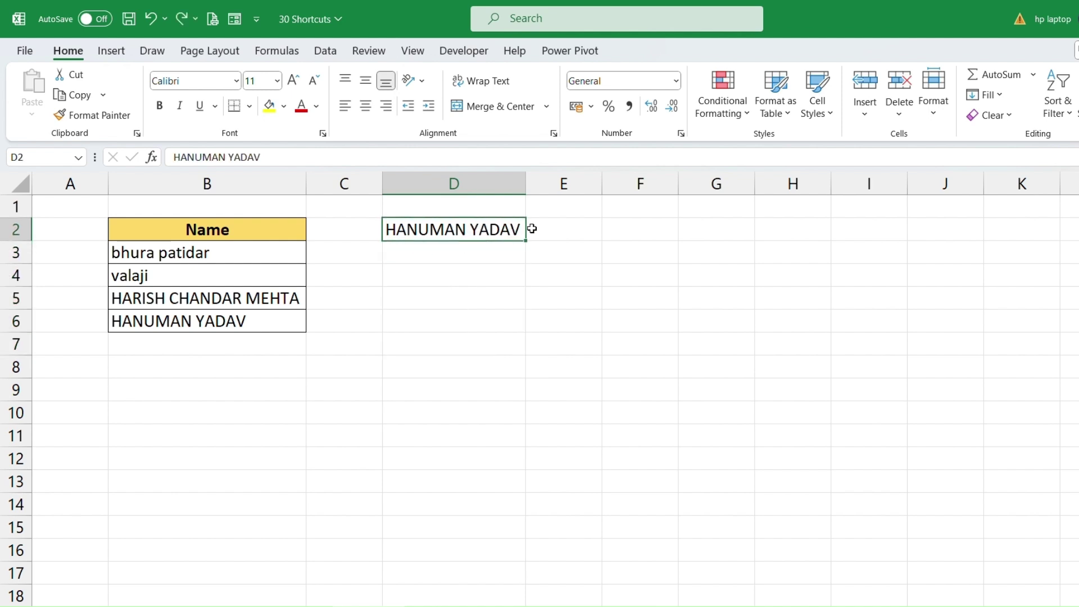
# Fill the name in D2 across into E2:I2 with Ctrl+R.
pyautogui.click(567, 229)
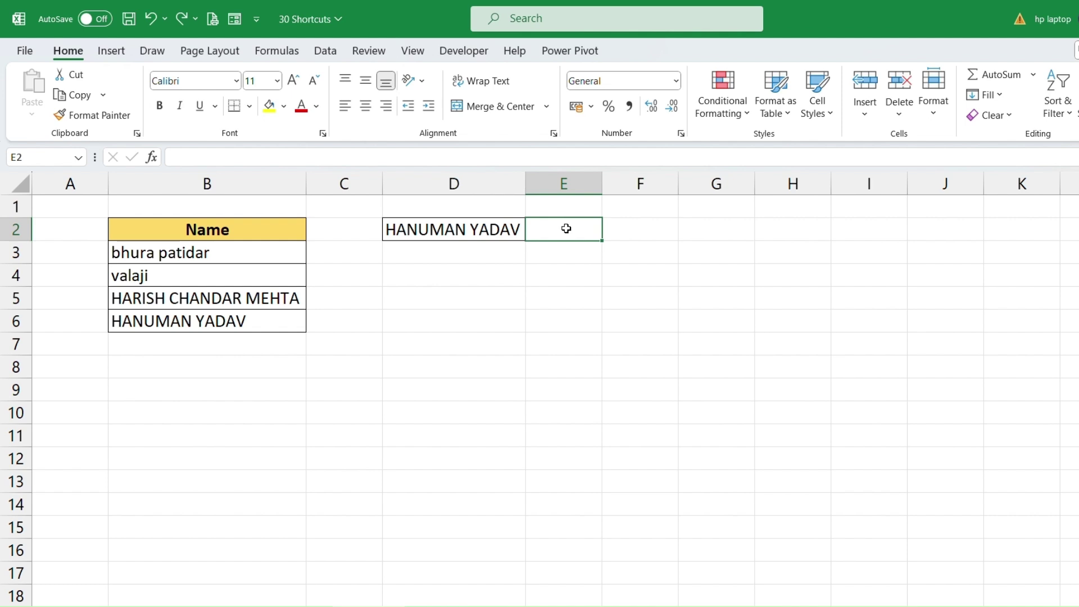
pyautogui.moveTo(518, 230); pyautogui.dragTo(870, 231)
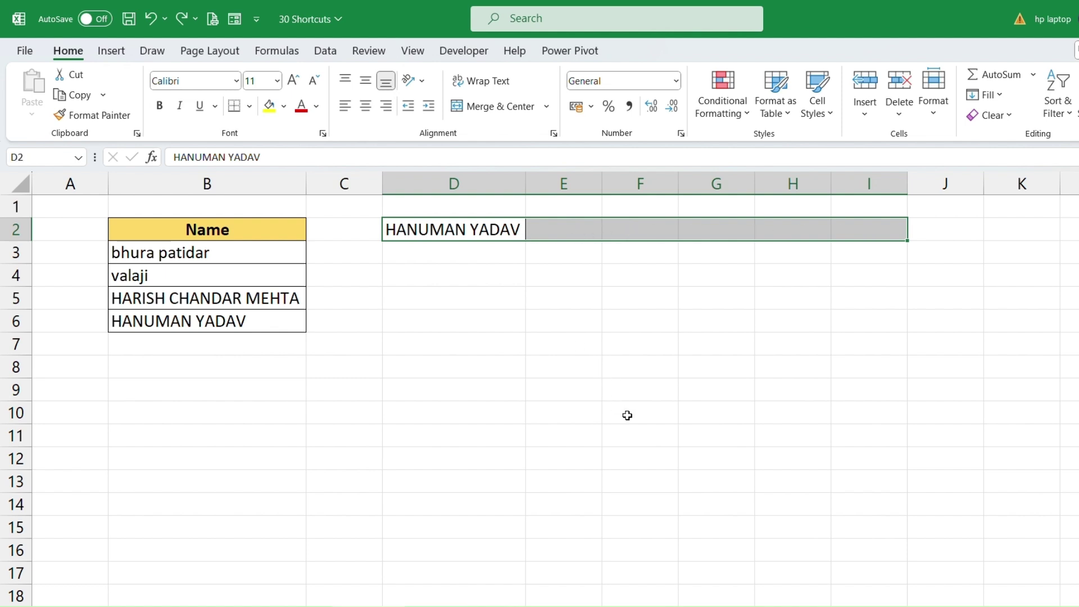
pyautogui.hotkey('ctrl', 'r')
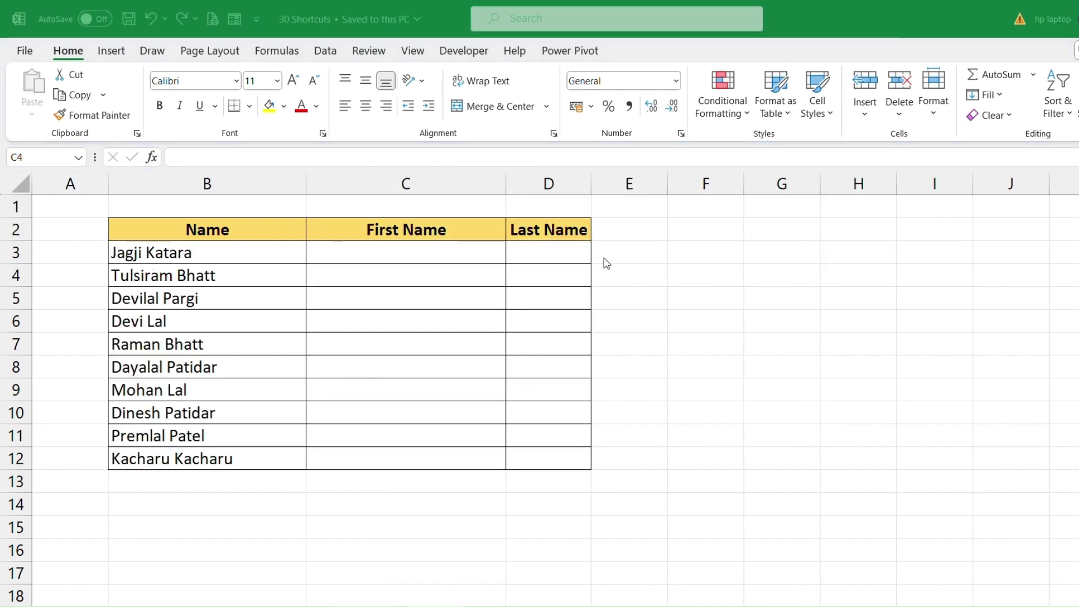
# Type the first person's first name in C3 and Flash Fill the remaining first names into C4:C12.
pyautogui.moveTo(195, 229); pyautogui.dragTo(191, 457)
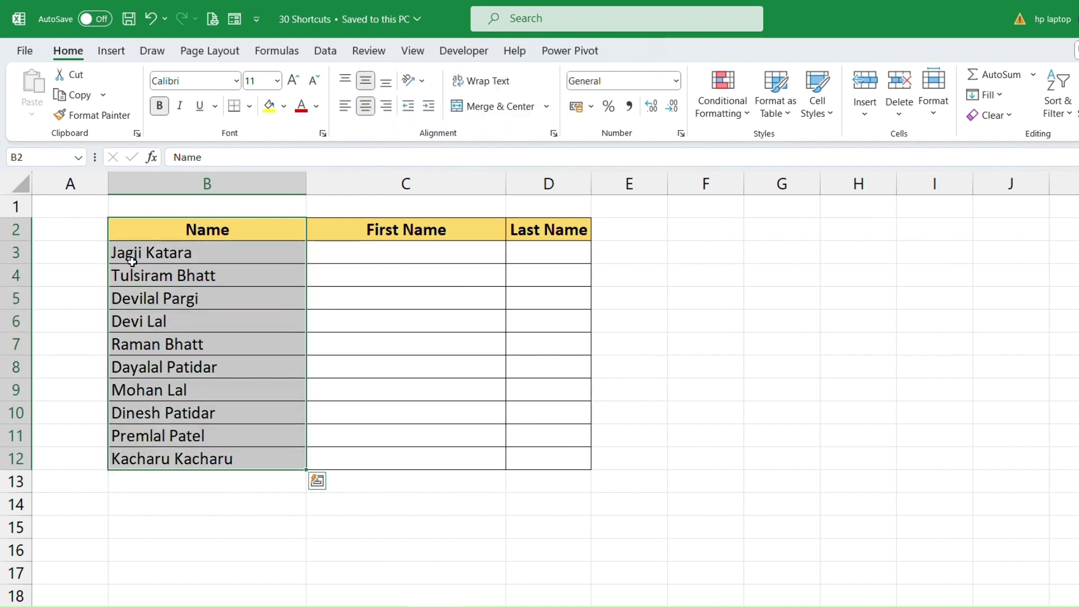
pyautogui.click(413, 258)
pyautogui.click(559, 259)
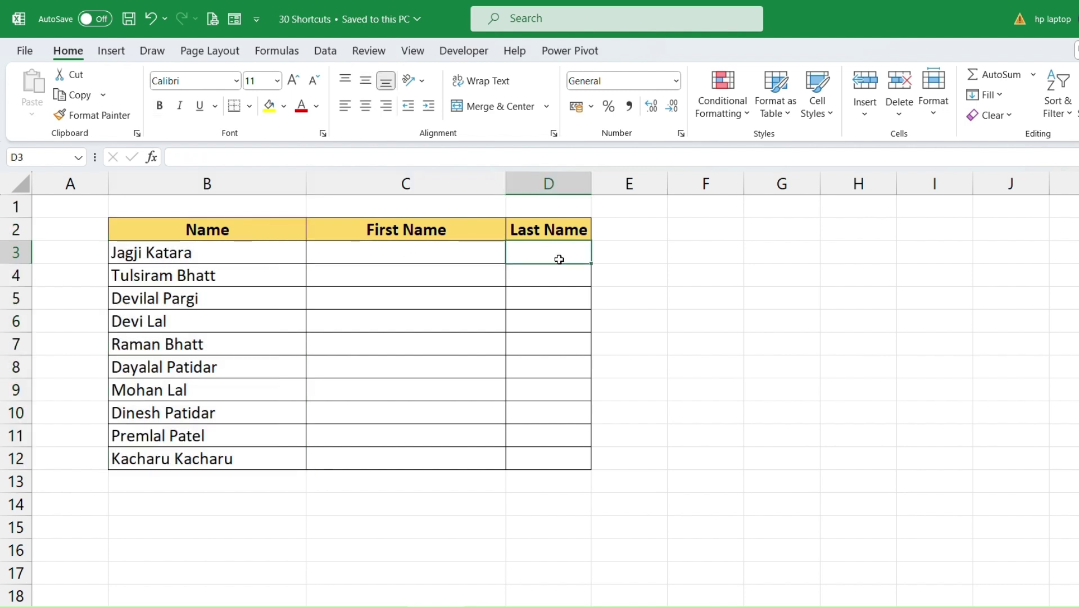
pyautogui.click(414, 257)
pyautogui.click(422, 244)
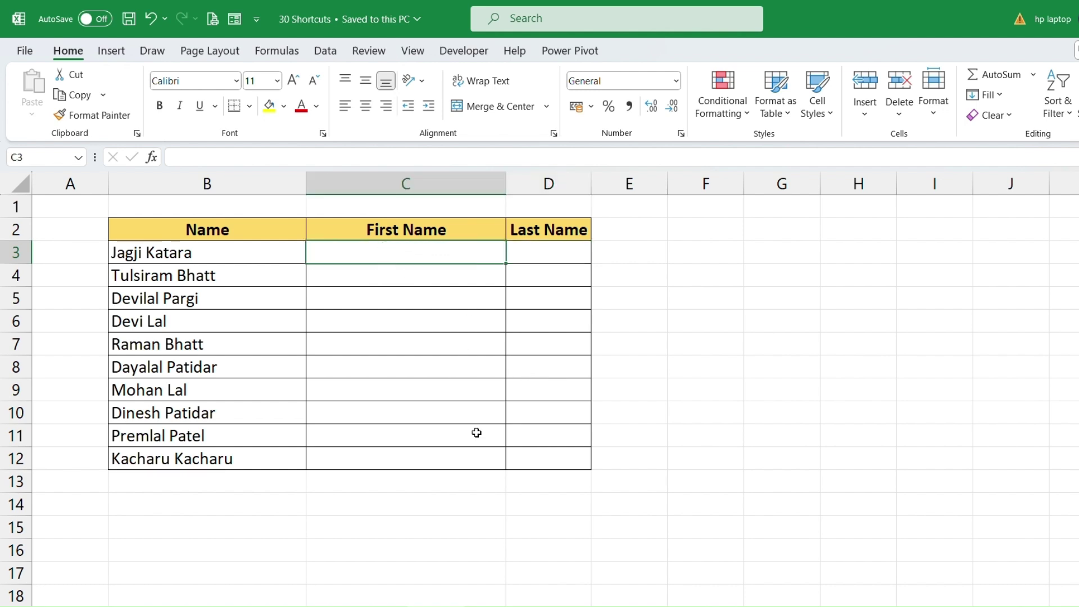
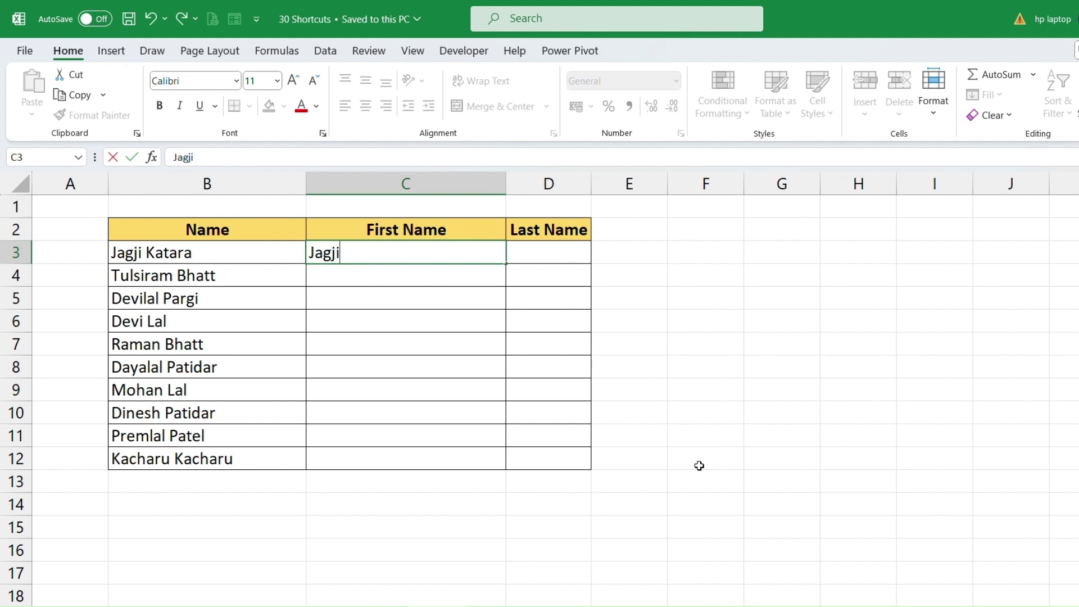
pyautogui.press('Return')
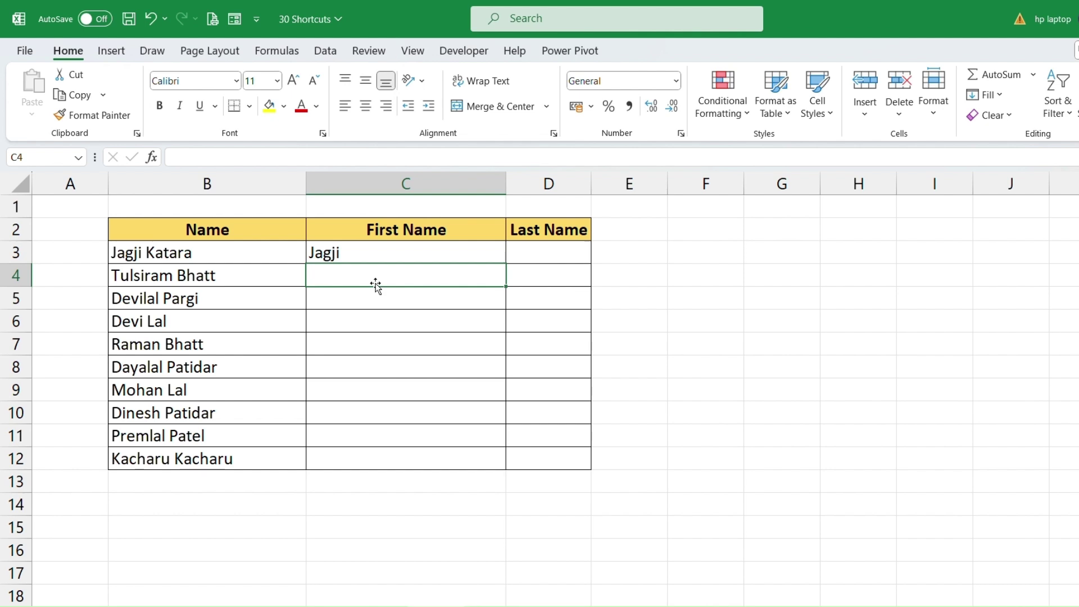
pyautogui.click(382, 253)
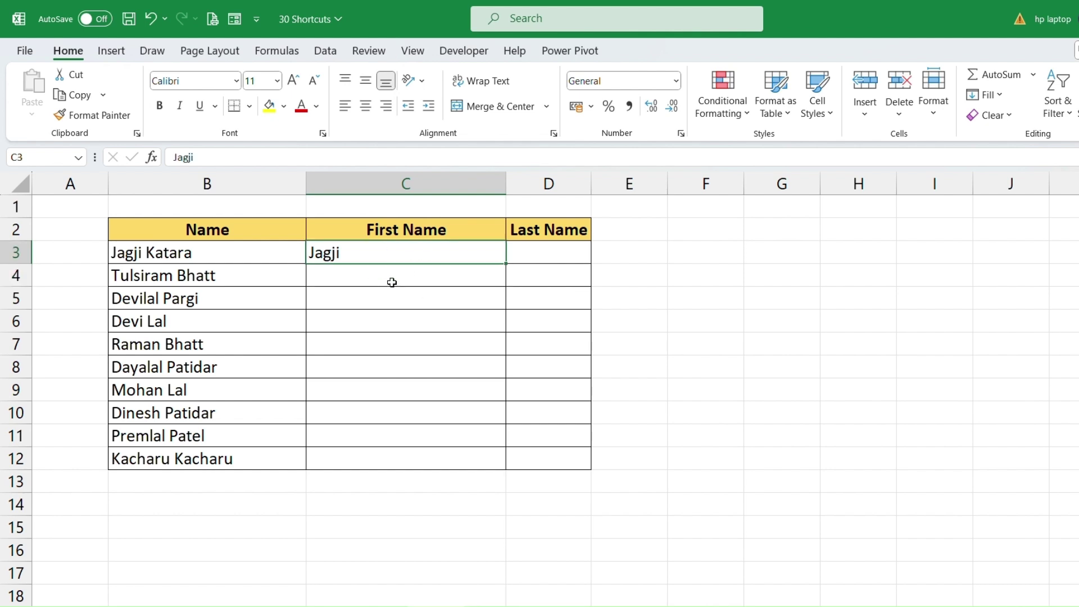
pyautogui.click(392, 282)
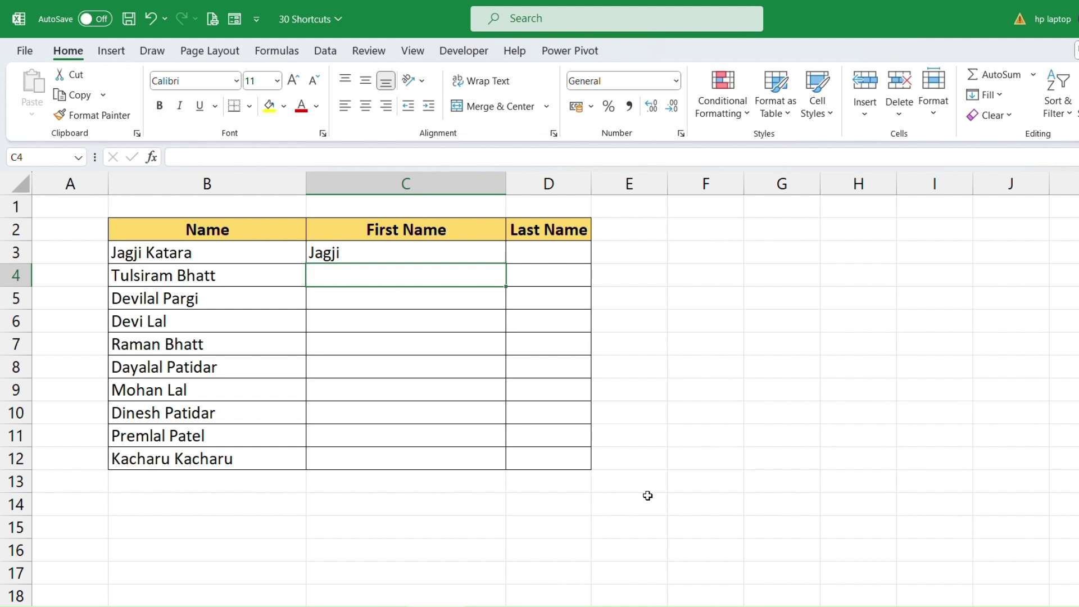
pyautogui.hotkey('ctrl', 'e')
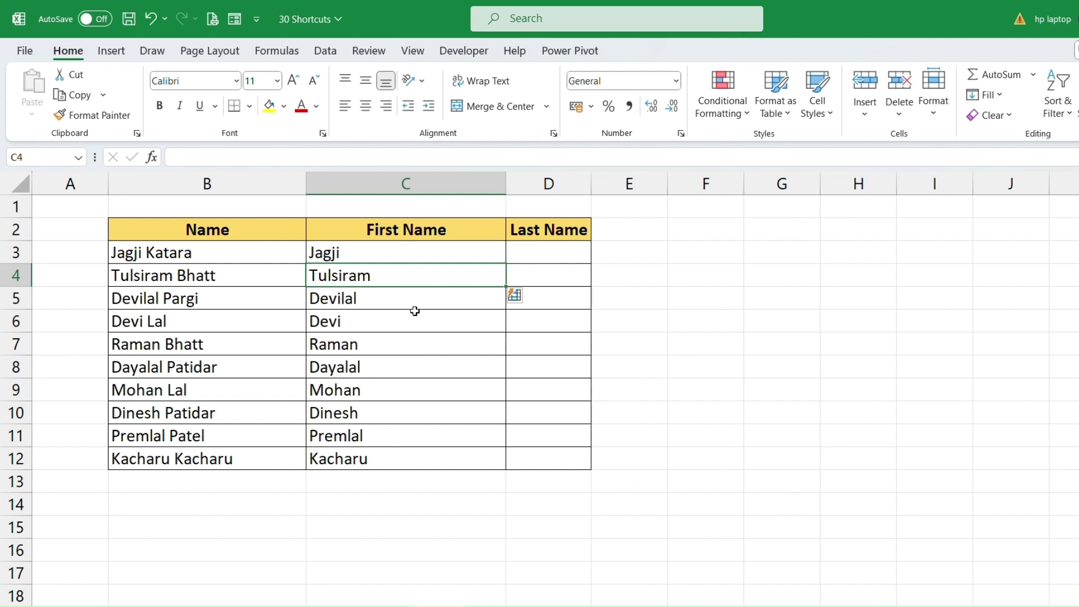
pyautogui.press('Up')
pyautogui.hotkey('ctrl', 'shift', 'Down')
# Type the first person's last name in D3 and Flash Fill the remaining last names into D4:D12.
pyautogui.click(553, 247)
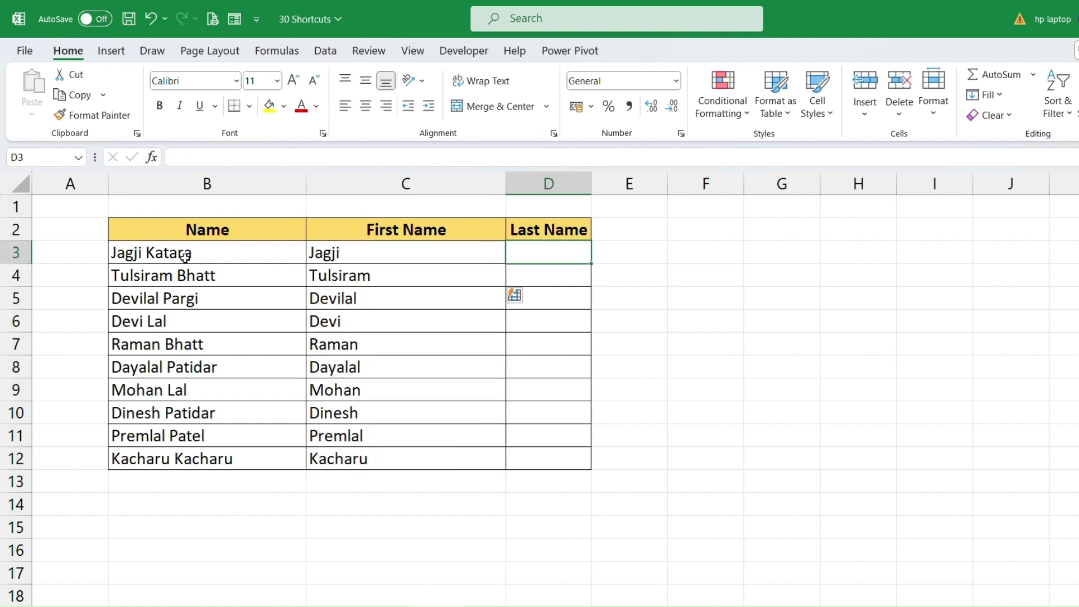
pyautogui.moveTo(185, 257); pyautogui.dragTo(556, 248)
pyautogui.click(556, 247)
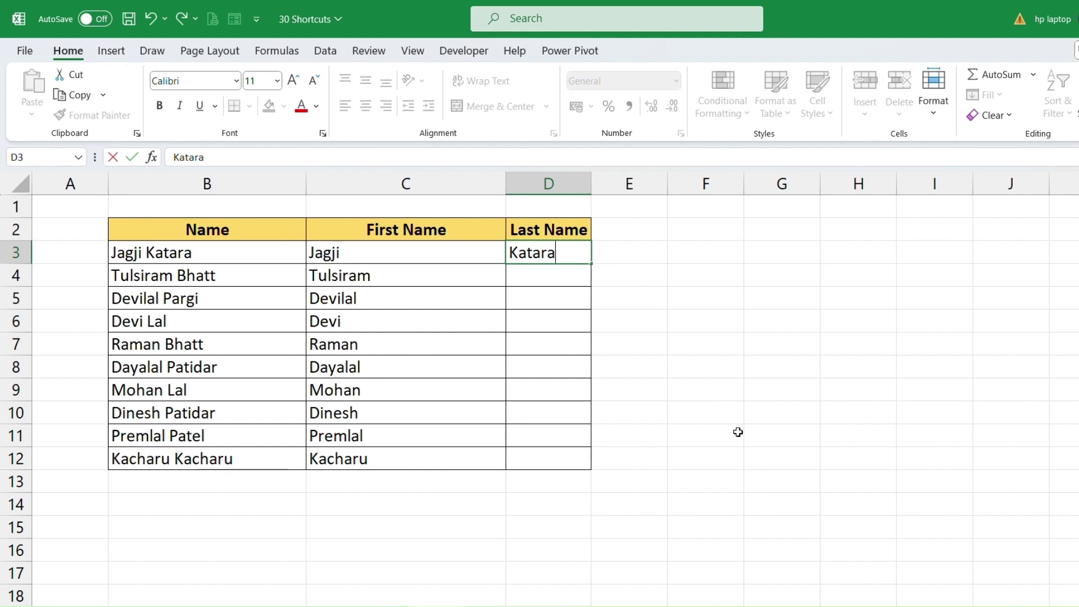
pyautogui.press('Return')
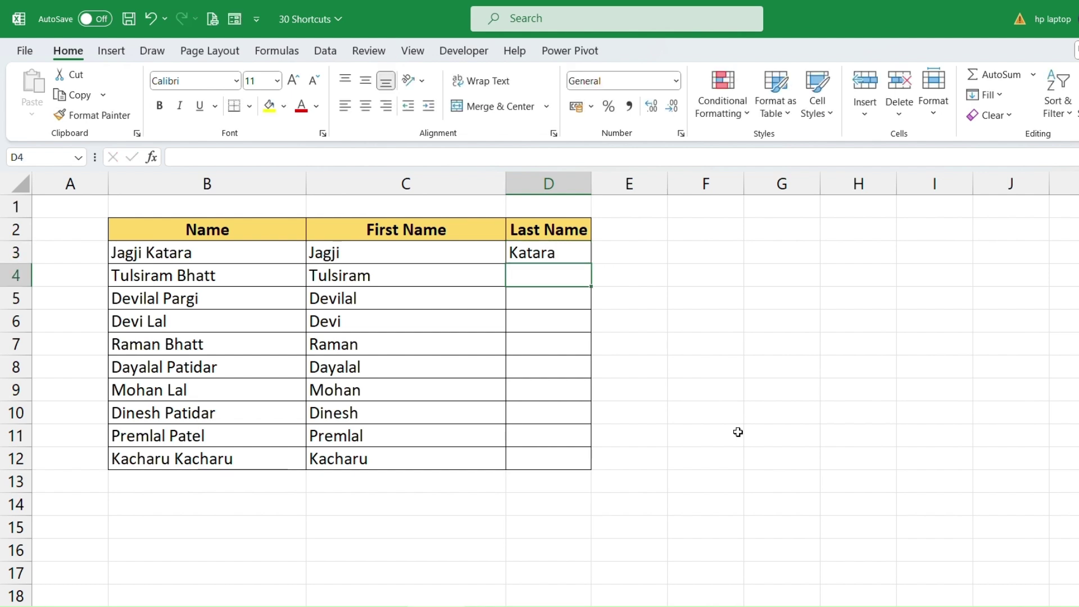
pyautogui.hotkey('ctrl', 'e')
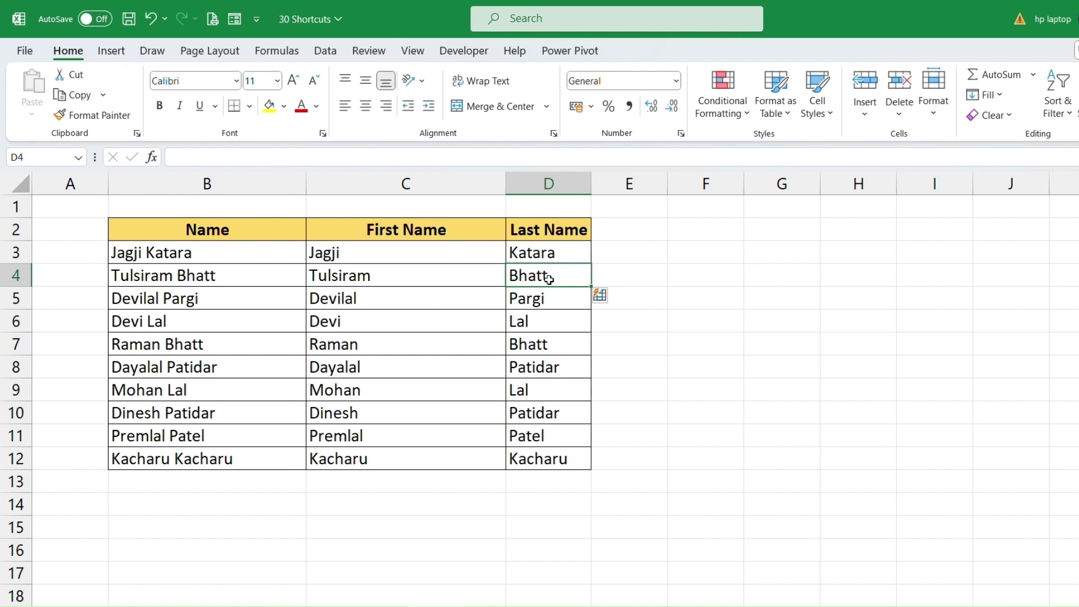
pyautogui.moveTo(550, 279); pyautogui.dragTo(556, 466)
pyautogui.click(479, 284)
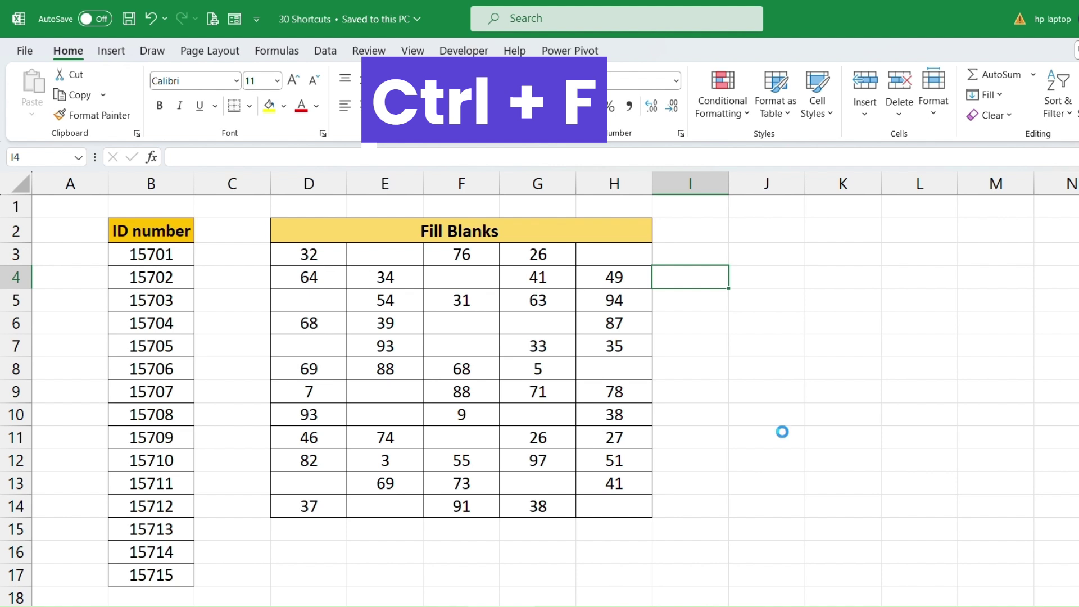
# Find all cells containing 15701 and select its single match in B3.
pyautogui.hotkey('ctrl', 'f')
pyautogui.moveTo(652, 321); pyautogui.dragTo(553, 237)
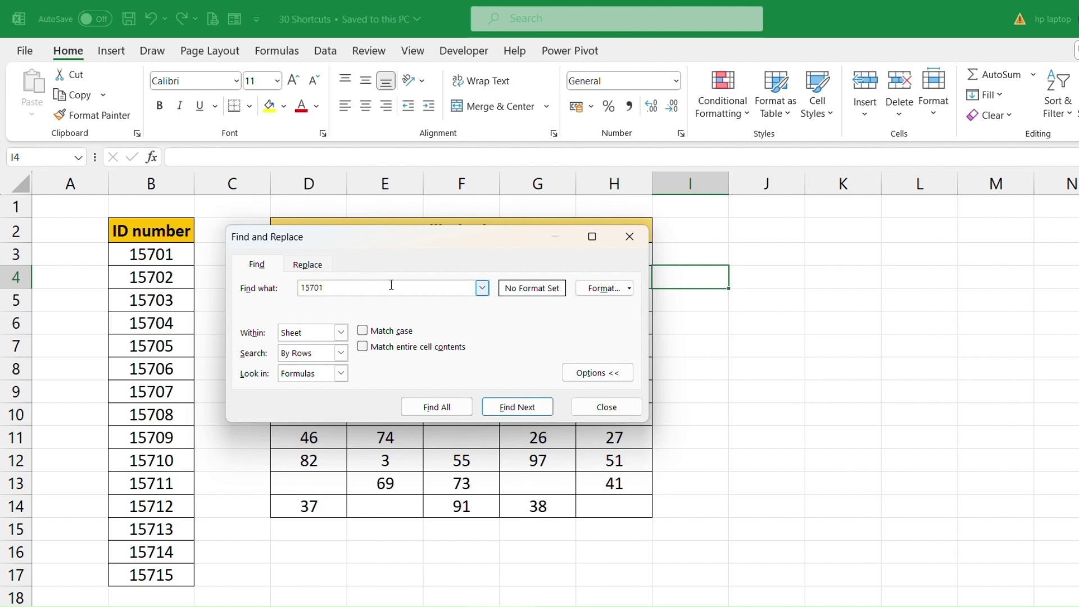
pyautogui.click(434, 414)
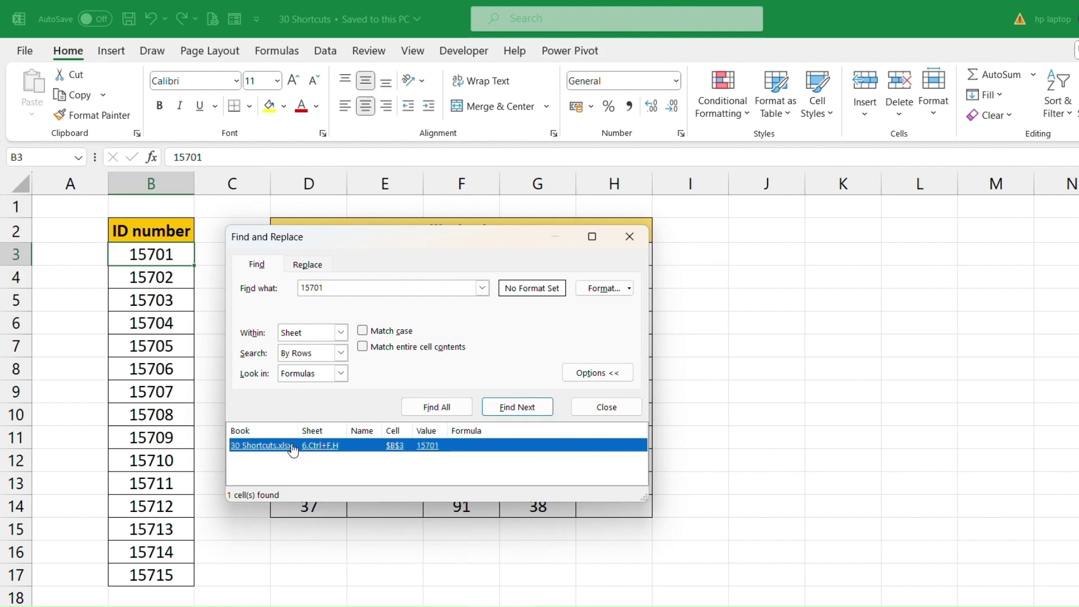
pyautogui.click(143, 258)
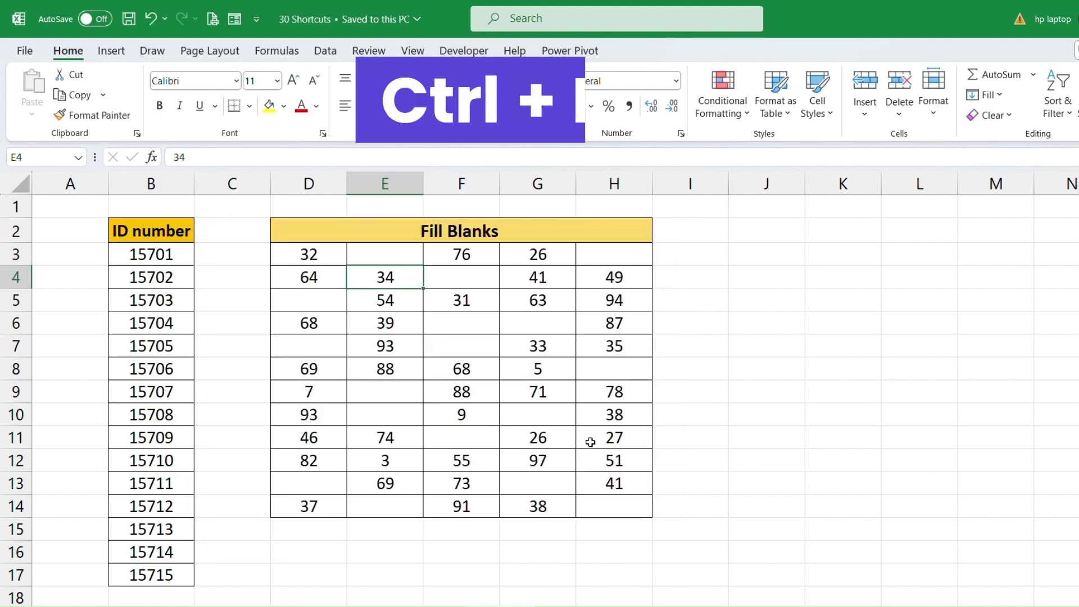
# Select the Fill Blanks table D3:H14, noting blank cells E3, H3, H8, G6 and F6.
pyautogui.moveTo(309, 254); pyautogui.dragTo(602, 508)
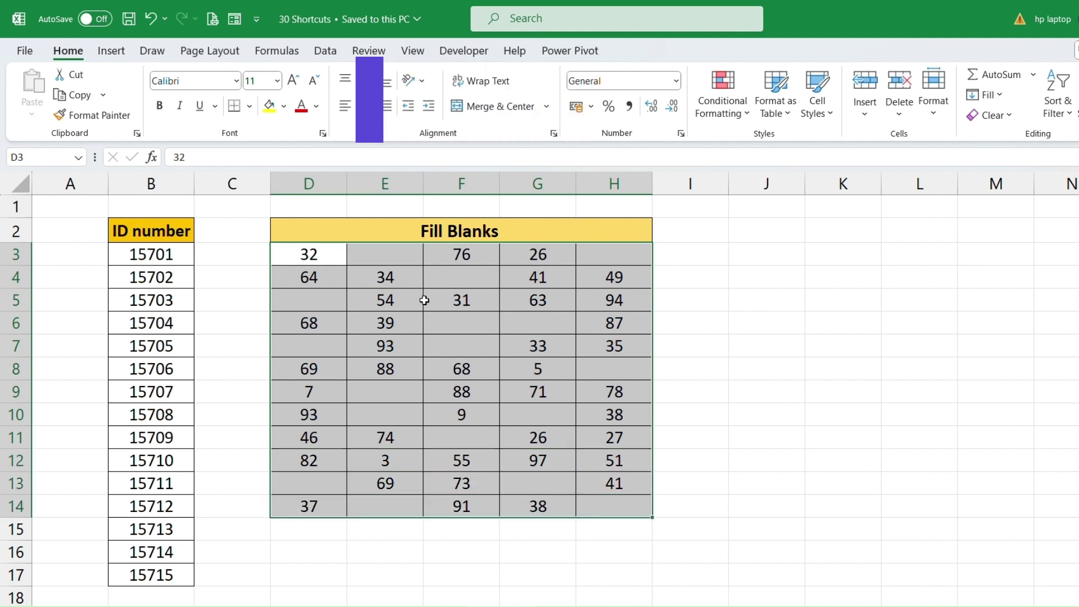
pyautogui.click(393, 252)
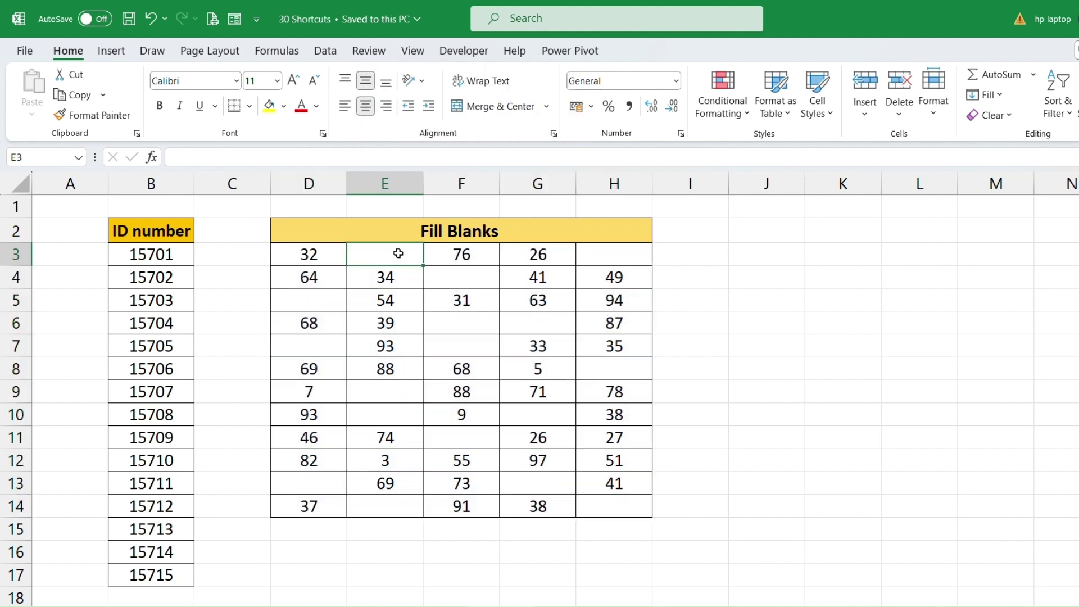
pyautogui.click(618, 262)
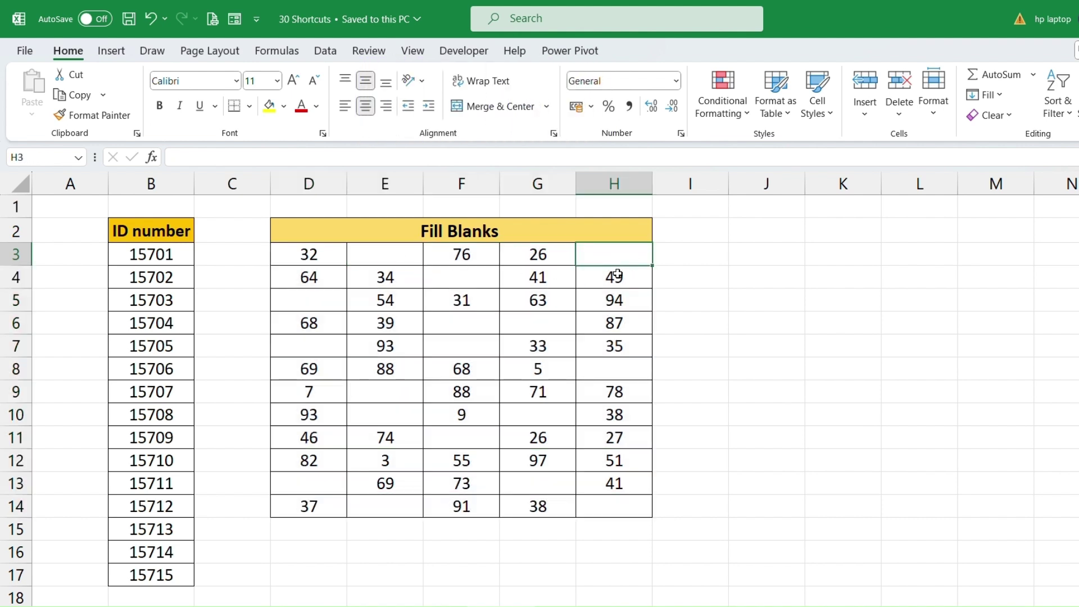
pyautogui.click(631, 368)
pyautogui.click(526, 316)
pyautogui.click(468, 324)
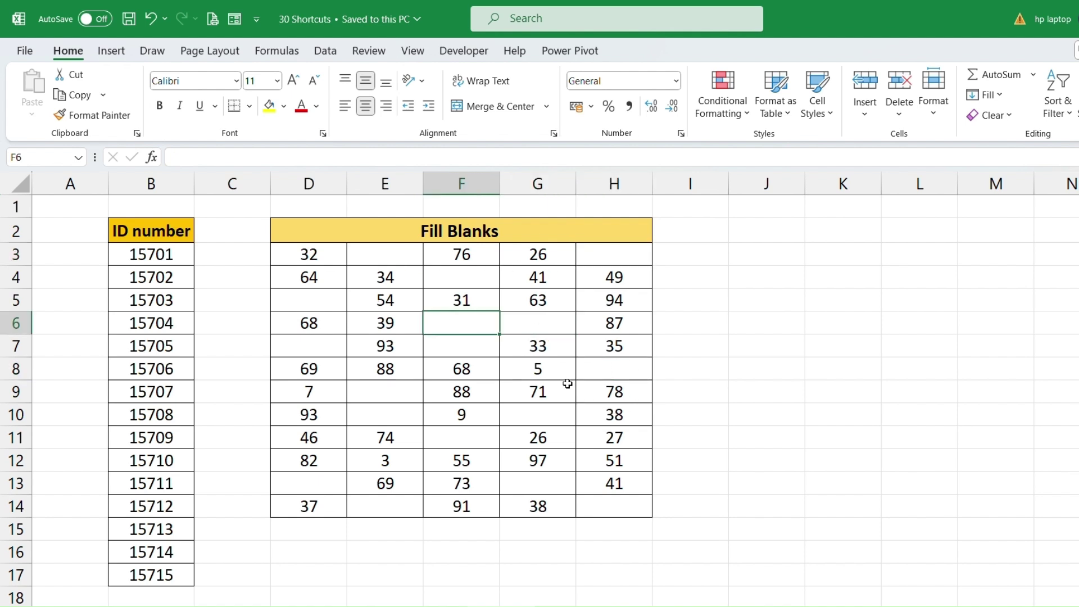
pyautogui.moveTo(298, 254); pyautogui.dragTo(613, 509)
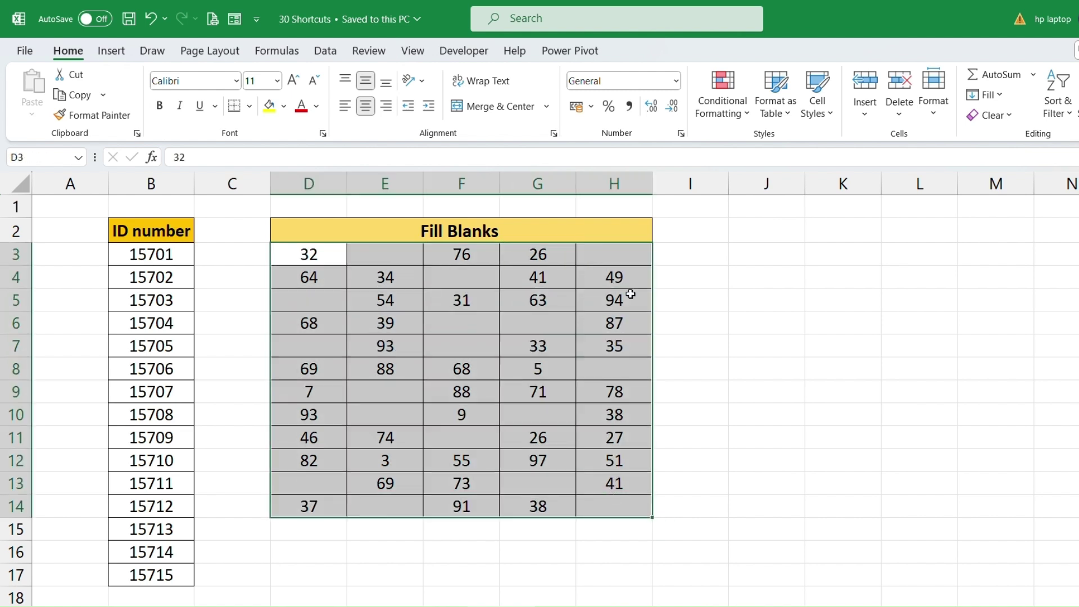
# Replace all 17 blanks in D3:H14 with 0 and confirm E3 and H3 now show 0.
pyautogui.hotkey('ctrl', 'h')
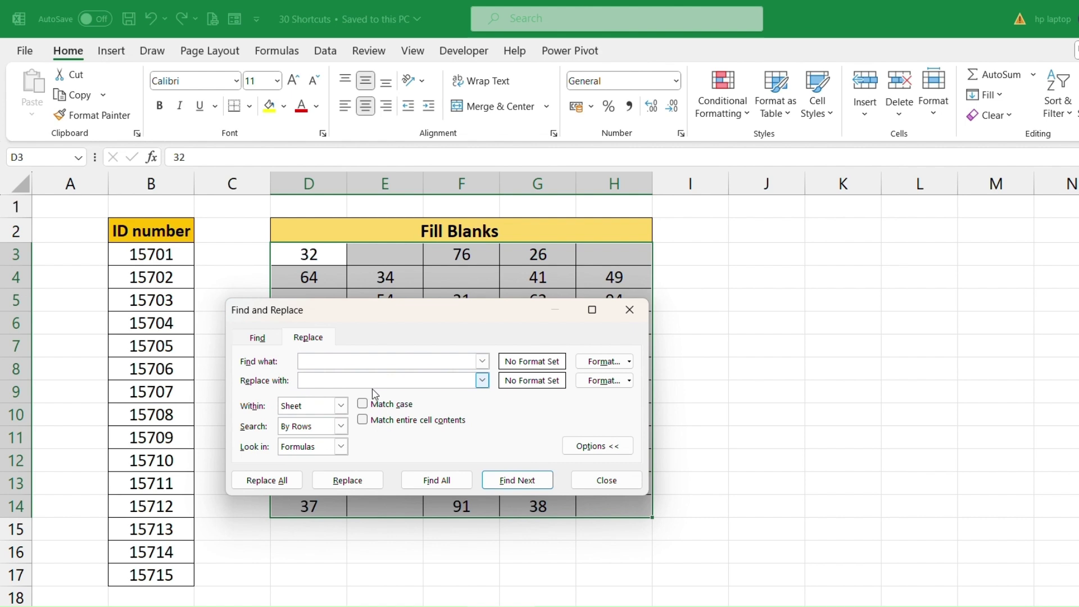
pyautogui.click(301, 385)
pyautogui.click(267, 482)
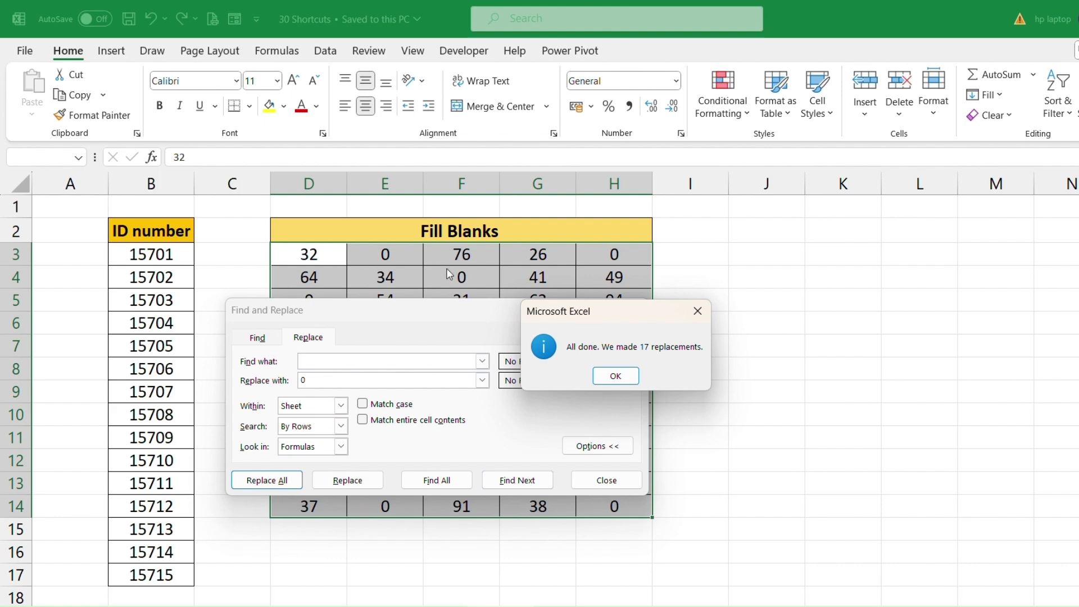
pyautogui.click(616, 376)
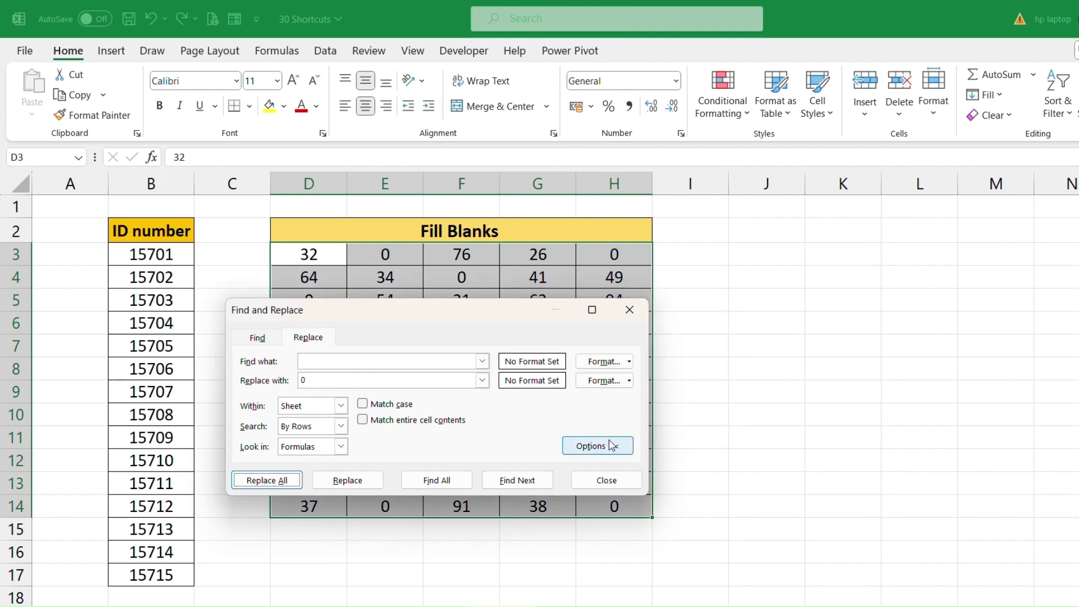
pyautogui.click(609, 484)
pyautogui.click(462, 348)
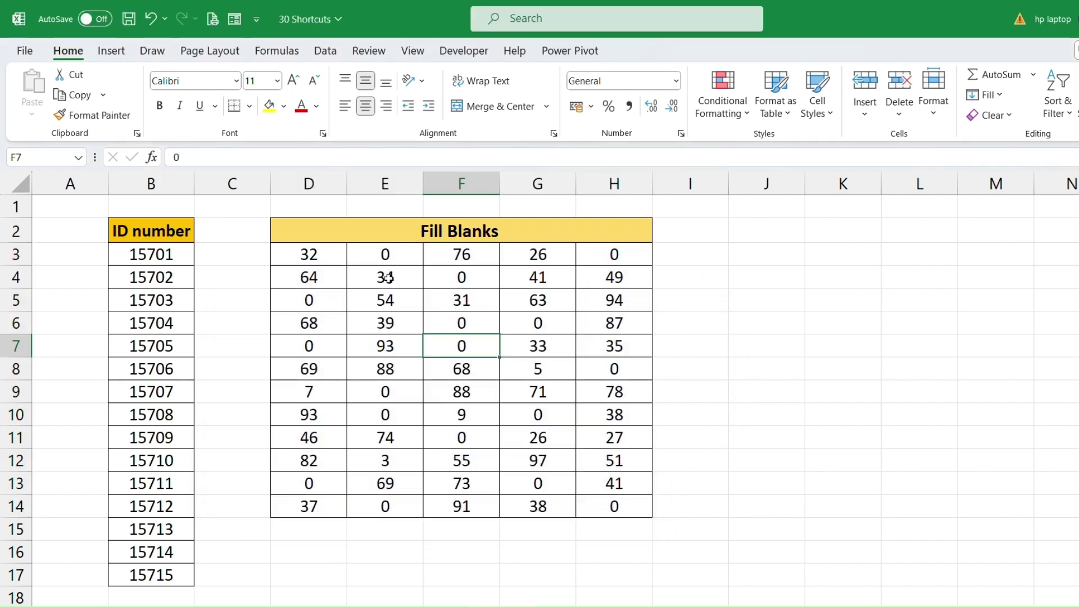
pyautogui.click(384, 256)
pyautogui.click(612, 255)
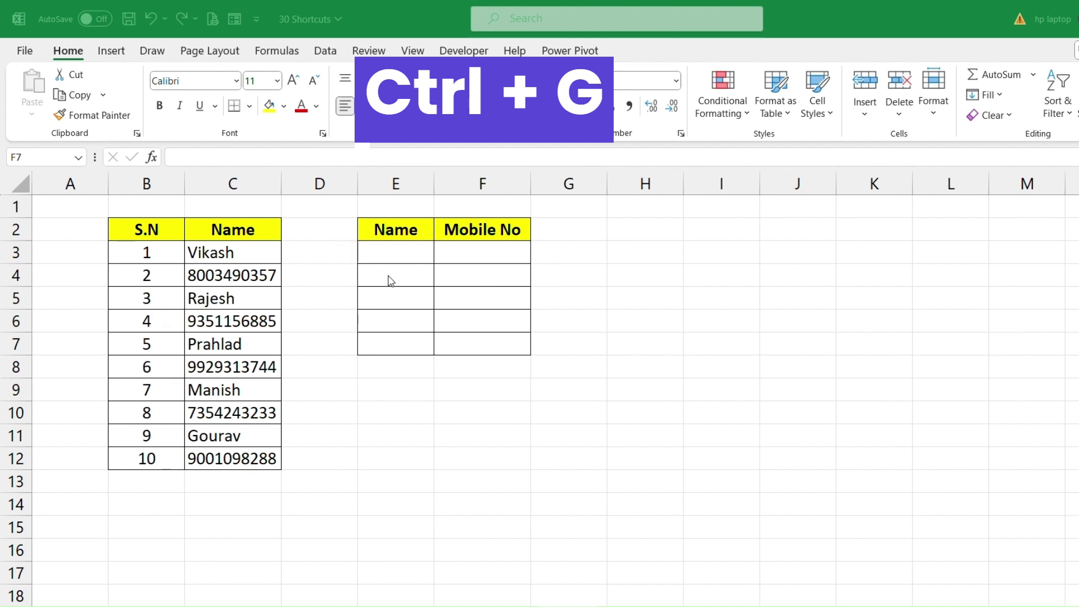
pyautogui.click(303, 290)
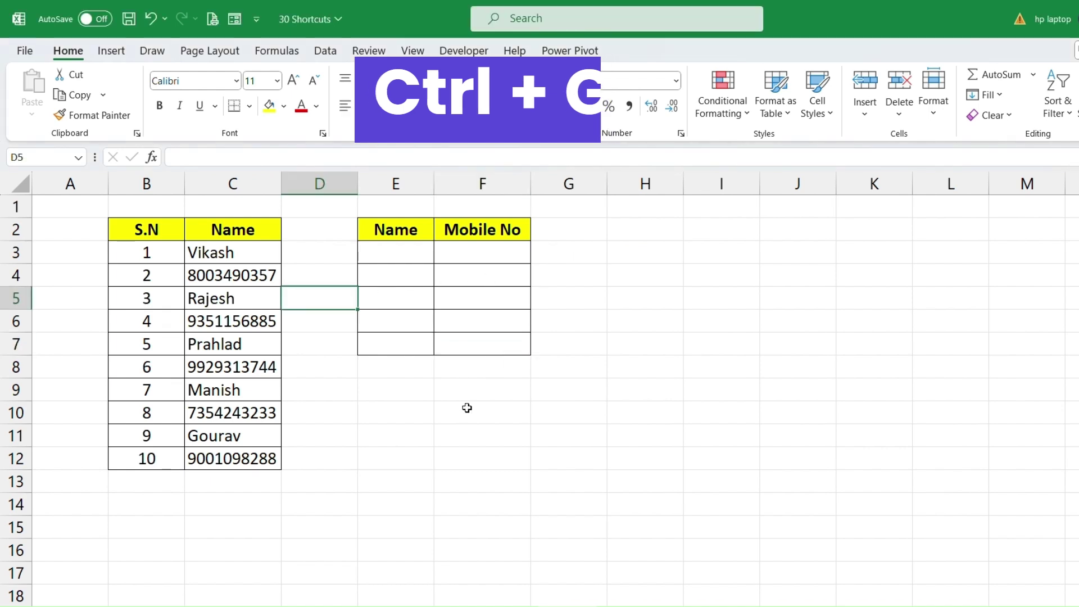
pyautogui.hotkey('ctrl', 'g')
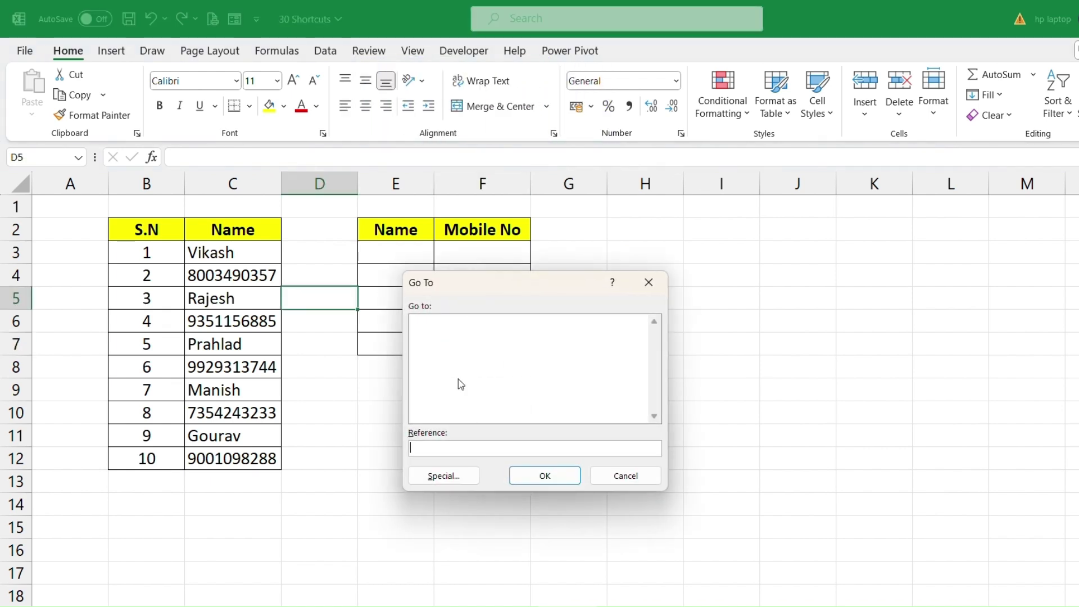
pyautogui.moveTo(533, 292); pyautogui.dragTo(498, 258)
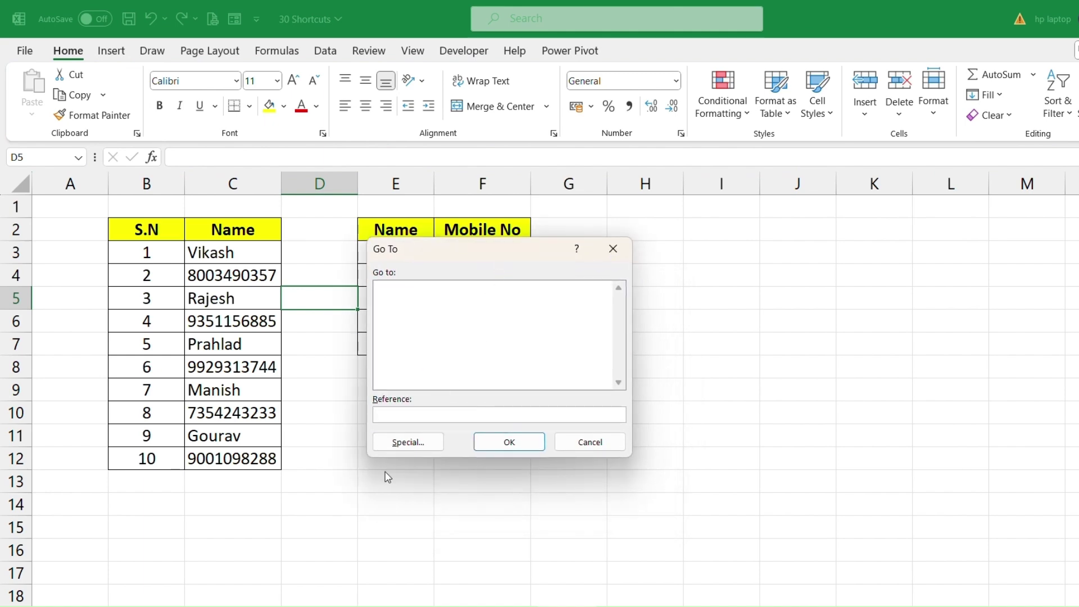
pyautogui.click(387, 442)
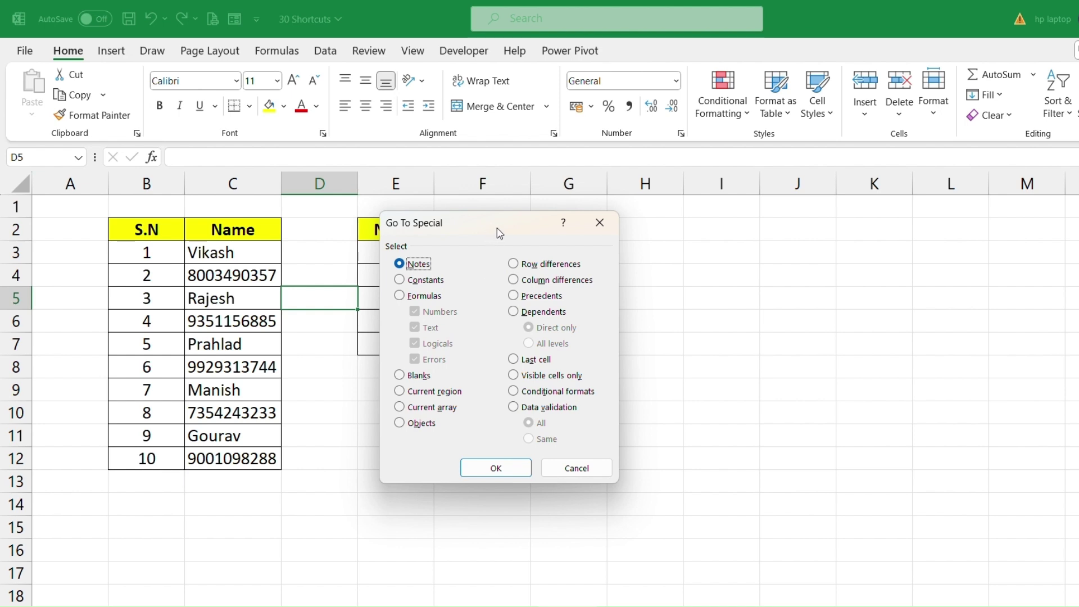
pyautogui.moveTo(498, 231); pyautogui.dragTo(508, 243)
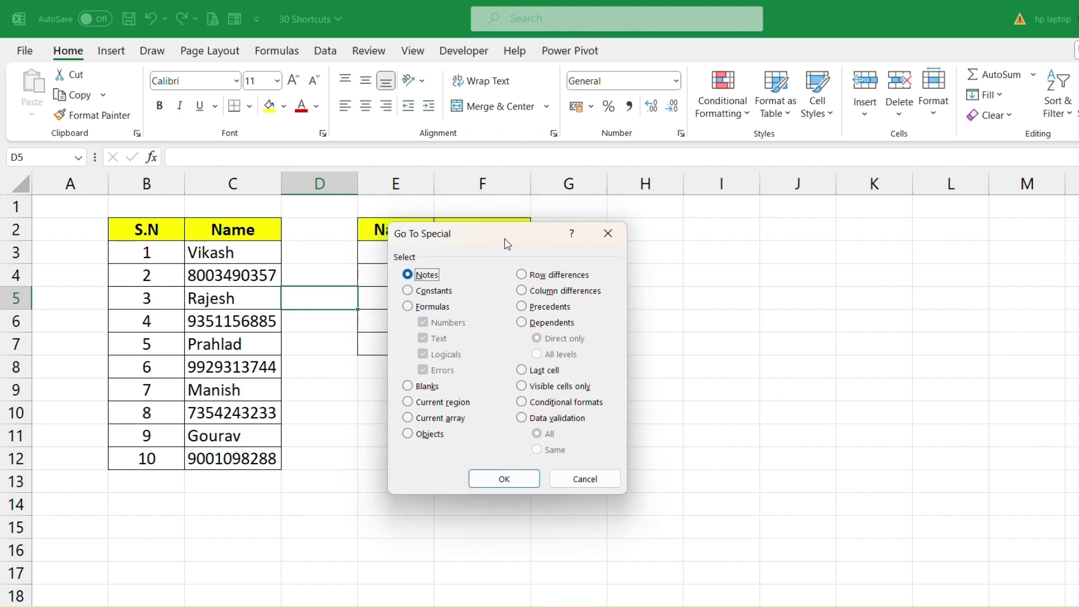
pyautogui.click(582, 482)
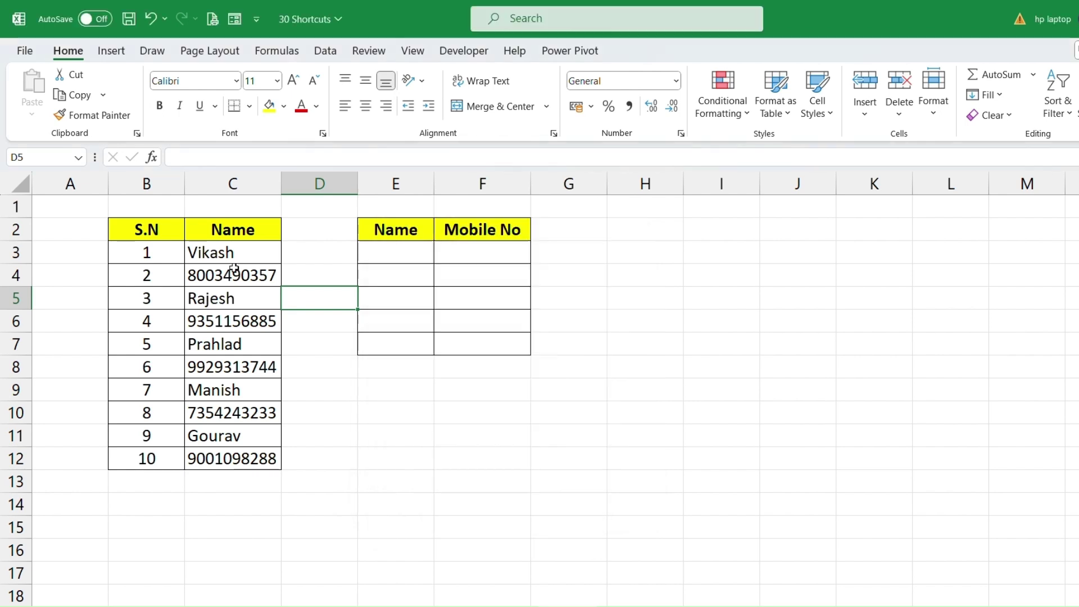
pyautogui.moveTo(234, 253); pyautogui.dragTo(251, 458)
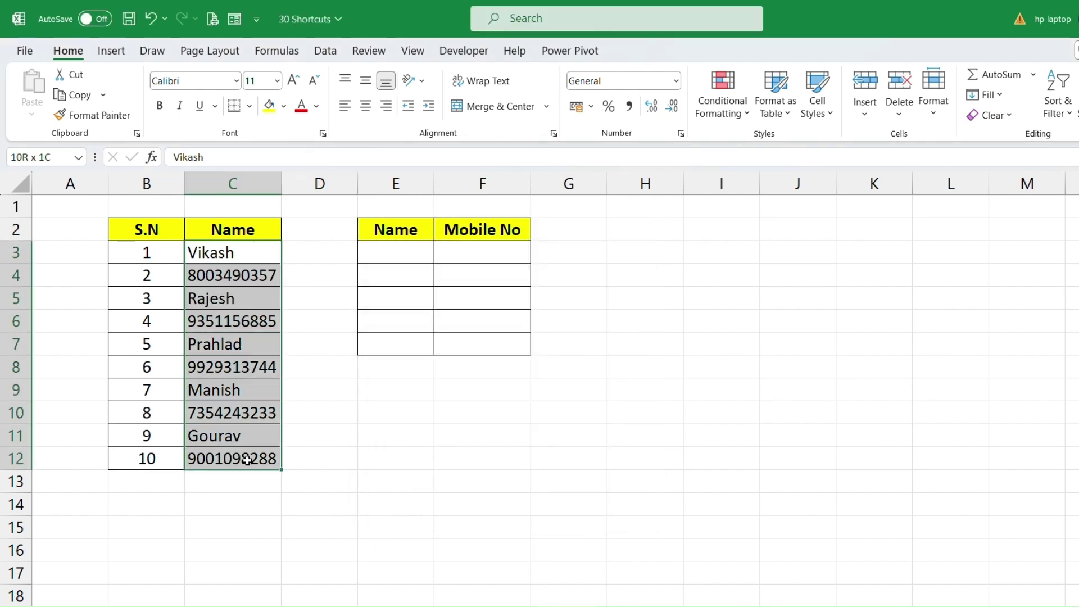
pyautogui.click(217, 250)
pyautogui.click(217, 275)
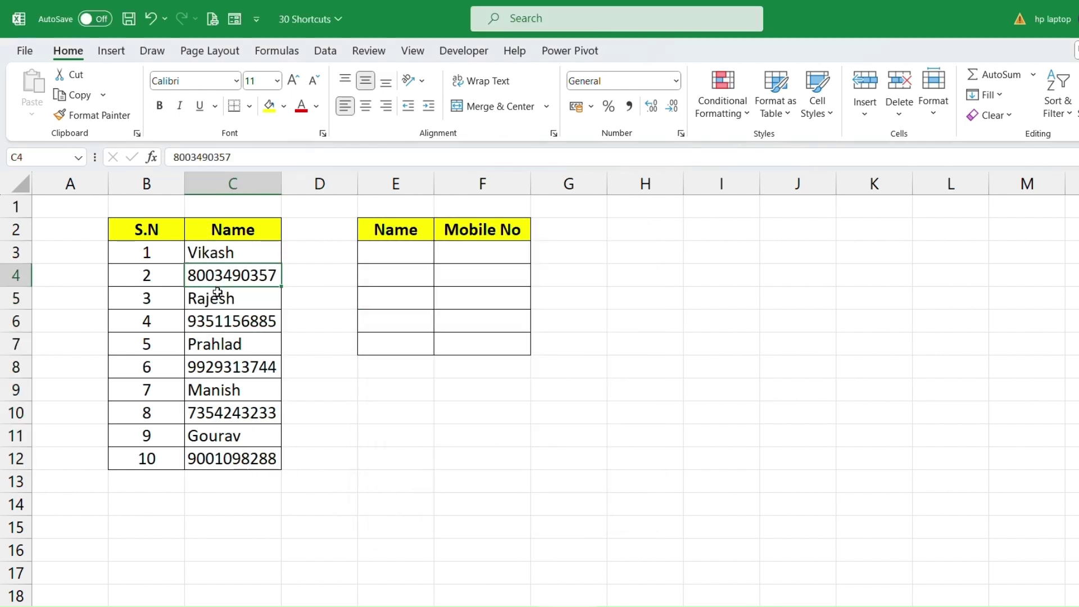
pyautogui.click(218, 296)
pyautogui.click(220, 326)
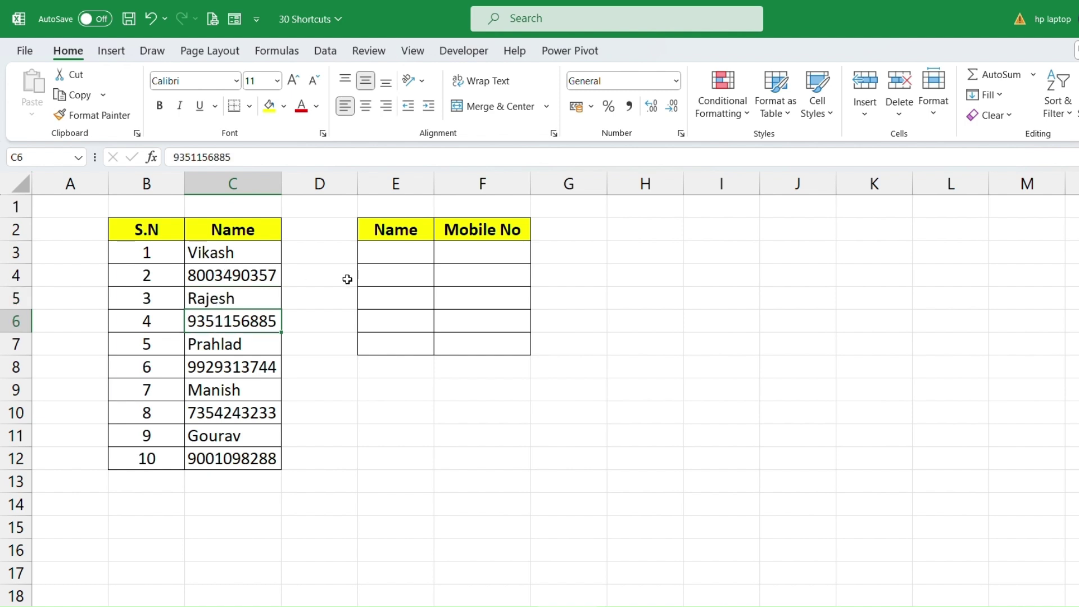
pyautogui.moveTo(393, 230); pyautogui.dragTo(405, 340)
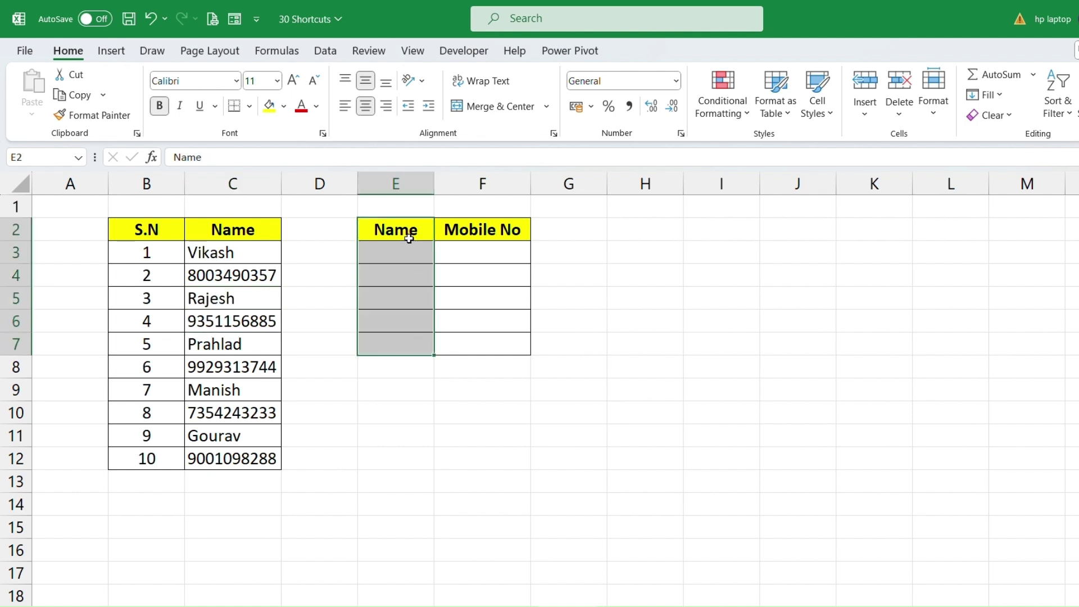
pyautogui.moveTo(513, 226); pyautogui.dragTo(526, 339)
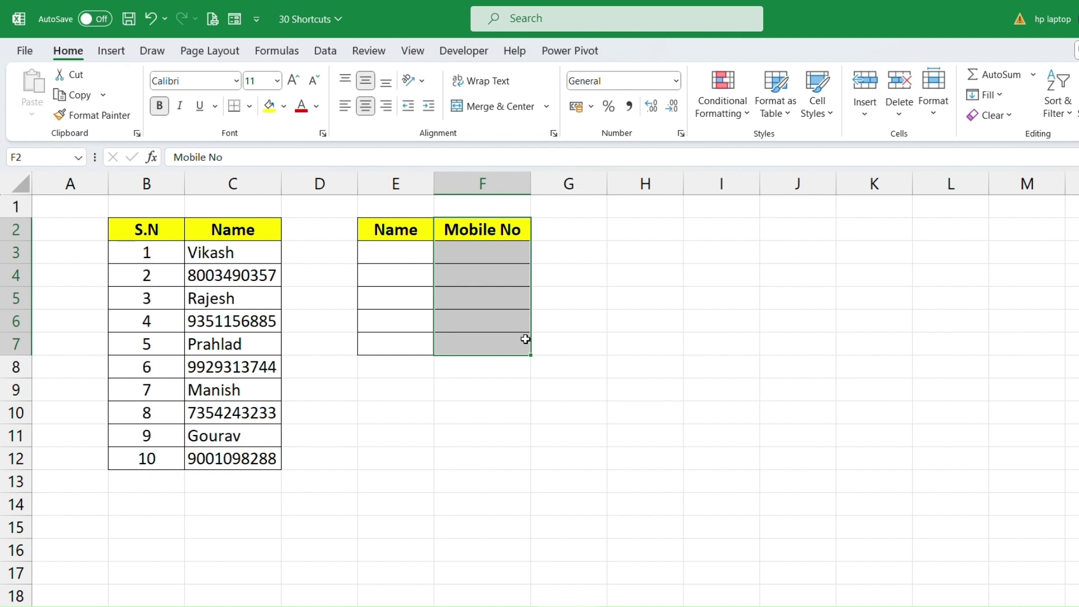
pyautogui.moveTo(225, 247); pyautogui.dragTo(238, 455)
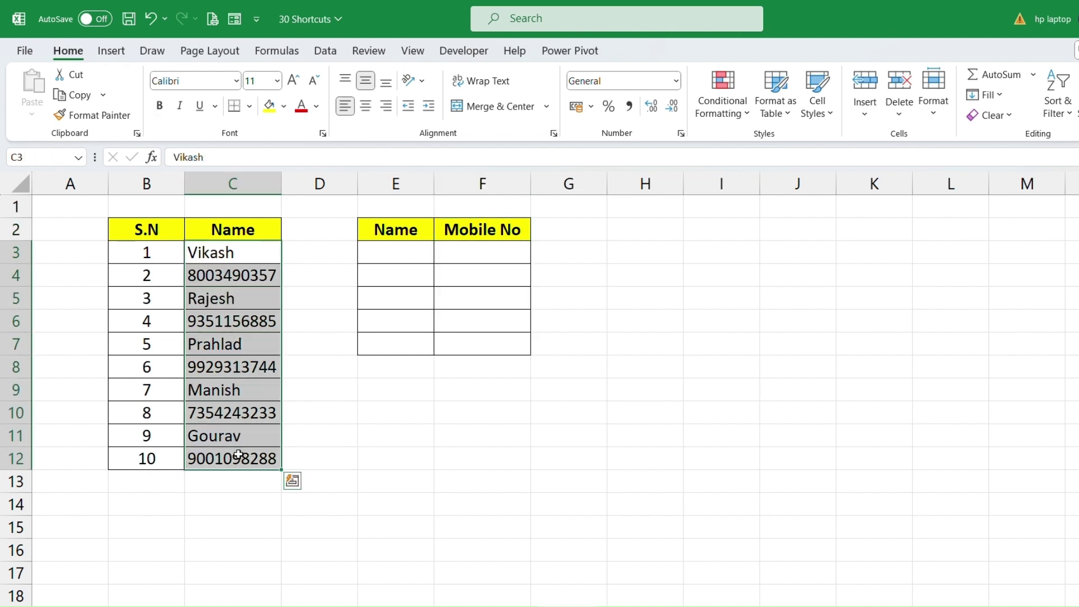
# Select only the text constants in column C with Go To Special.
pyautogui.hotkey('ctrl', 'g')
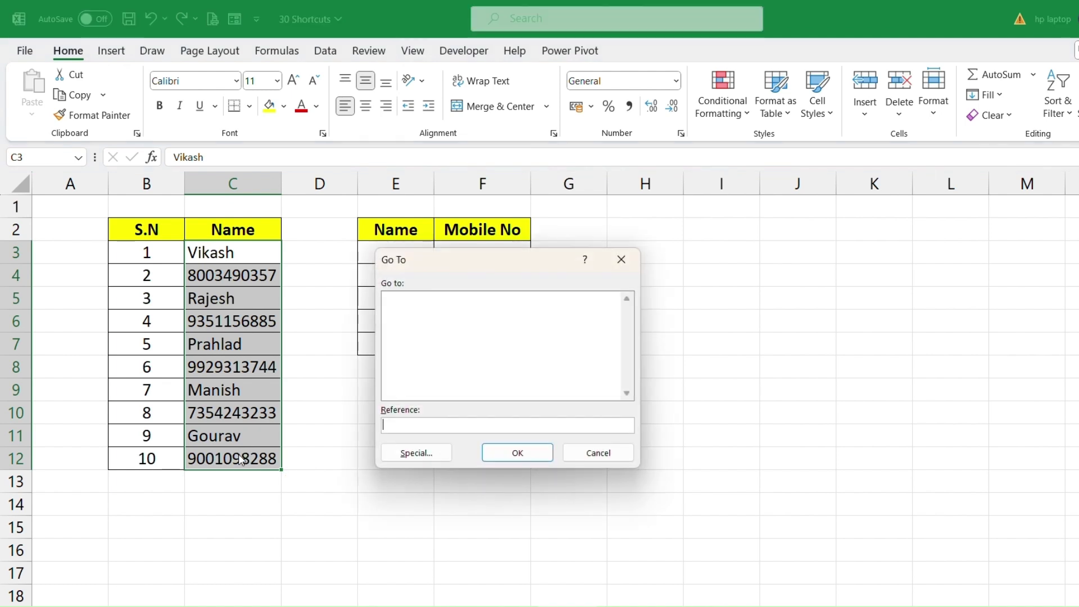
pyautogui.click(416, 454)
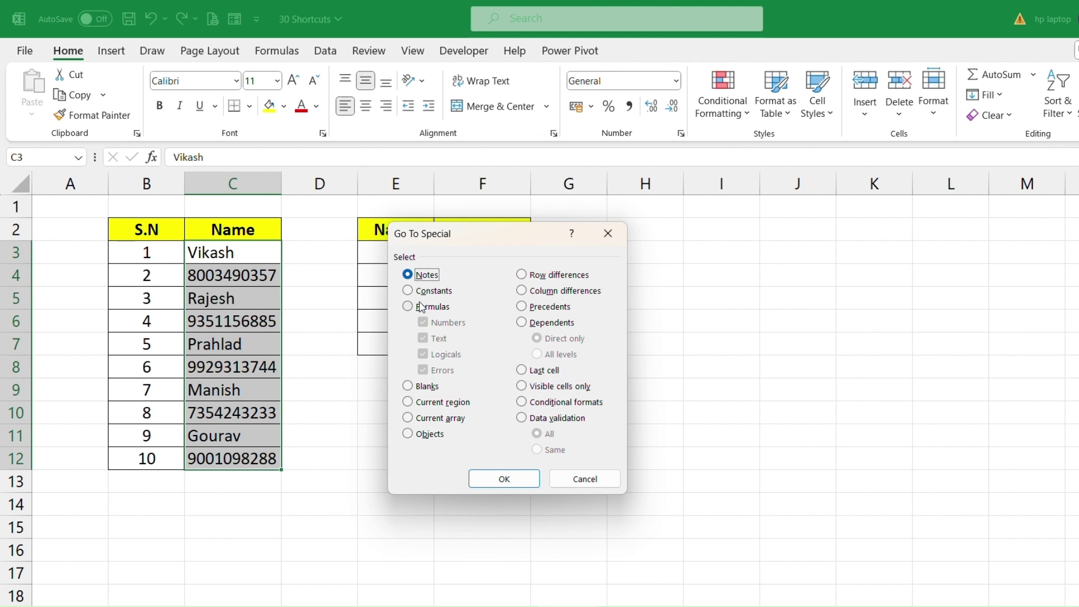
pyautogui.click(416, 293)
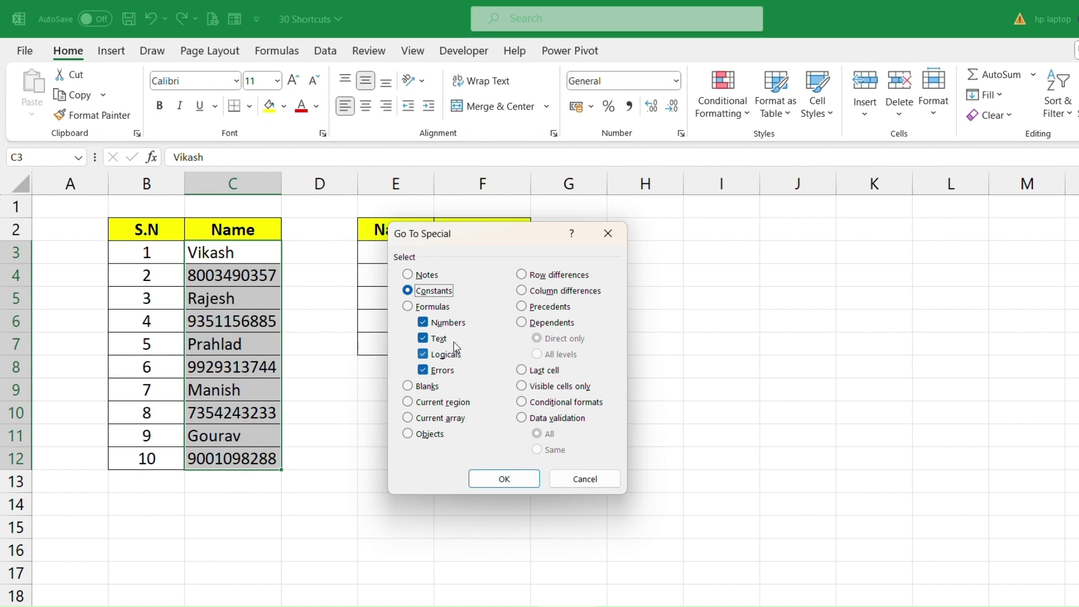
pyautogui.click(426, 324)
pyautogui.click(425, 353)
pyautogui.click(425, 370)
pyautogui.click(504, 479)
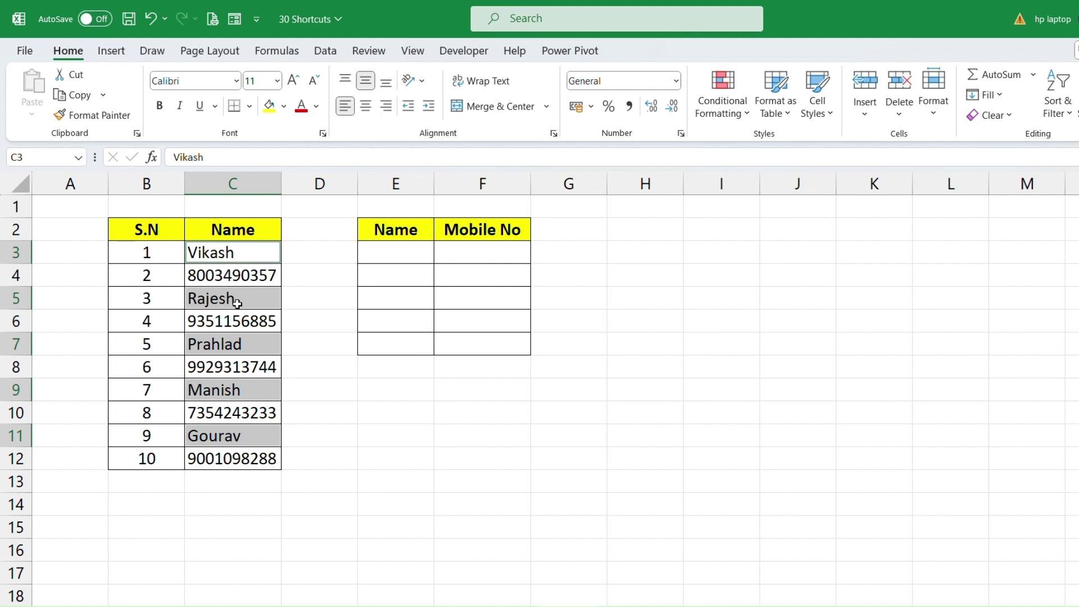
# Paste the names Vikash, Rajesh, Prahlad, Manish and Gourav into the Name column at E3.
pyautogui.hotkey('ctrl', 'c')
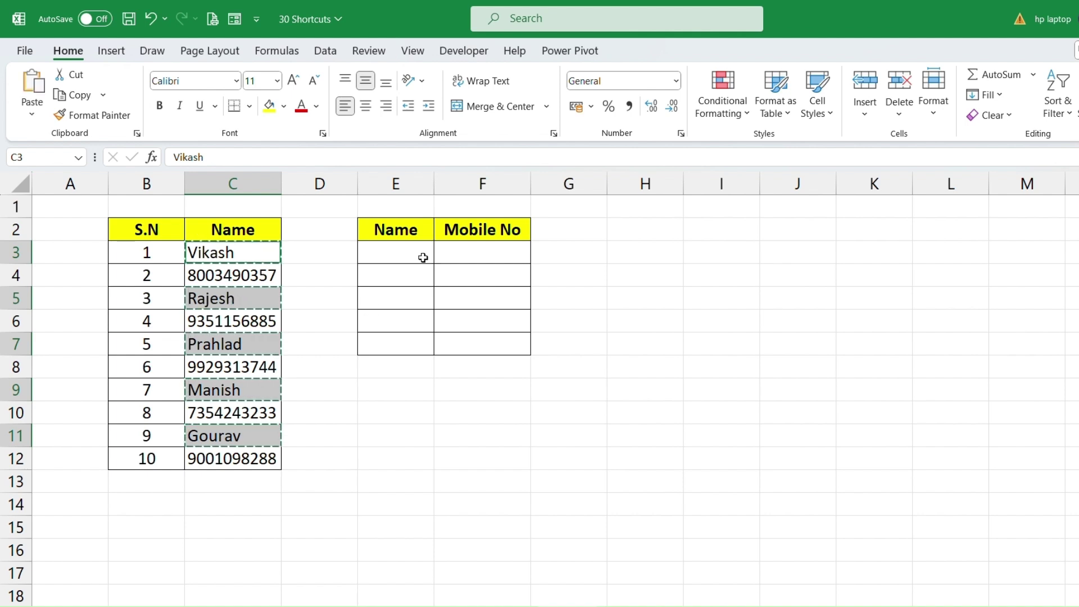
pyautogui.click(406, 256)
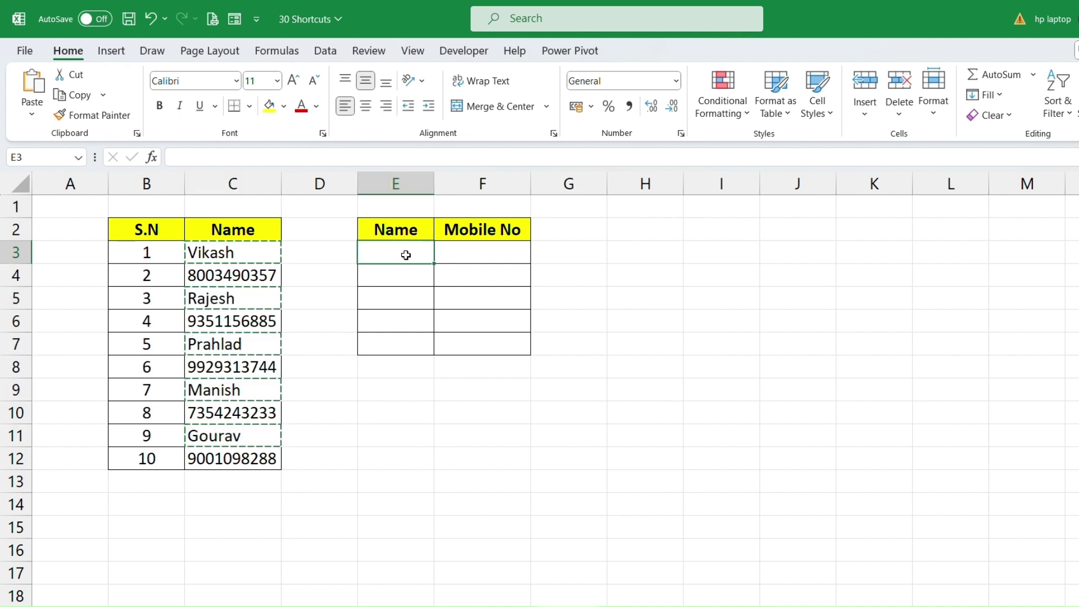
pyautogui.hotkey('ctrl', 'v')
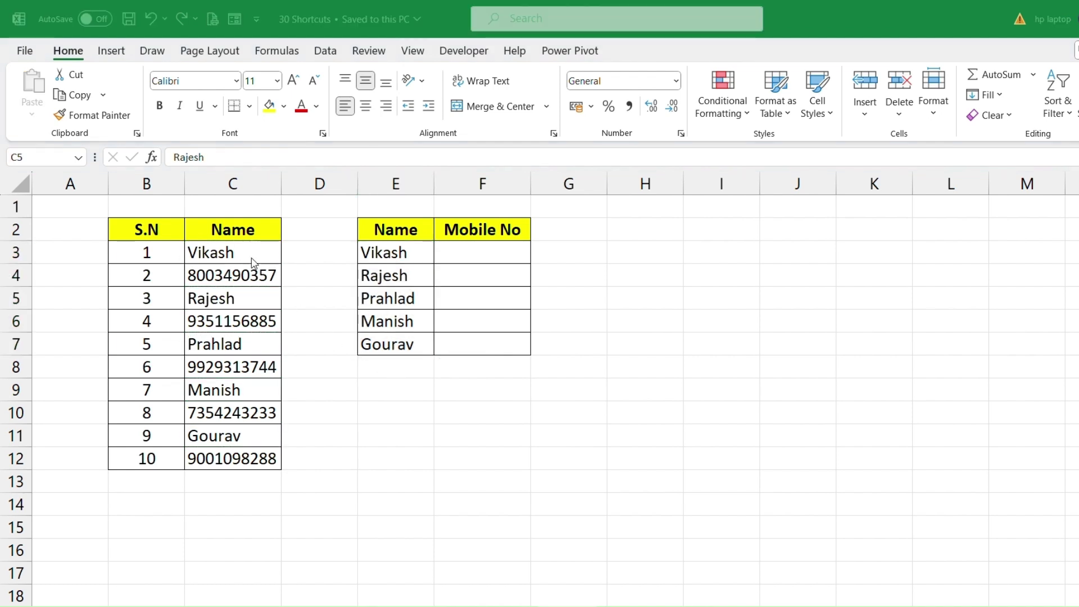
pyautogui.moveTo(252, 258); pyautogui.dragTo(258, 451)
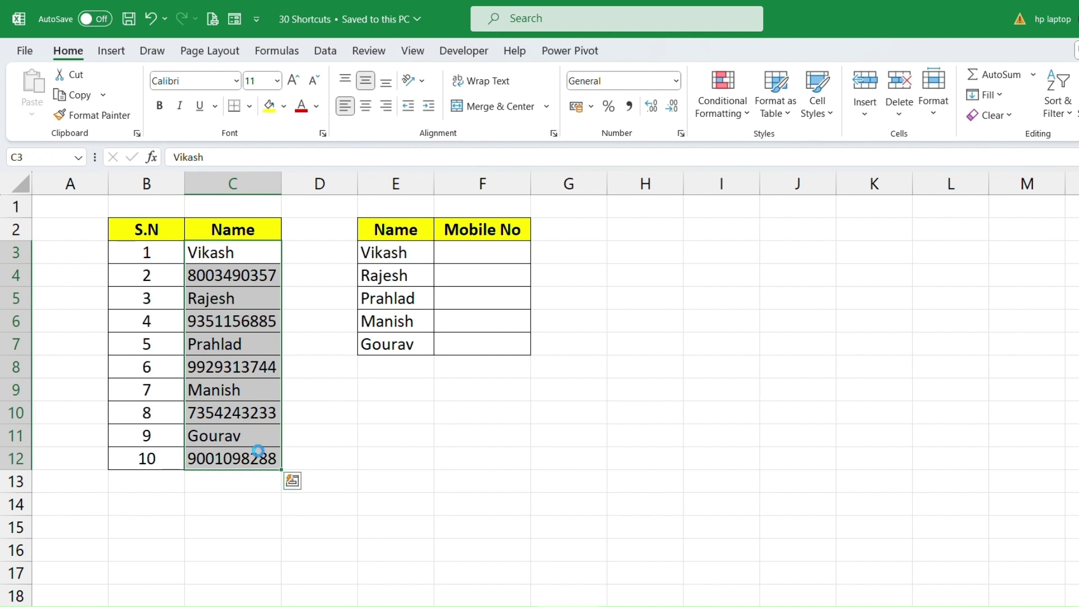
# Select only the number constants in C3:C12 with Go To Special.
pyautogui.hotkey('ctrl', 'g')
pyautogui.click(390, 458)
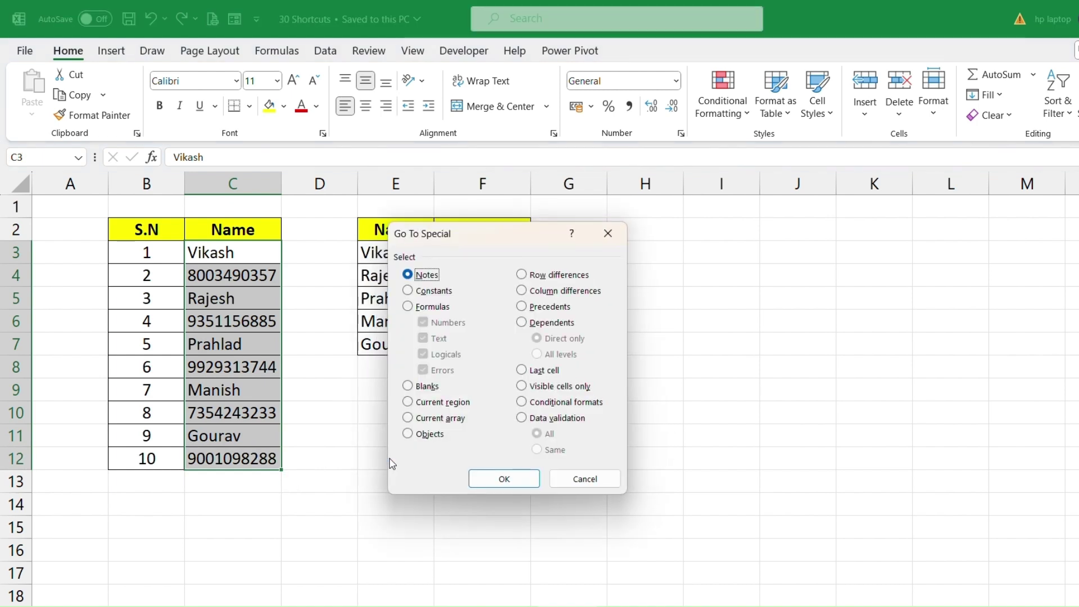
pyautogui.click(409, 295)
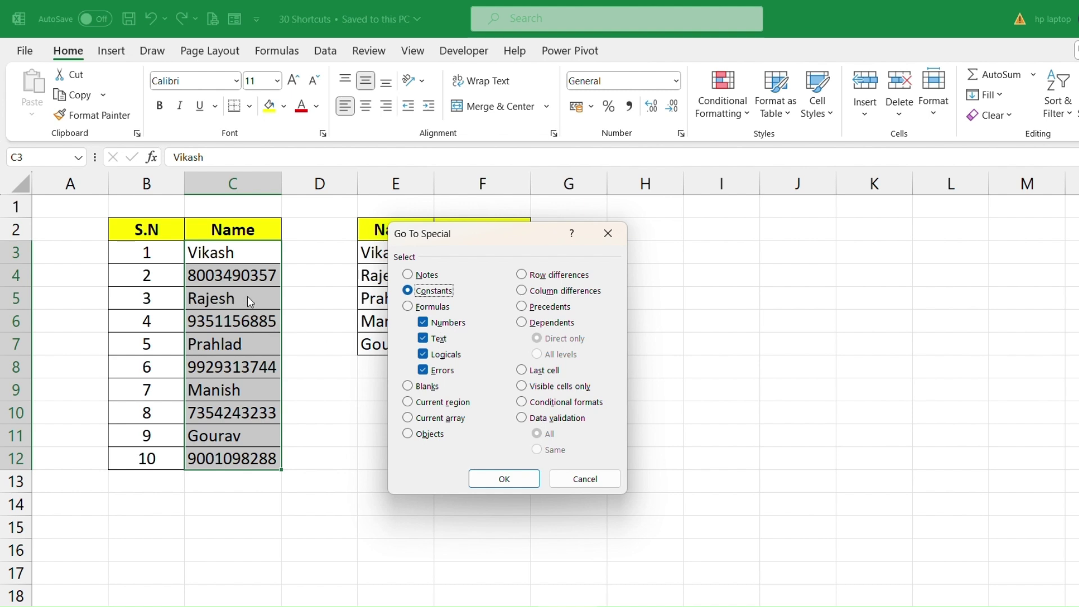
pyautogui.click(435, 340)
pyautogui.click(432, 356)
pyautogui.click(433, 371)
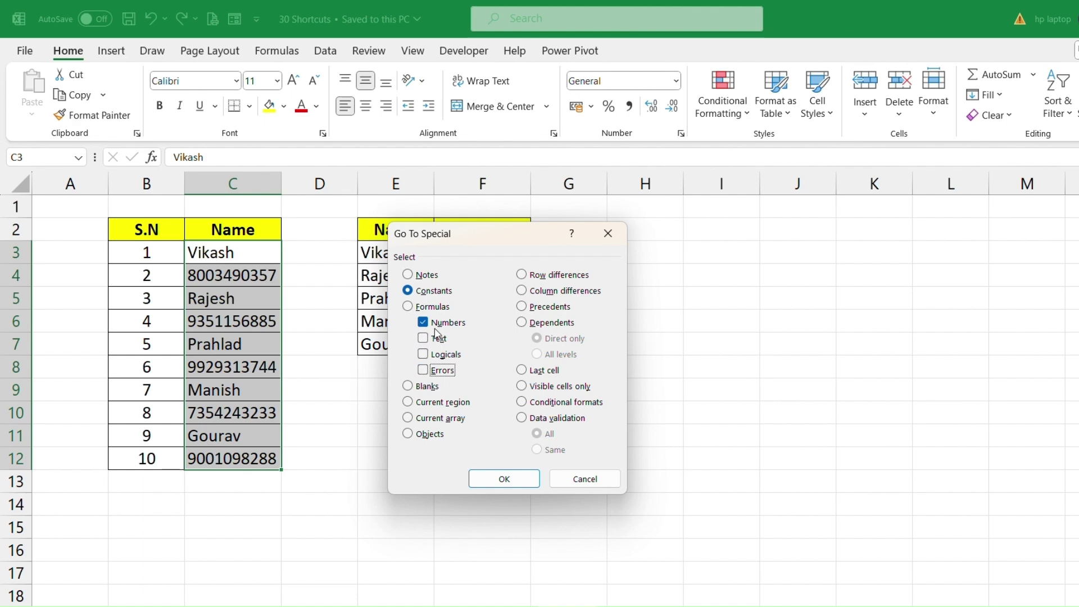
pyautogui.click(505, 479)
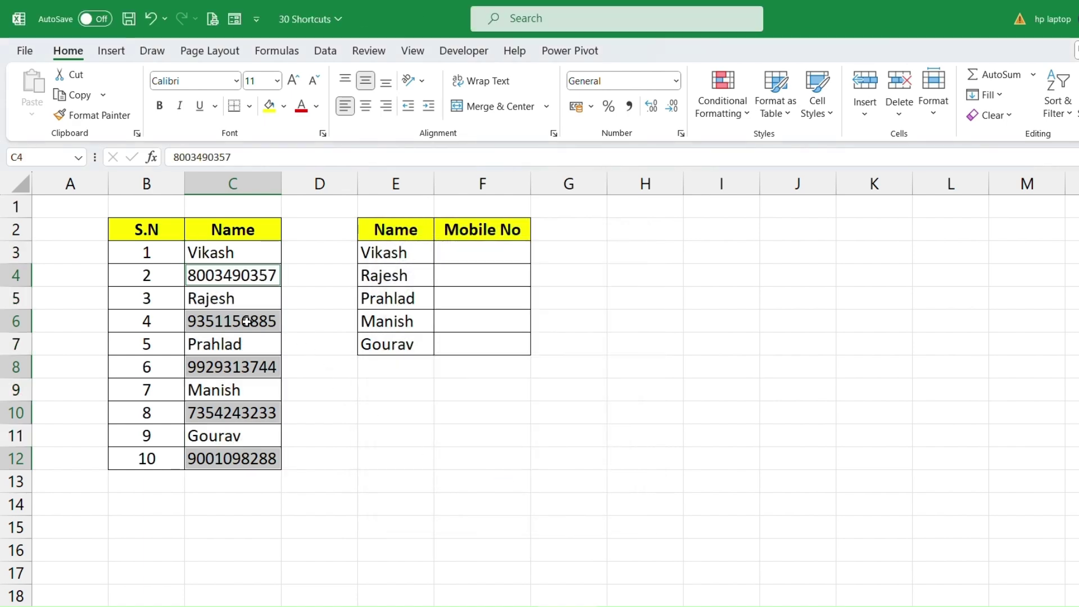
# Paste the five mobile numbers into the Mobile No column at F3 and save the workbook.
pyautogui.hotkey('ctrl', 'c')
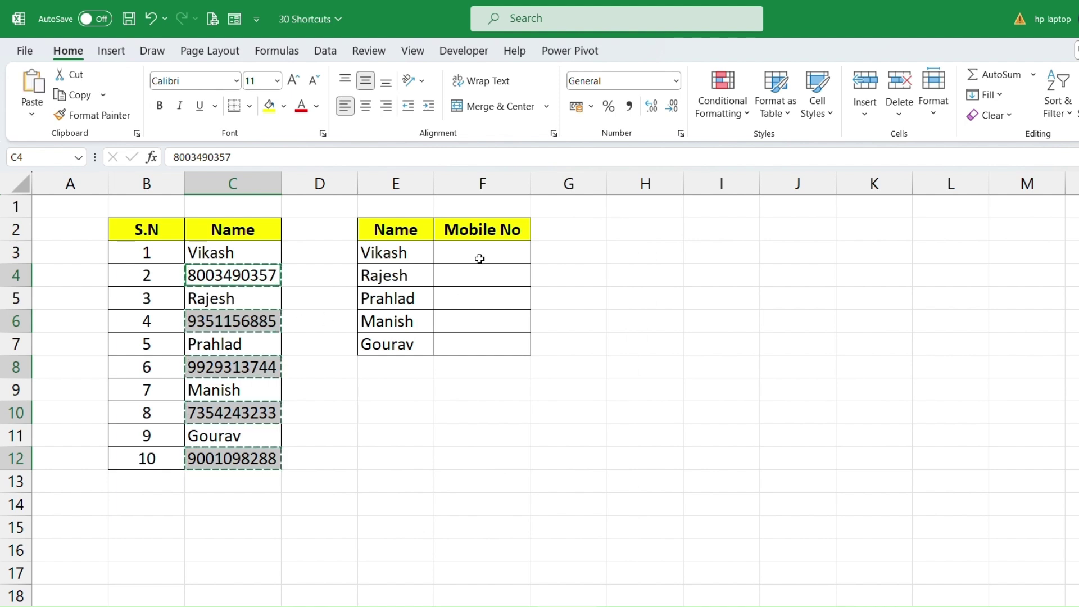
pyautogui.click(480, 259)
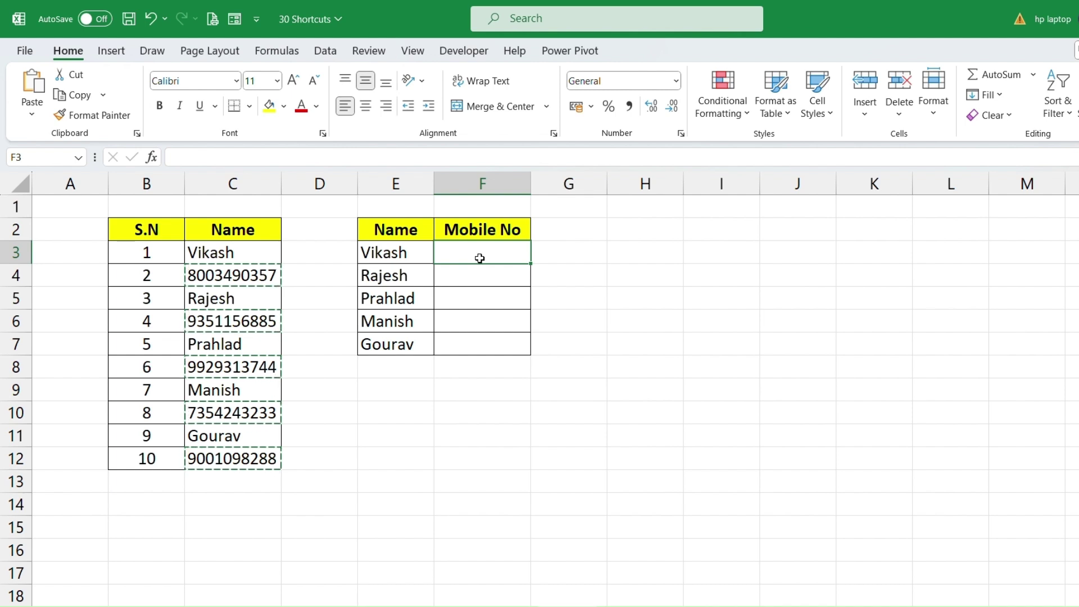
pyautogui.hotkey('ctrl', 'v')
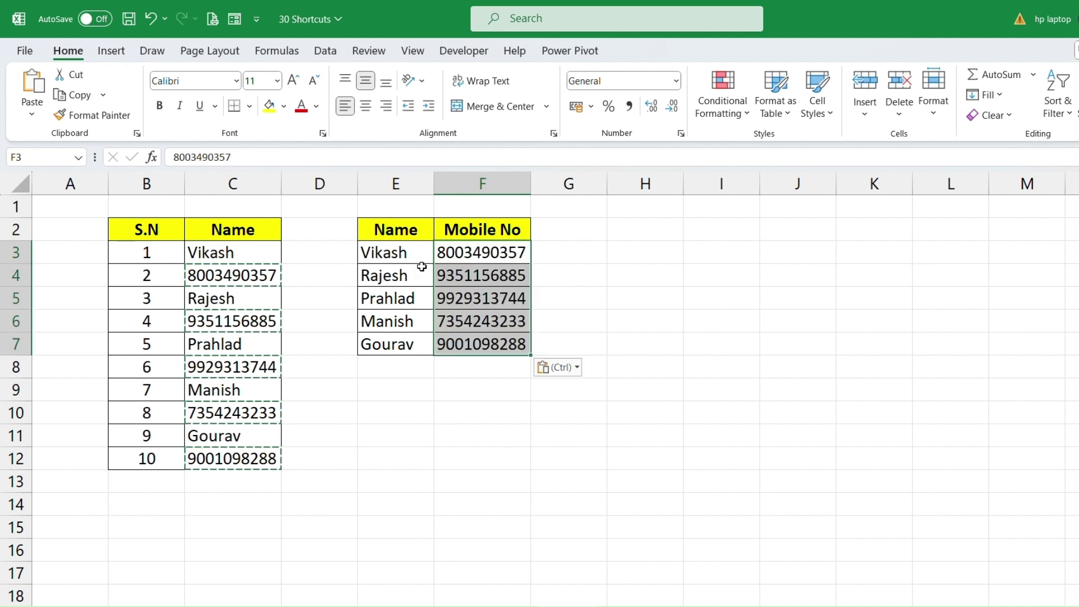
pyautogui.click(422, 269)
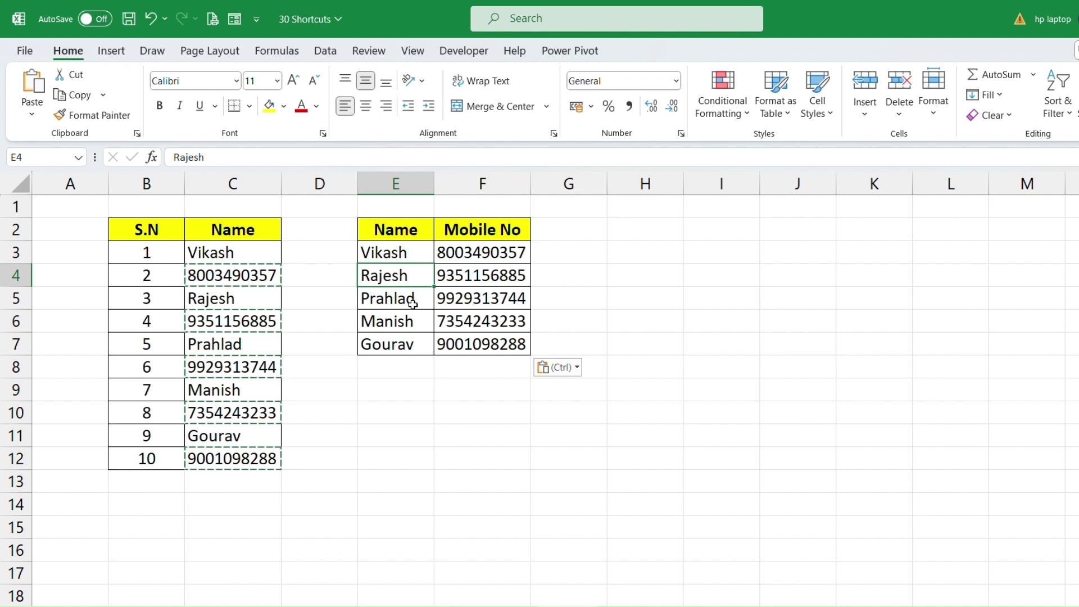
pyautogui.hotkey('ctrl', 's')
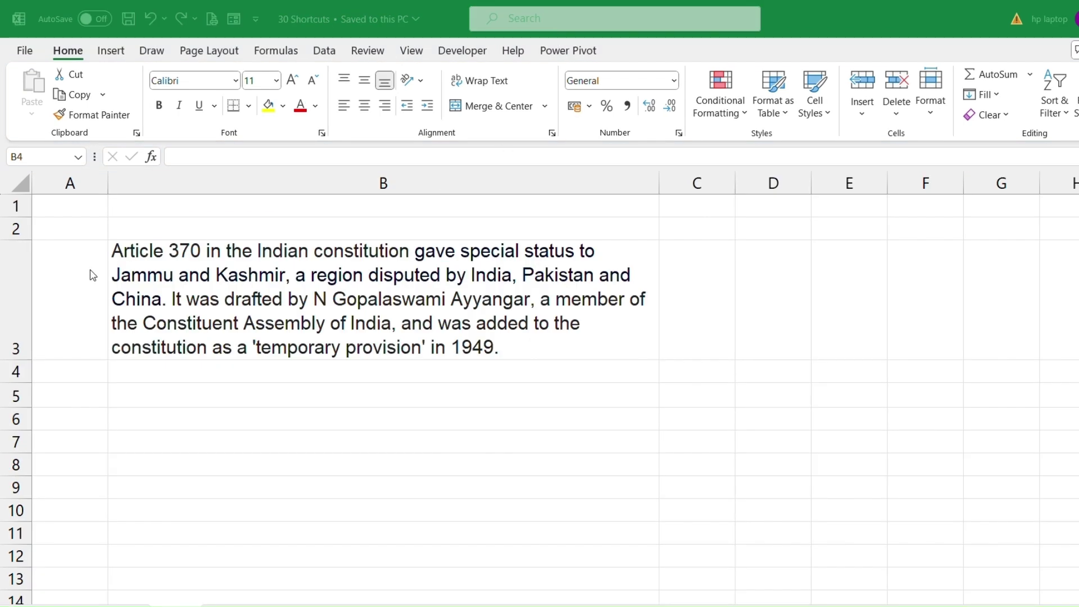
pyautogui.hotkey('ctrl', 'i')
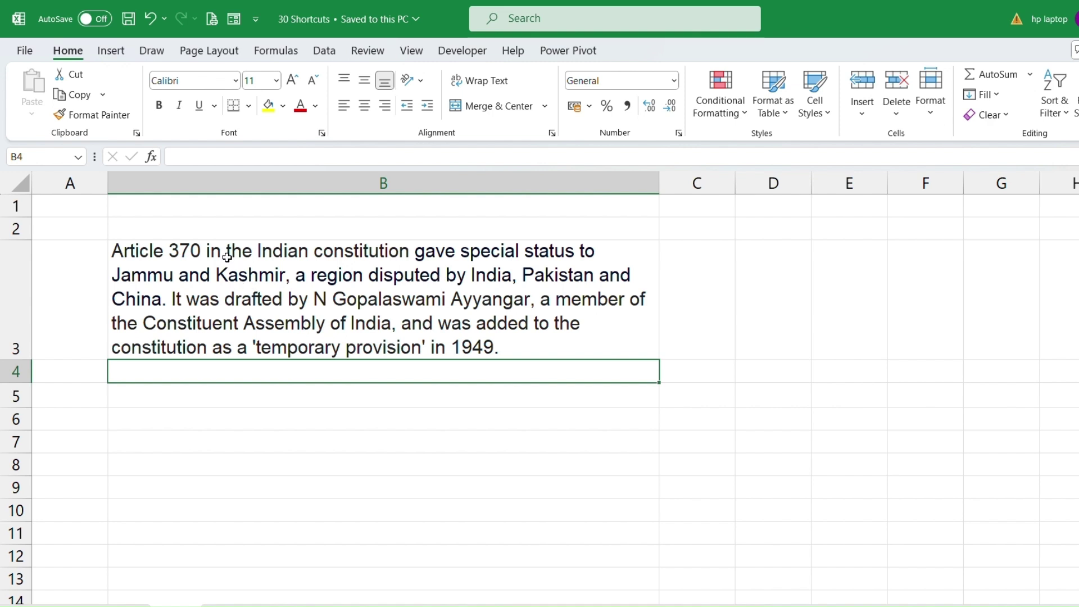
pyautogui.click(273, 400)
pyautogui.click(278, 287)
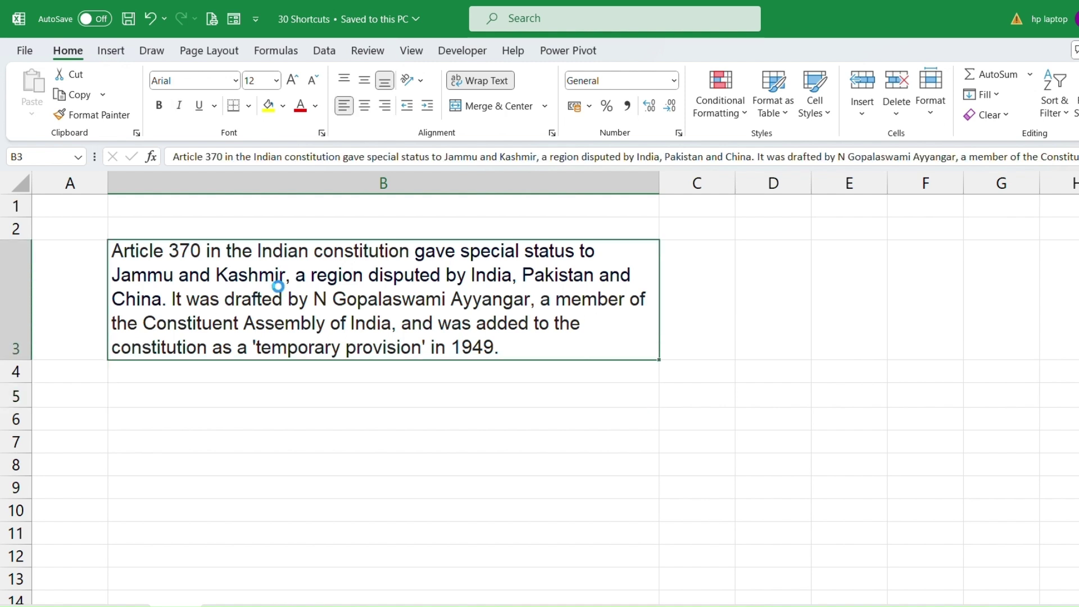
pyautogui.hotkey('ctrl', 'i')
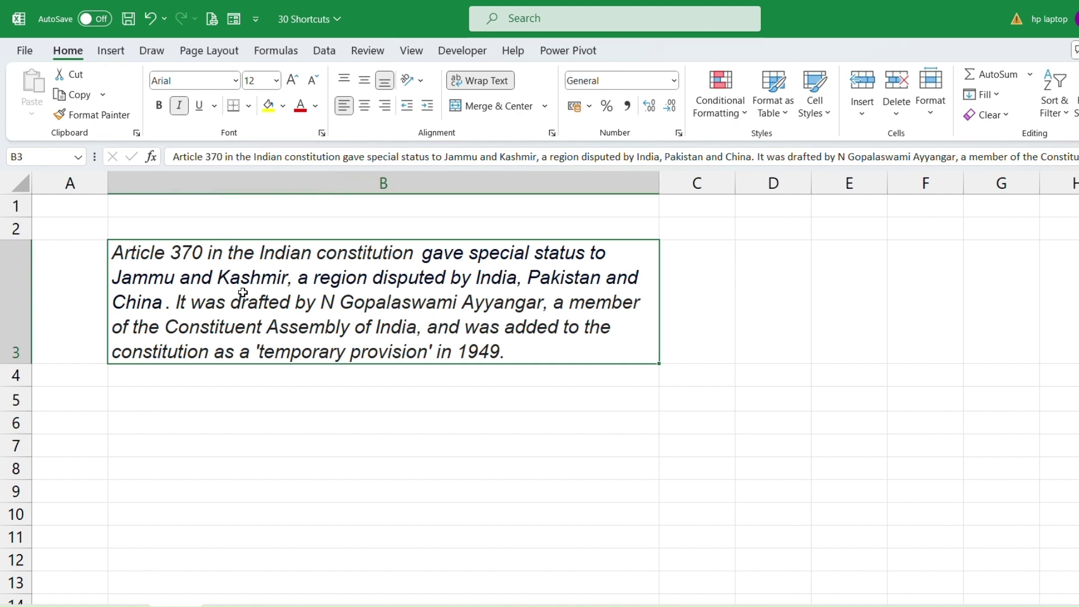
pyautogui.hotkey('ctrl', 'i')
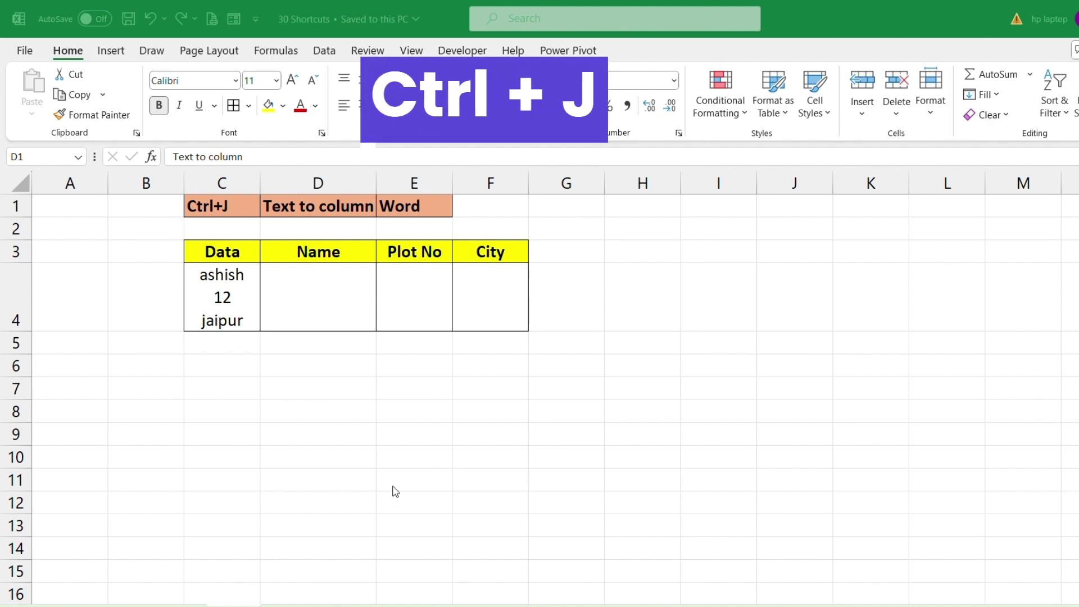
# Select the three-line Data cell C4 and bring up the Data ribbon tools.
pyautogui.click(78, 55)
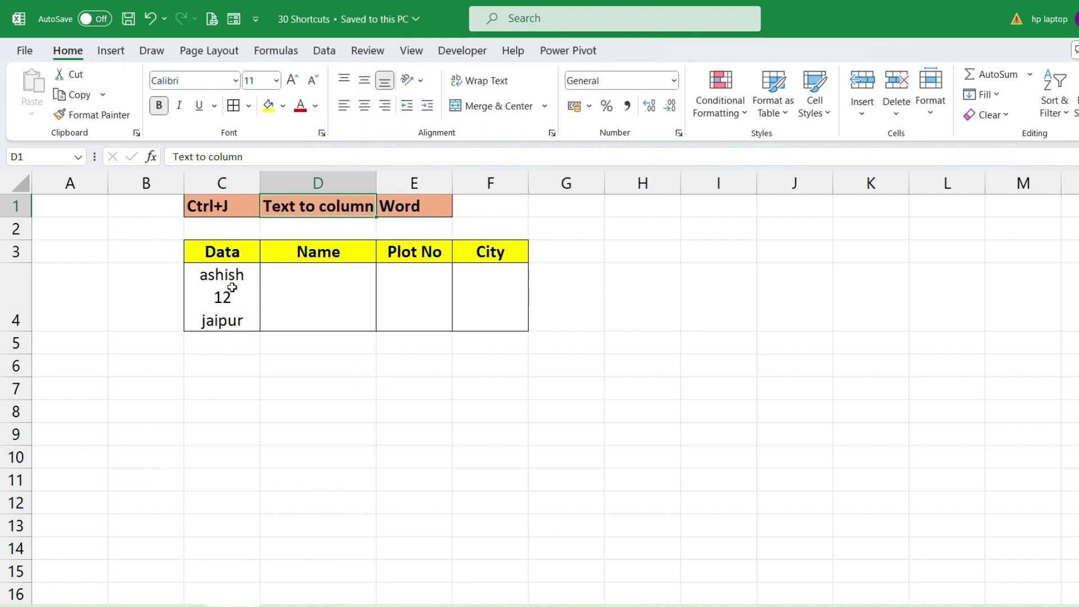
pyautogui.moveTo(221, 251); pyautogui.dragTo(233, 315)
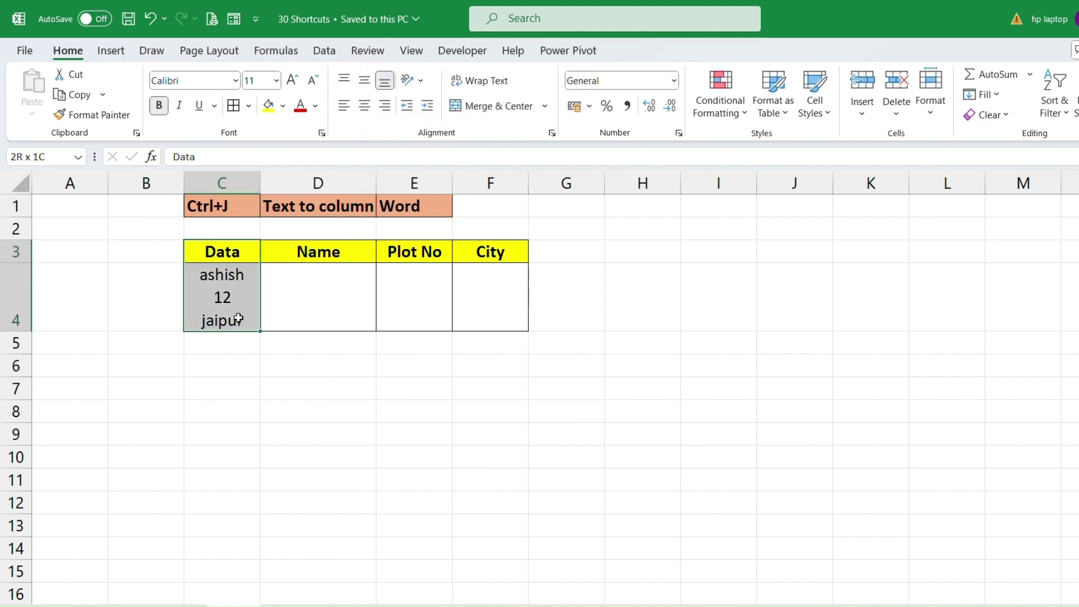
pyautogui.click(219, 275)
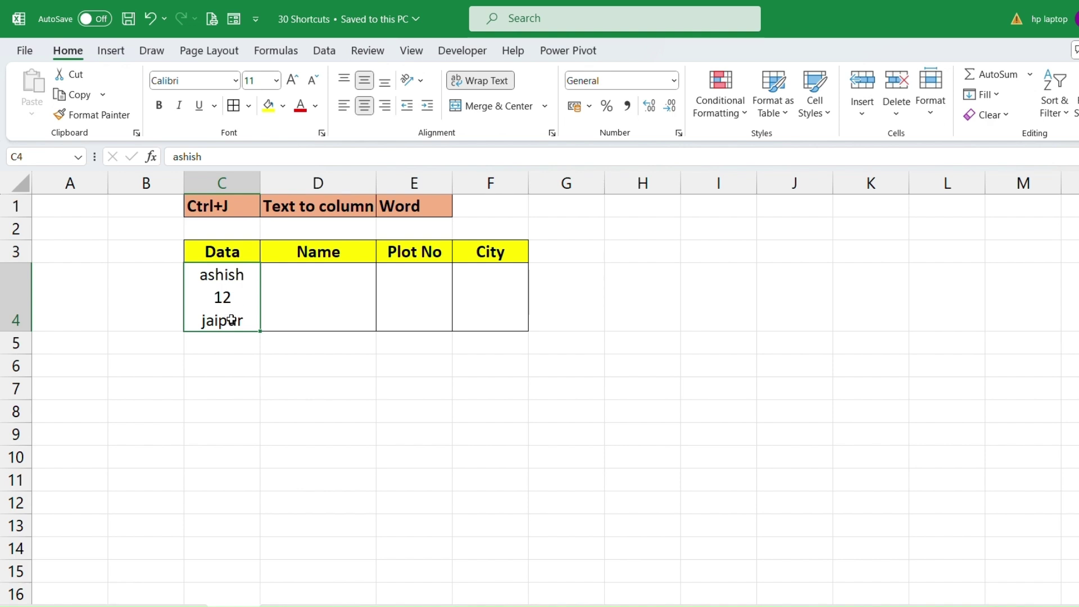
pyautogui.click(304, 292)
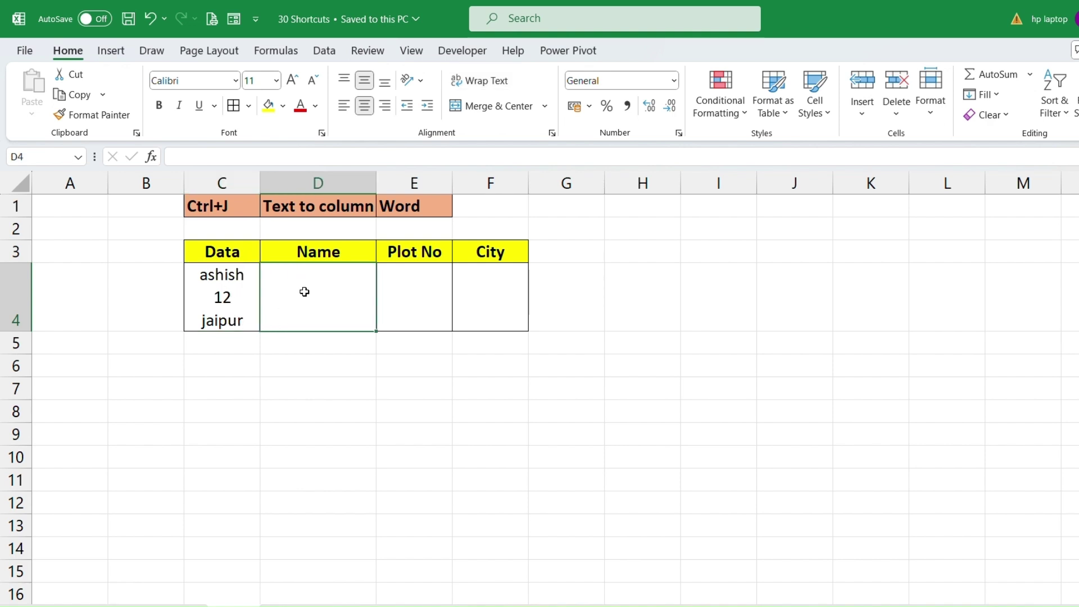
pyautogui.click(233, 289)
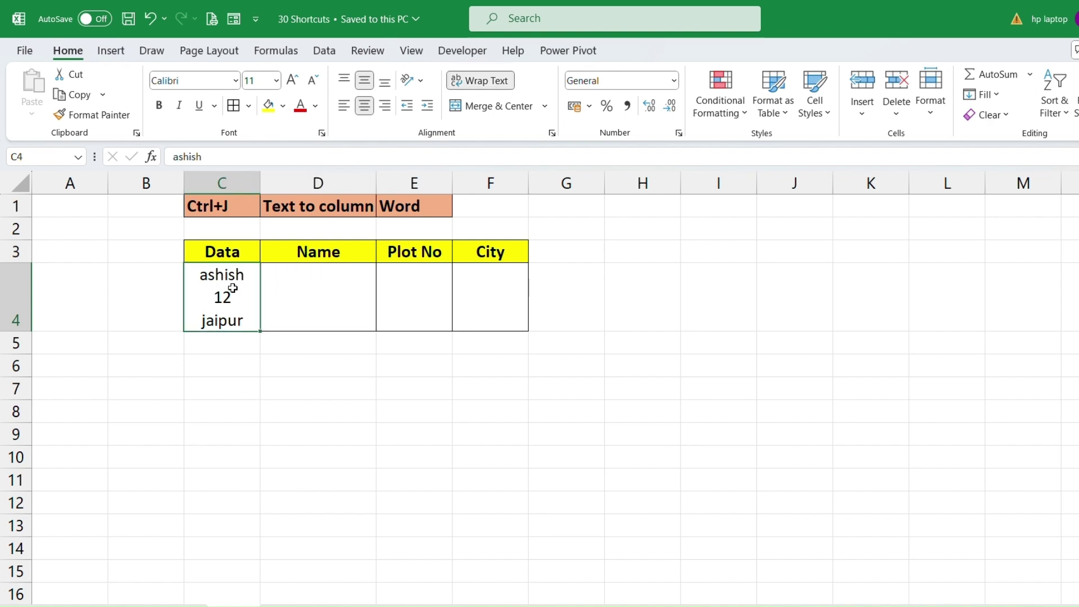
pyautogui.click(325, 51)
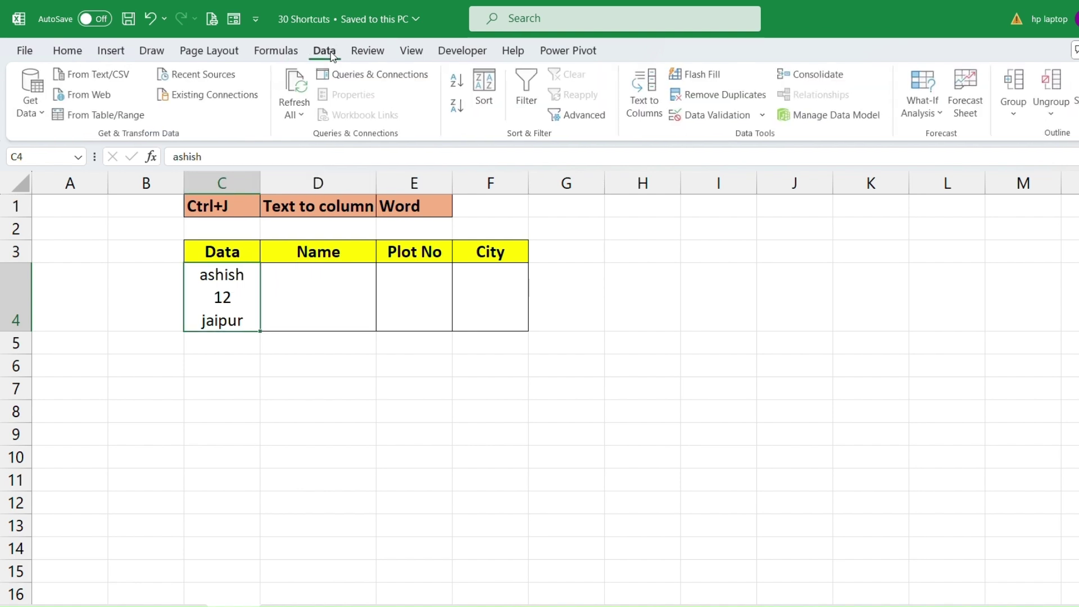
# Start Text to Columns on C4, delimited by a line break as the Other delimiter.
pyautogui.click(651, 107)
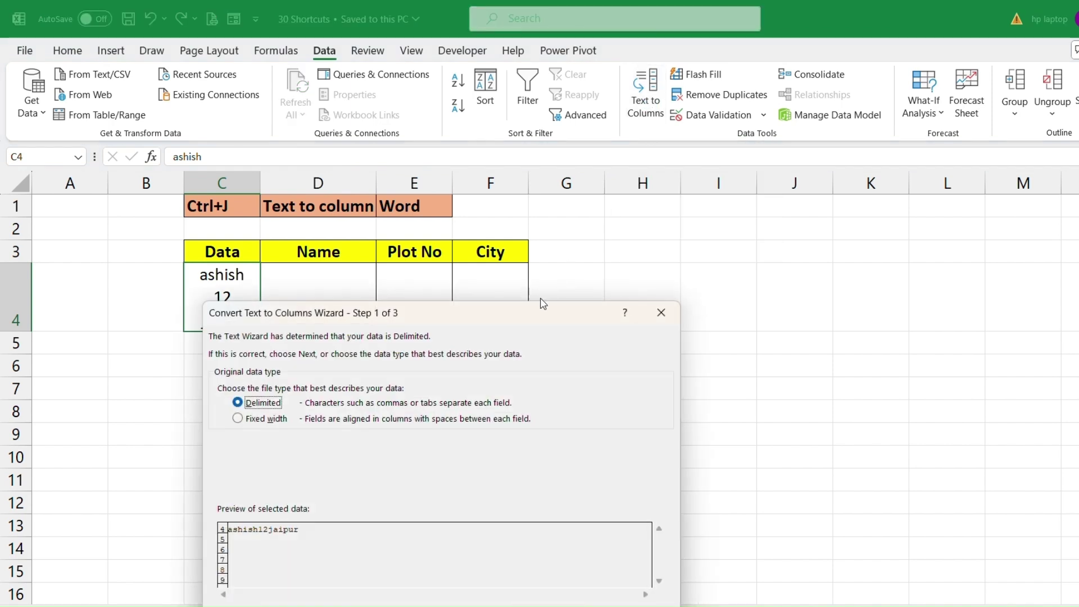
pyautogui.moveTo(503, 330); pyautogui.dragTo(439, 312)
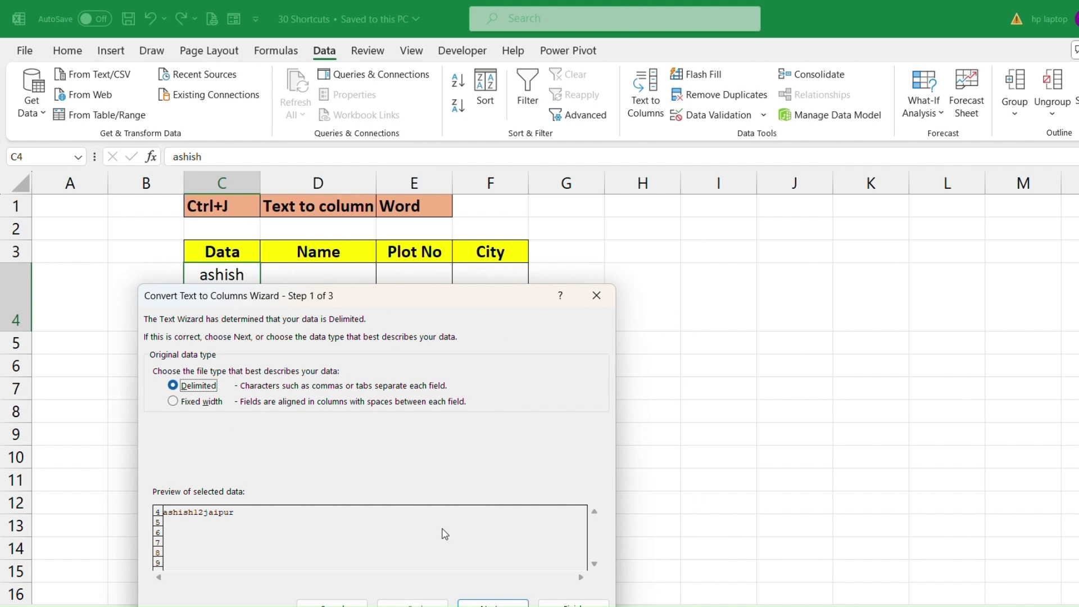
pyautogui.click(502, 603)
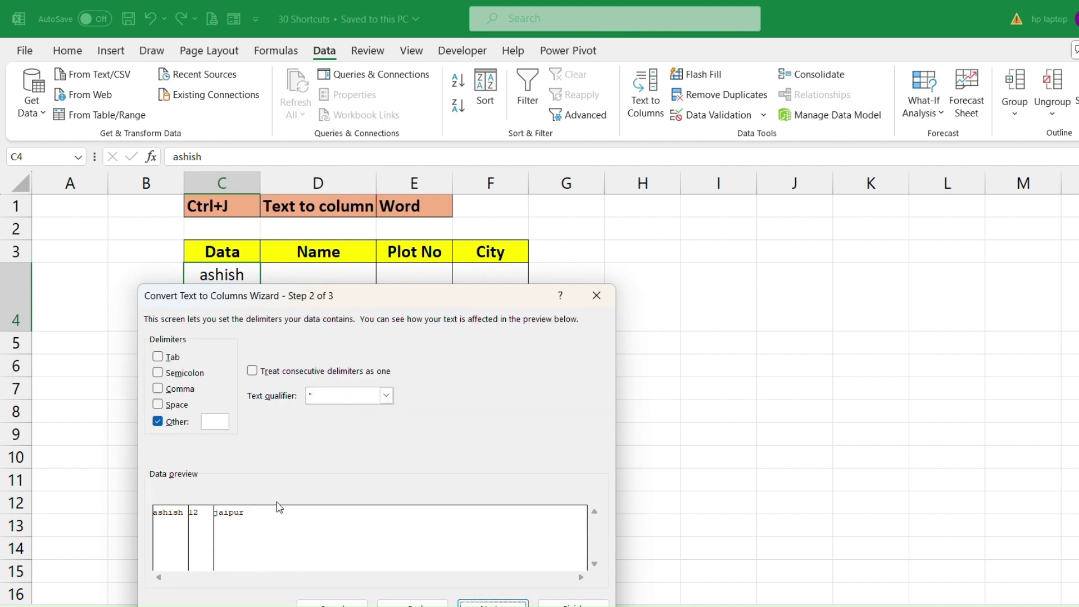
pyautogui.click(158, 422)
pyautogui.click(158, 421)
pyautogui.click(226, 423)
# Set the output destination to D4 and finish, replacing the existing cells.
pyautogui.click(493, 604)
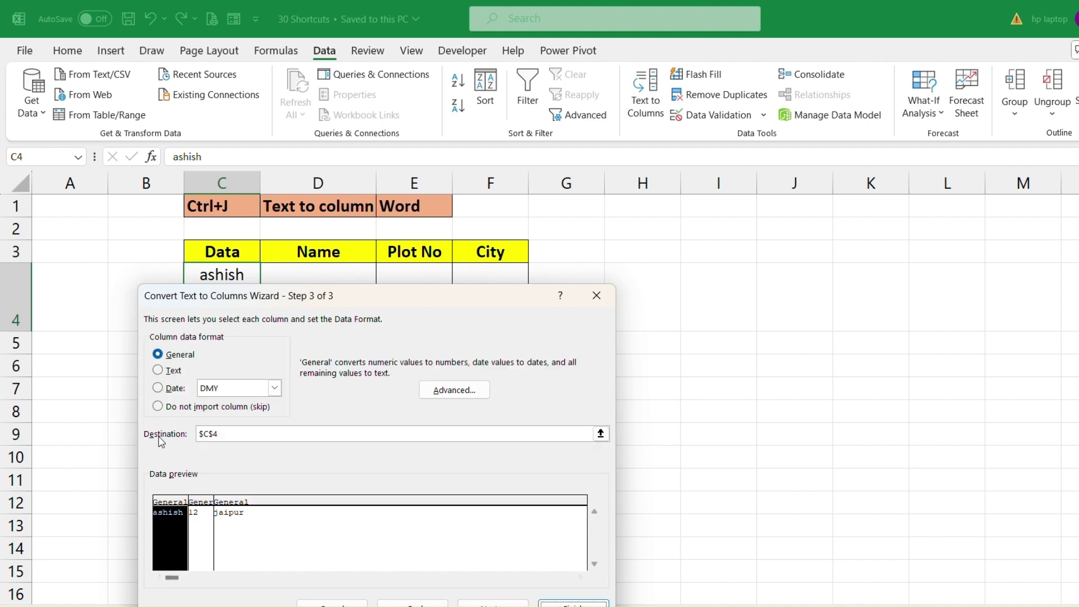
pyautogui.click(241, 436)
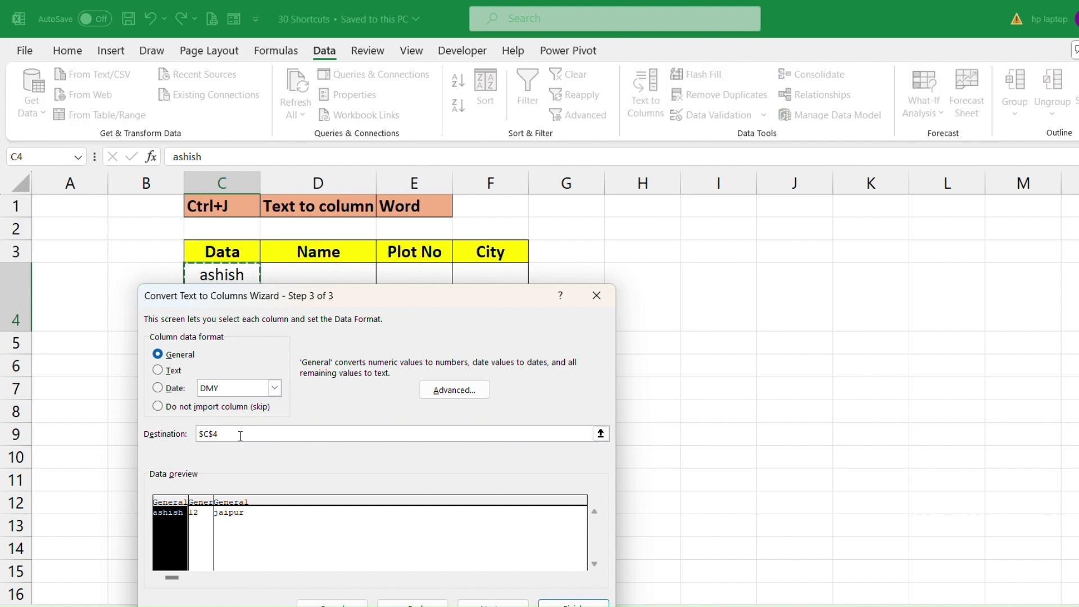
pyautogui.press('BackSpace')
pyautogui.press('BackSpace')
pyautogui.press('BackSpace')
pyautogui.moveTo(388, 306); pyautogui.dragTo(387, 337)
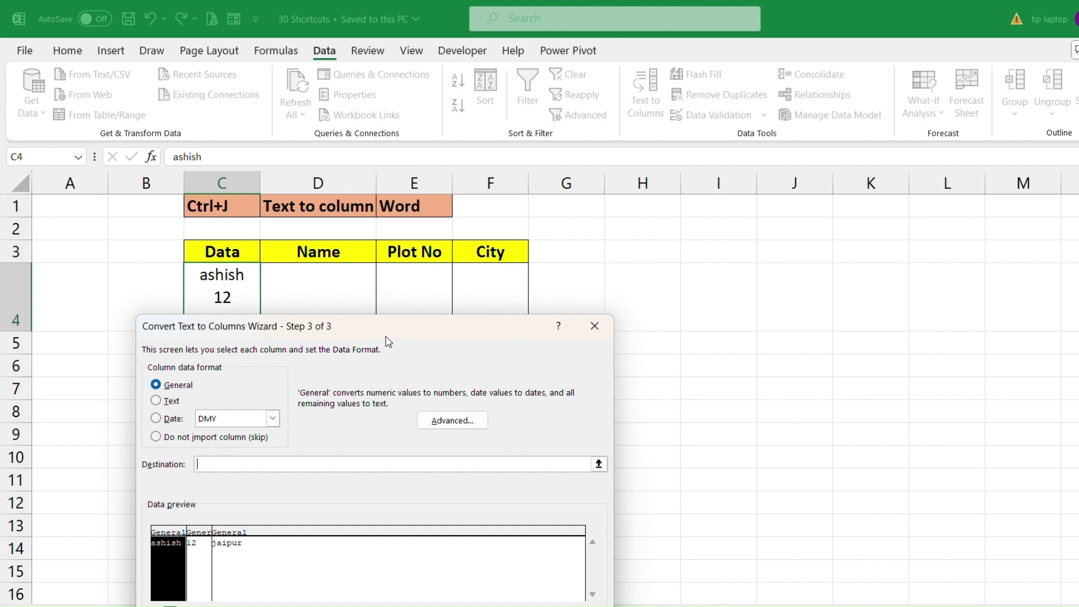
pyautogui.click(338, 304)
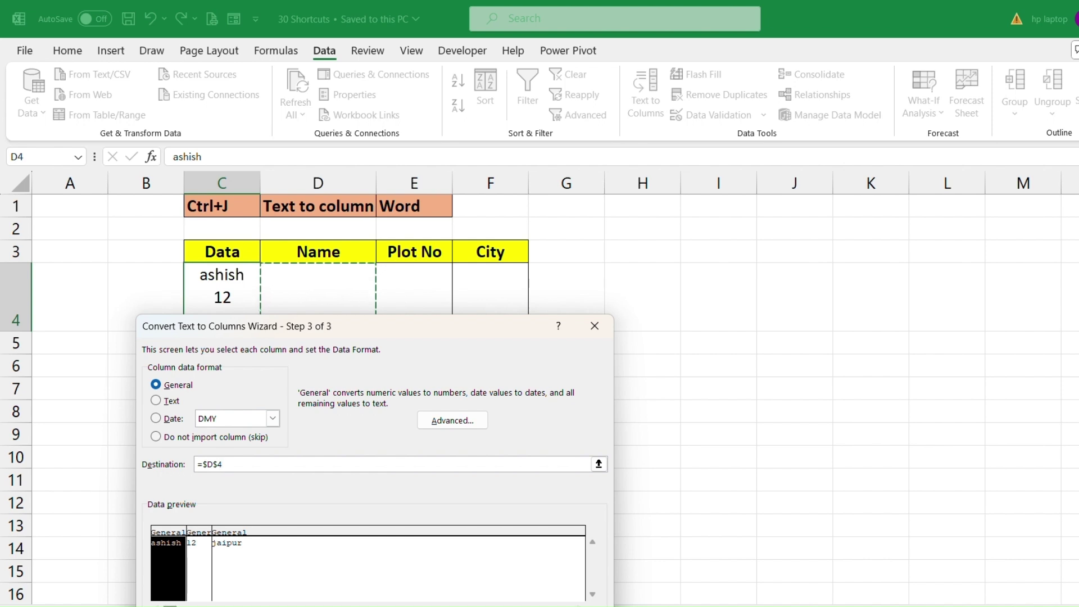
pyautogui.click(579, 606)
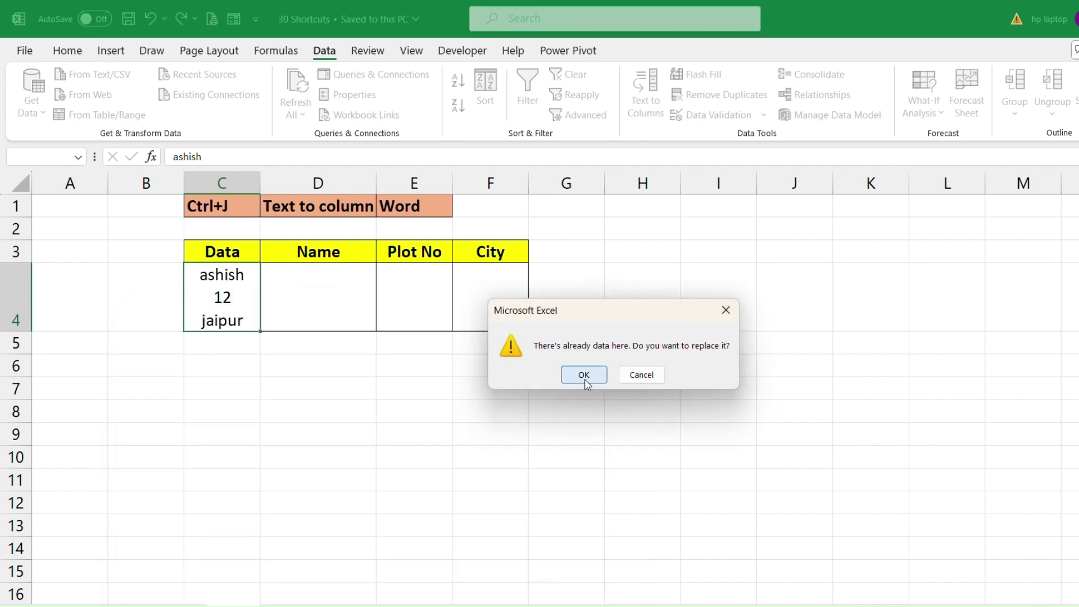
pyautogui.click(585, 375)
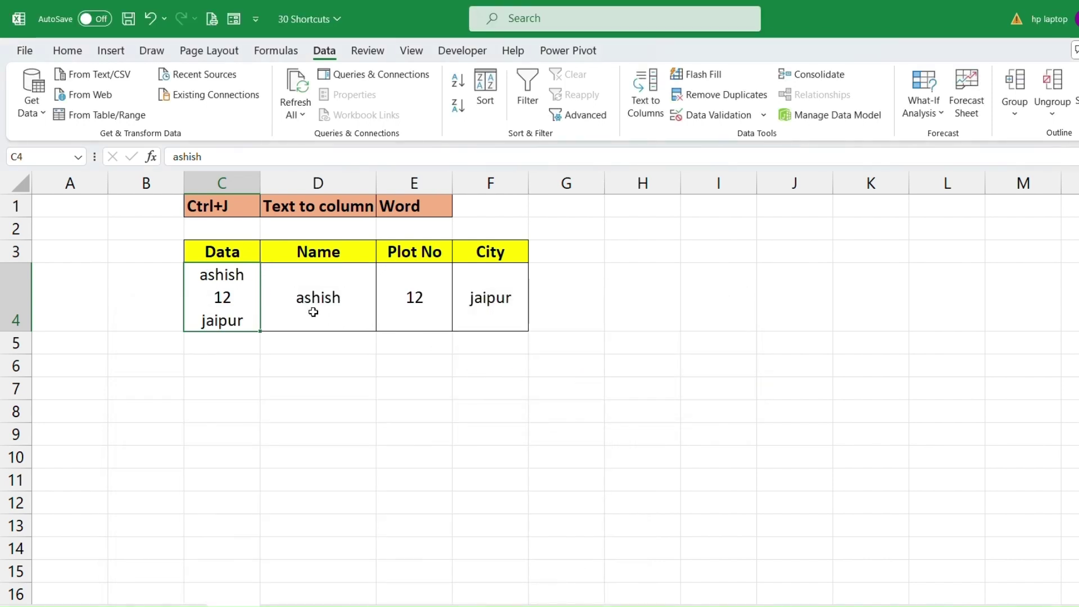
# Check the split results: the name in D4, 12 in E4, jaipur in F4.
pyautogui.click(368, 299)
pyautogui.click(394, 299)
pyautogui.click(509, 302)
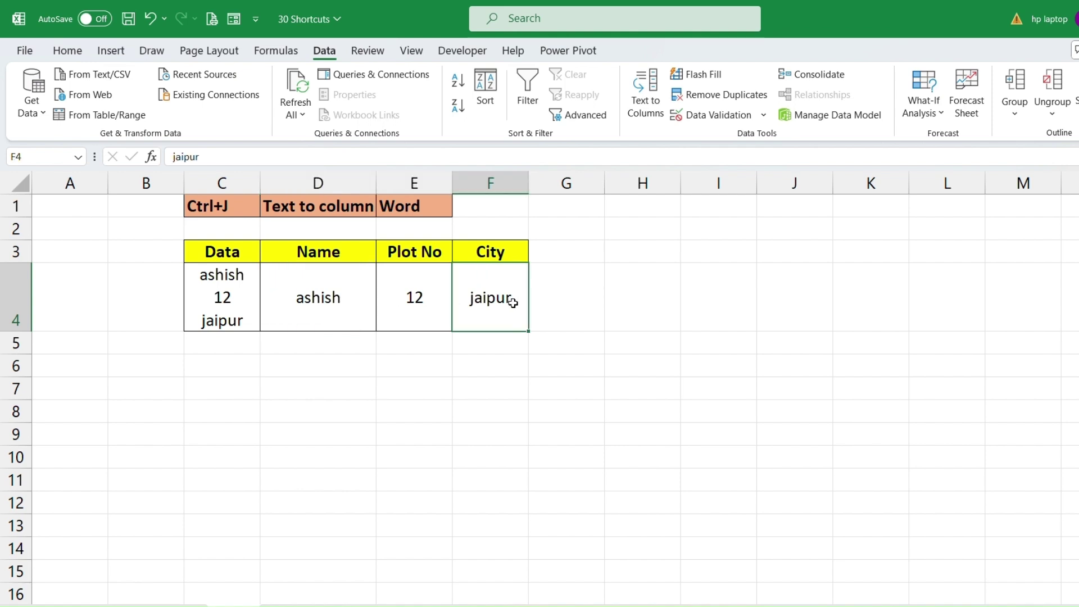
pyautogui.click(409, 296)
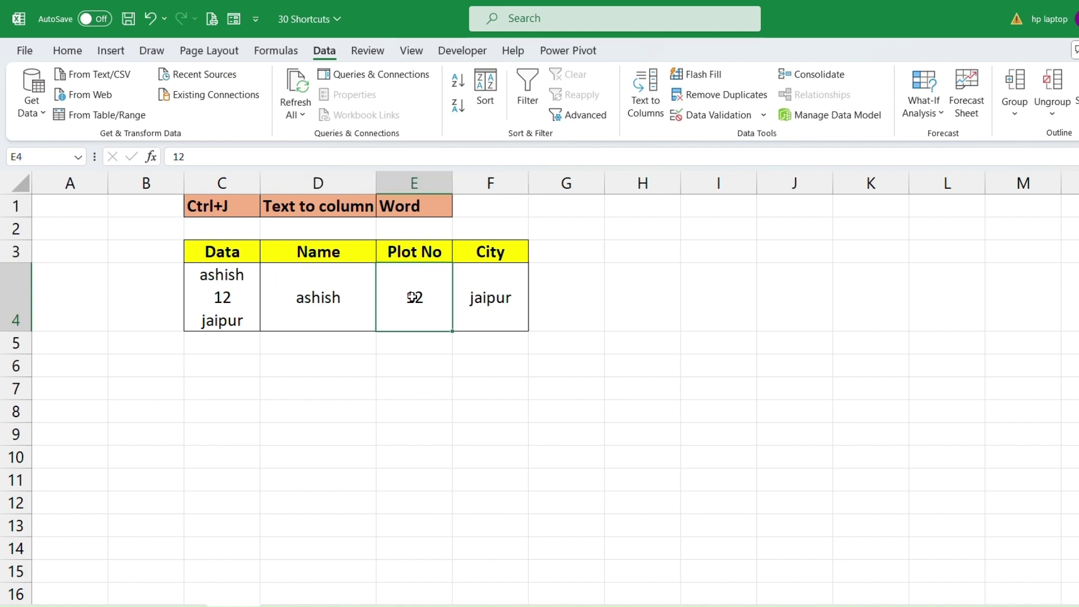
pyautogui.click(486, 298)
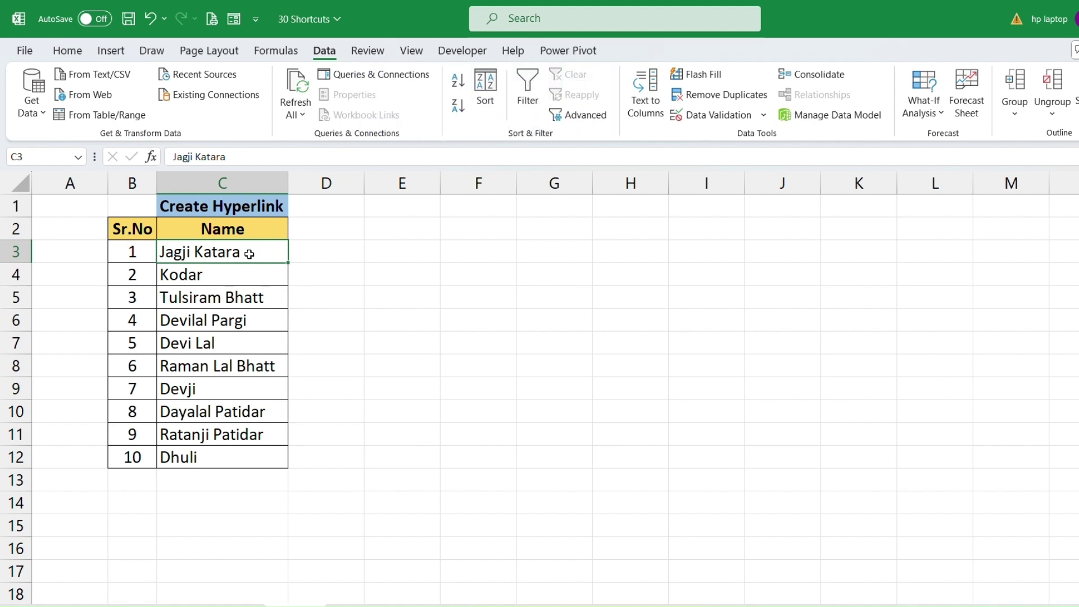
# Hyperlink the name in C3 to Candidates Details Ctrl+K.xlsx from the current folder.
pyautogui.click(239, 271)
pyautogui.click(228, 252)
pyautogui.hotkey('ctrl', 'k')
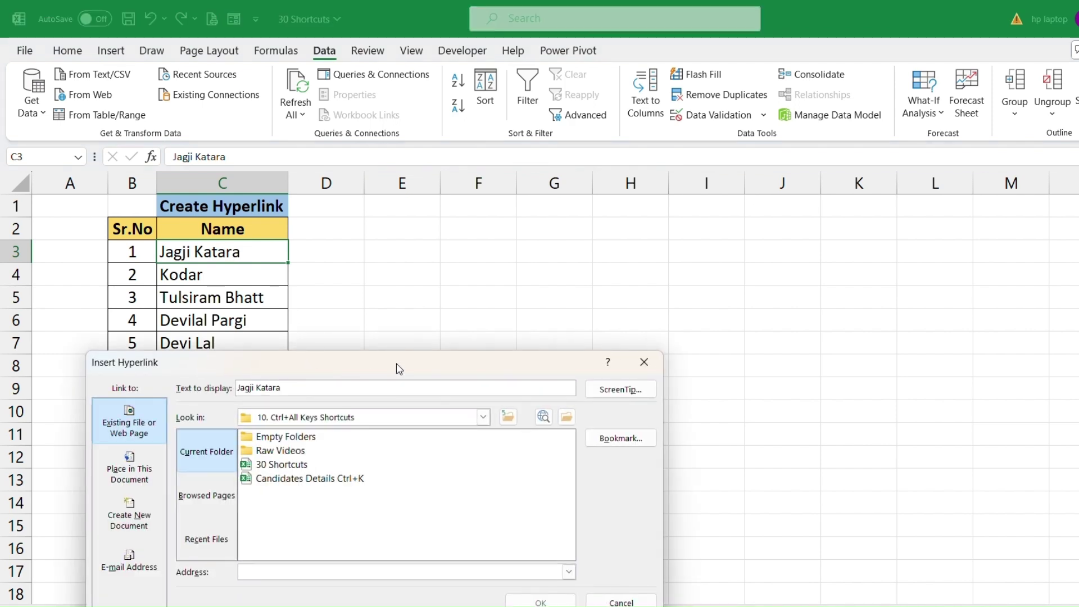
pyautogui.moveTo(400, 370); pyautogui.dragTo(382, 317)
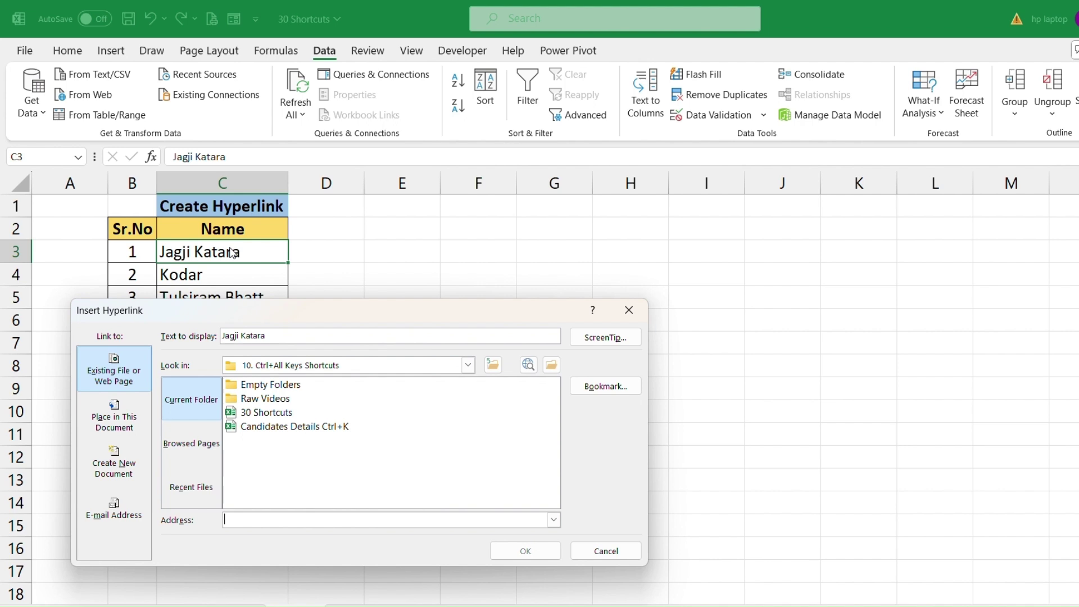
pyautogui.click(200, 412)
pyautogui.click(302, 429)
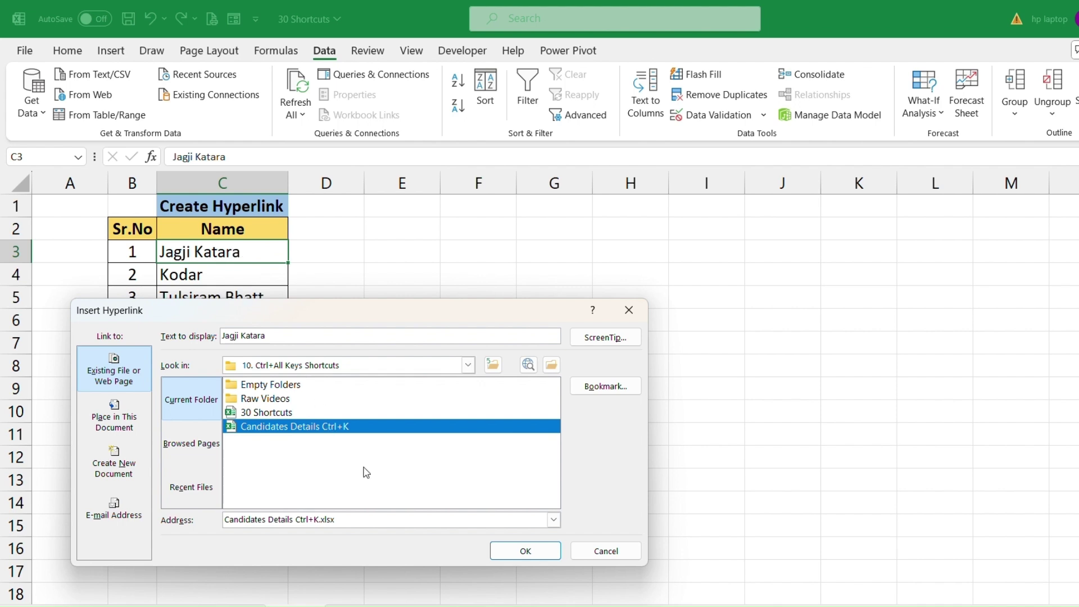
pyautogui.click(529, 554)
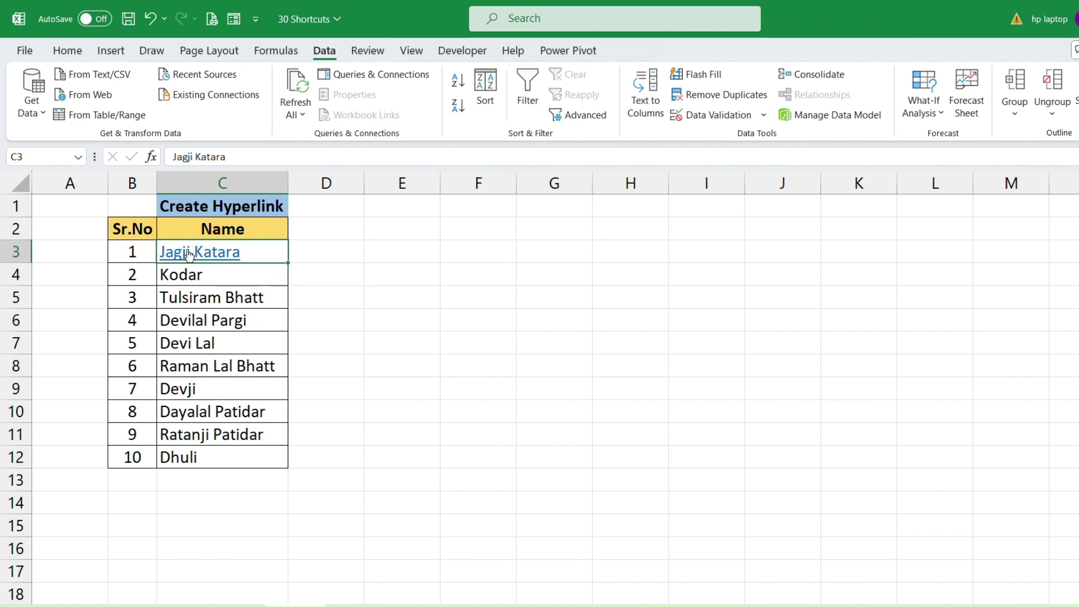
# Follow the C3 link to the candidates workbook, then remove that hyperlink from C3.
pyautogui.click(208, 254)
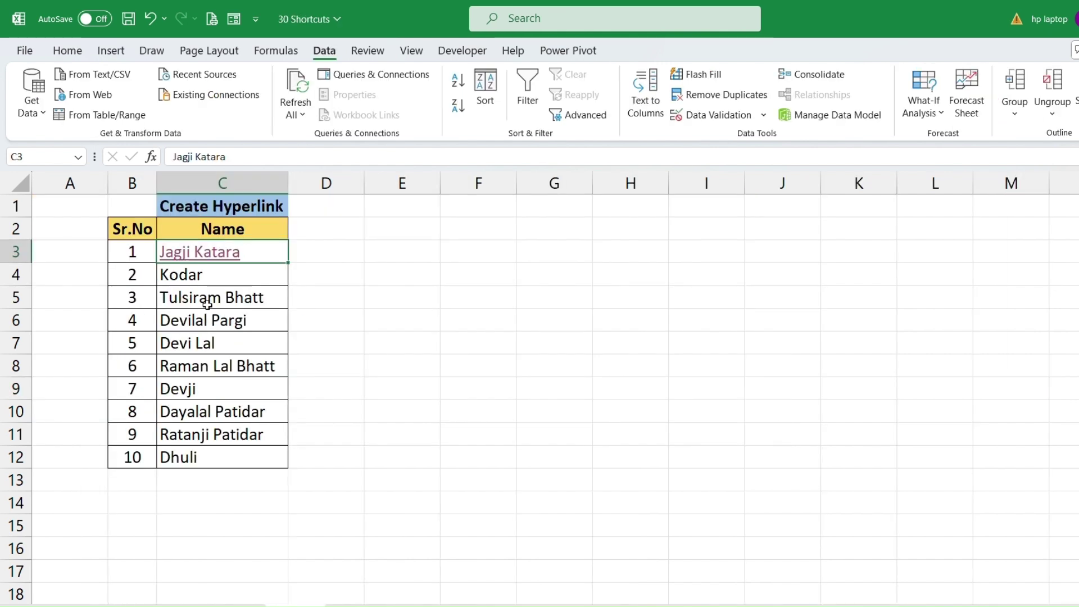
pyautogui.click(206, 296)
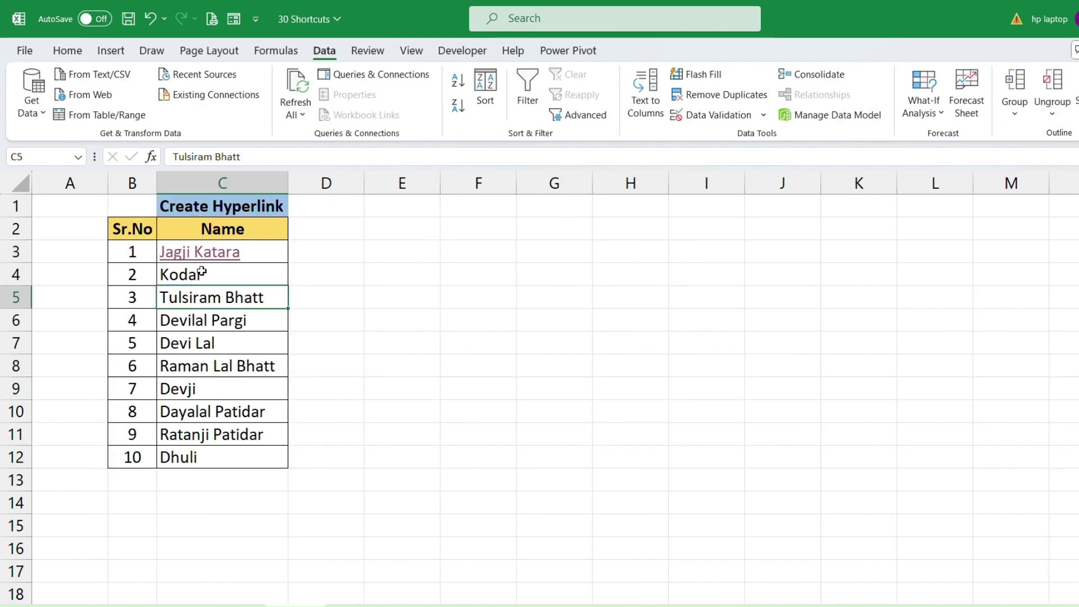
pyautogui.click(279, 253)
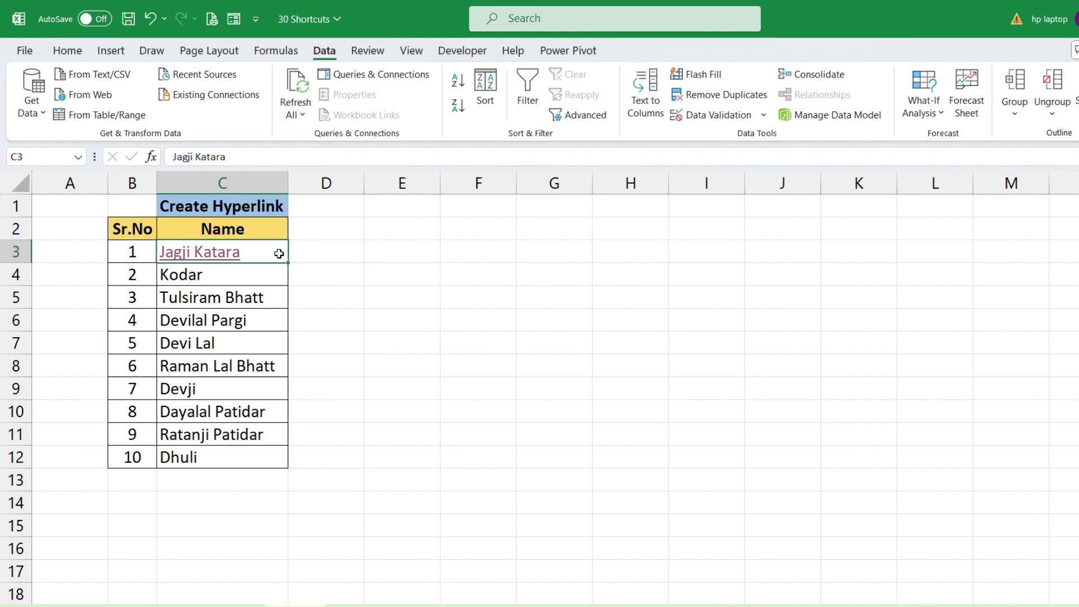
pyautogui.click(241, 288)
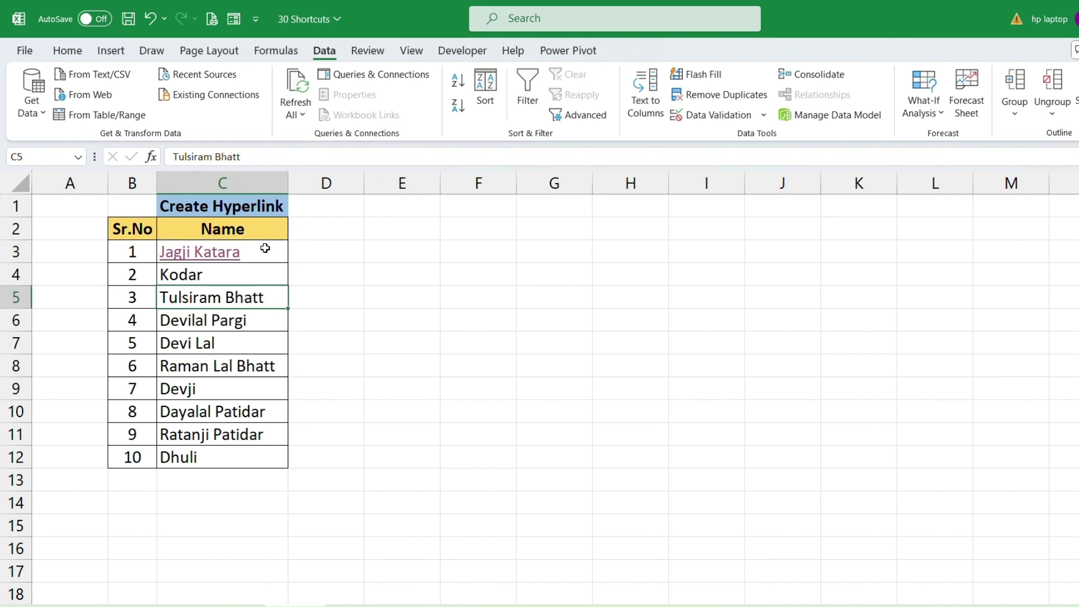
pyautogui.click(268, 252)
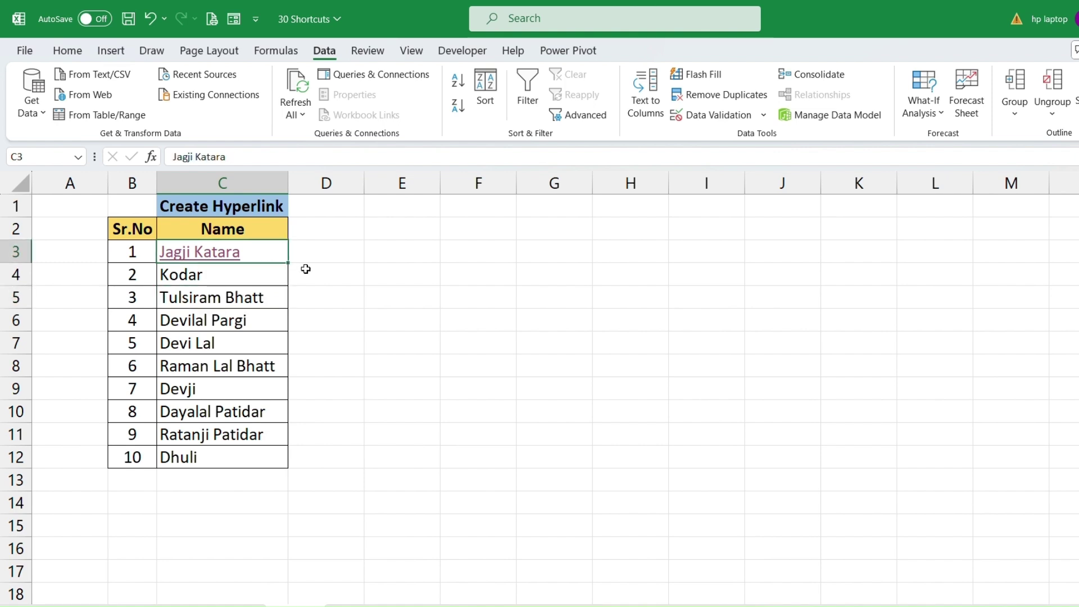
pyautogui.hotkey('ctrl', 'k')
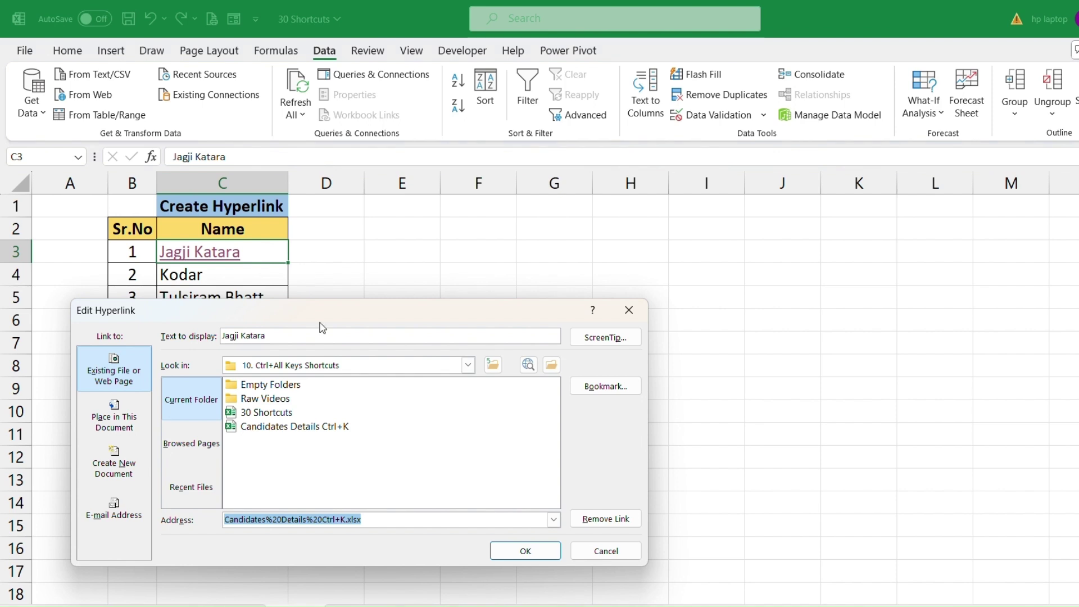
pyautogui.click(608, 527)
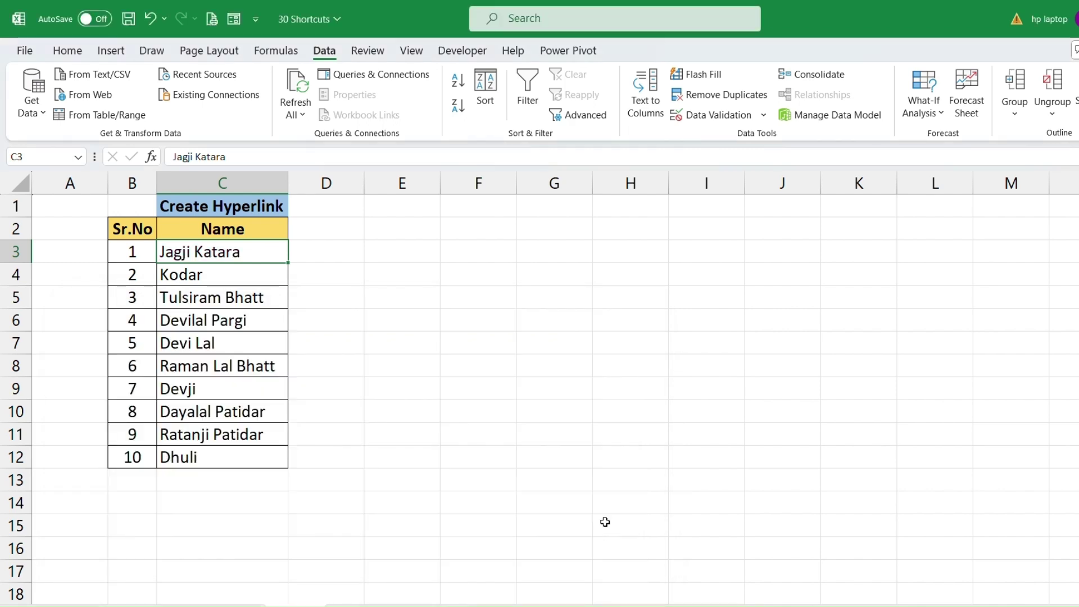
# Turn the Number and Formula range B2:C15 into a table with headers using Ctrl+L.
pyautogui.click(255, 289)
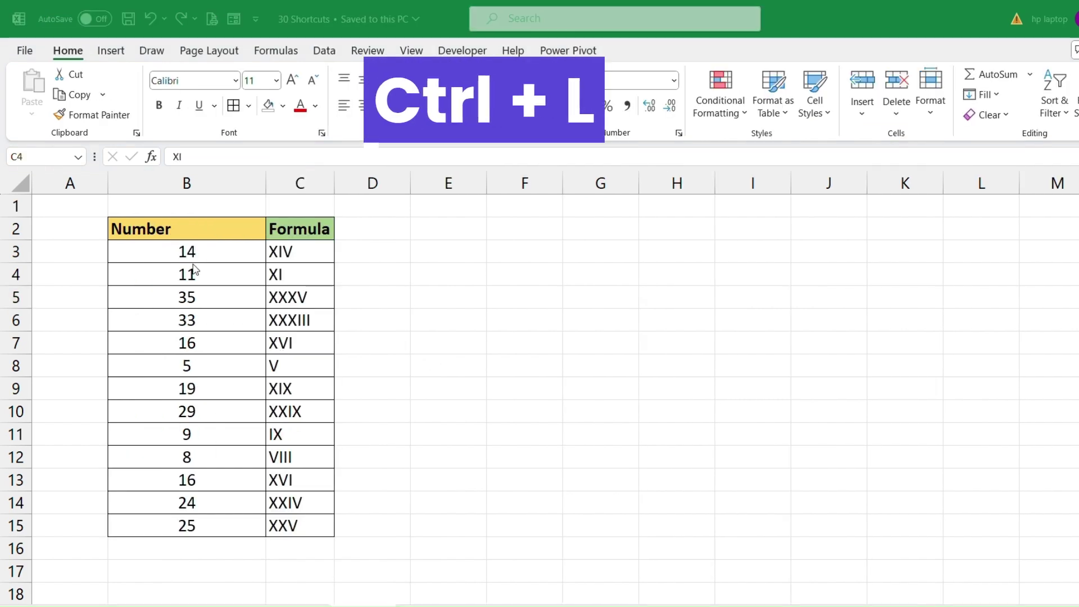
pyautogui.click(173, 248)
pyautogui.moveTo(163, 231); pyautogui.dragTo(298, 520)
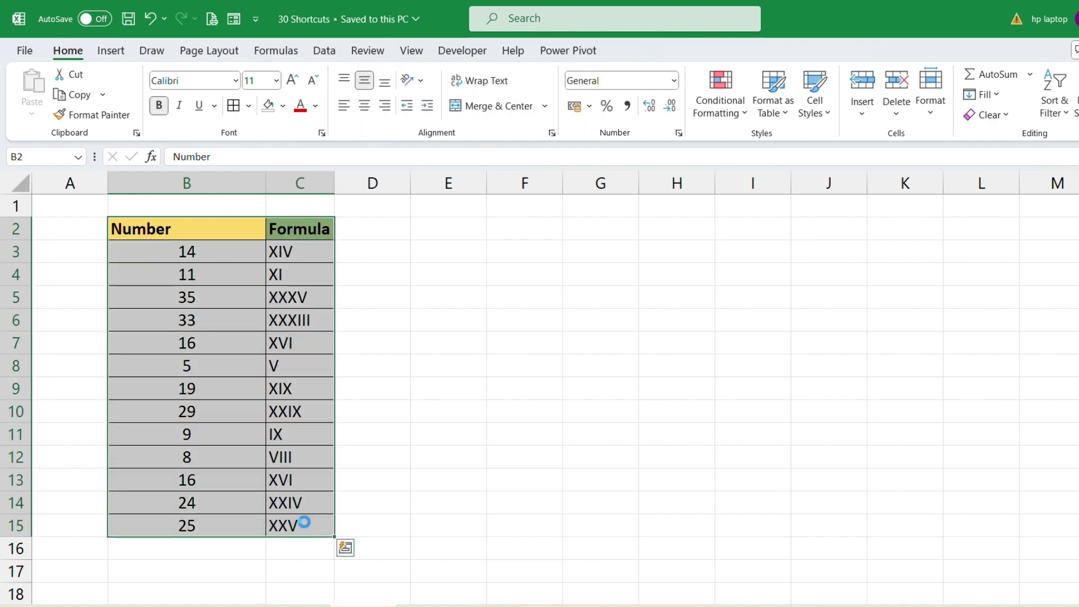
pyautogui.hotkey('ctrl', 'l')
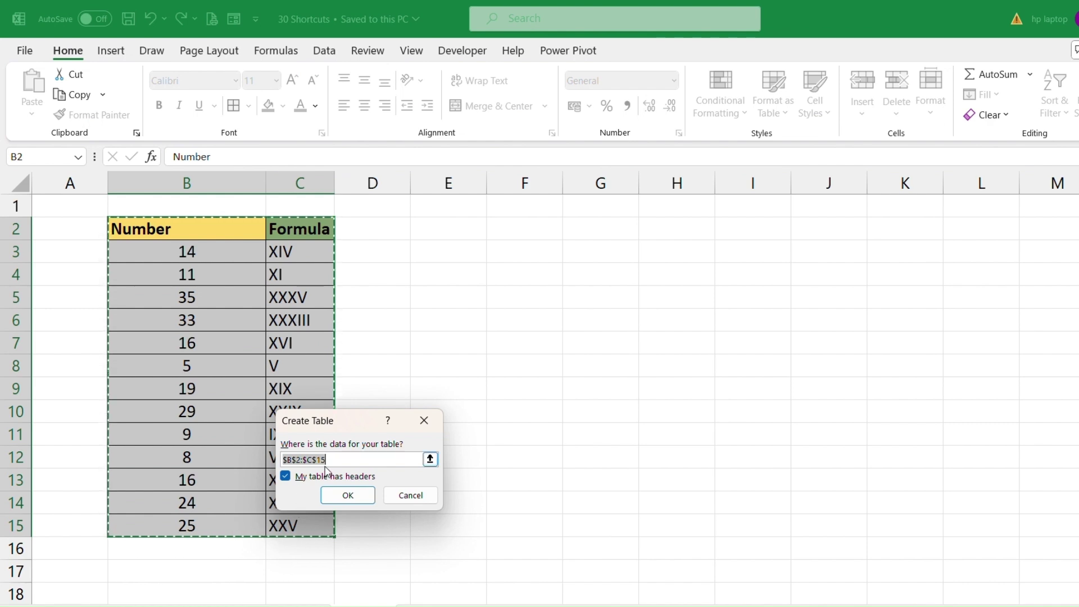
pyautogui.moveTo(361, 423); pyautogui.dragTo(427, 258)
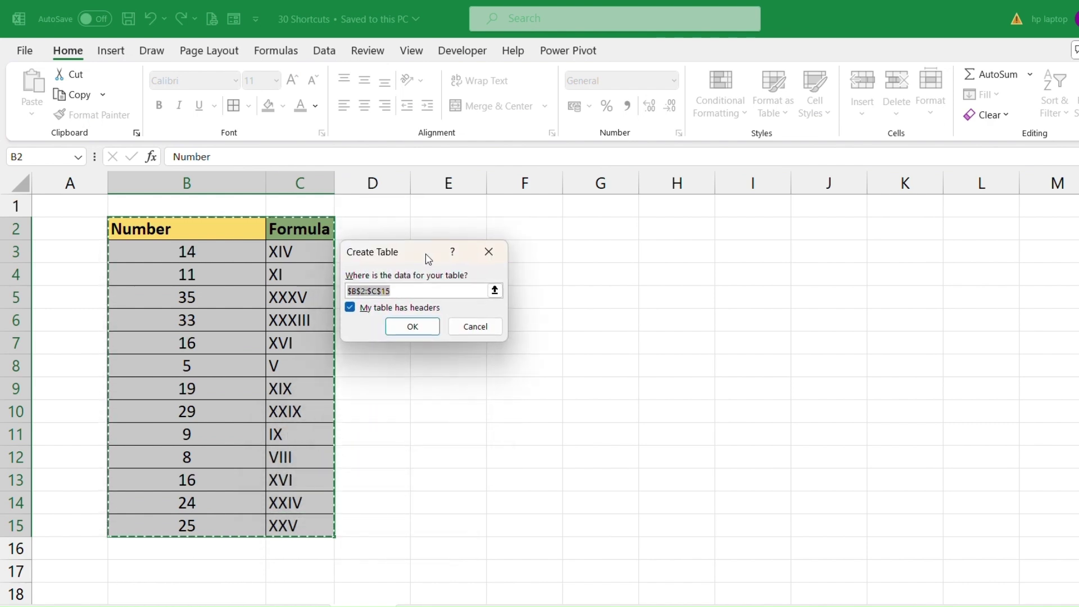
pyautogui.click(414, 327)
pyautogui.click(316, 270)
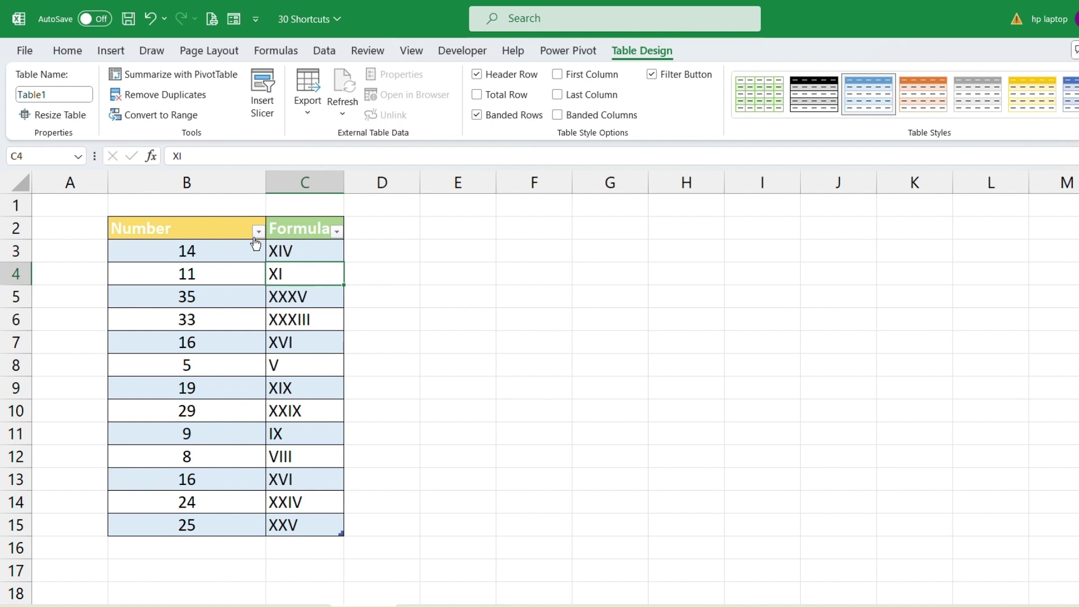
# Open the Number column's filter menu and cancel it without changes.
pyautogui.click(258, 232)
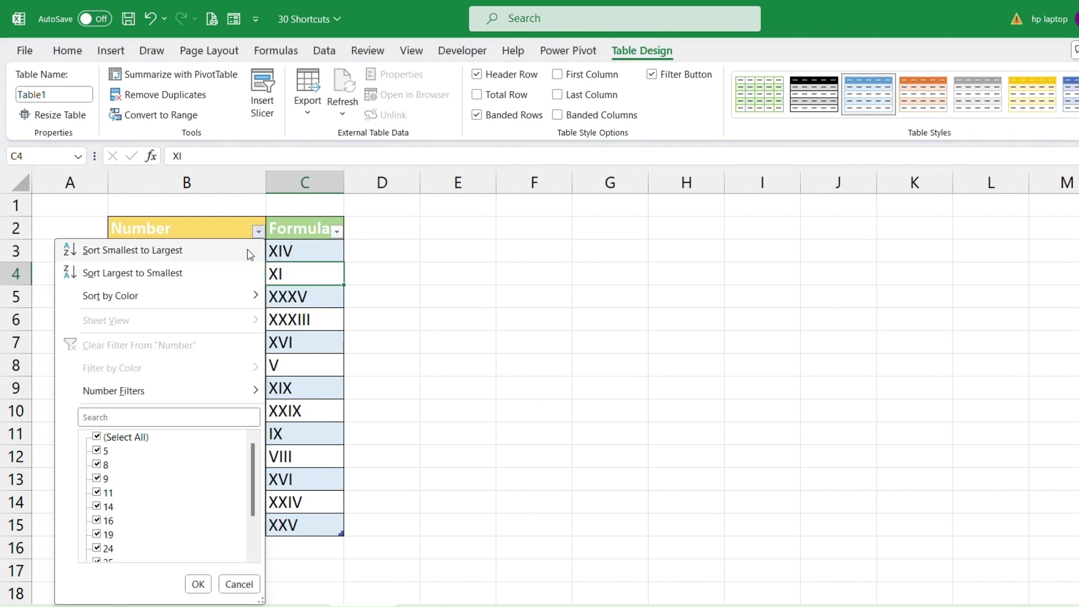
pyautogui.scroll(-2, 183, 511)
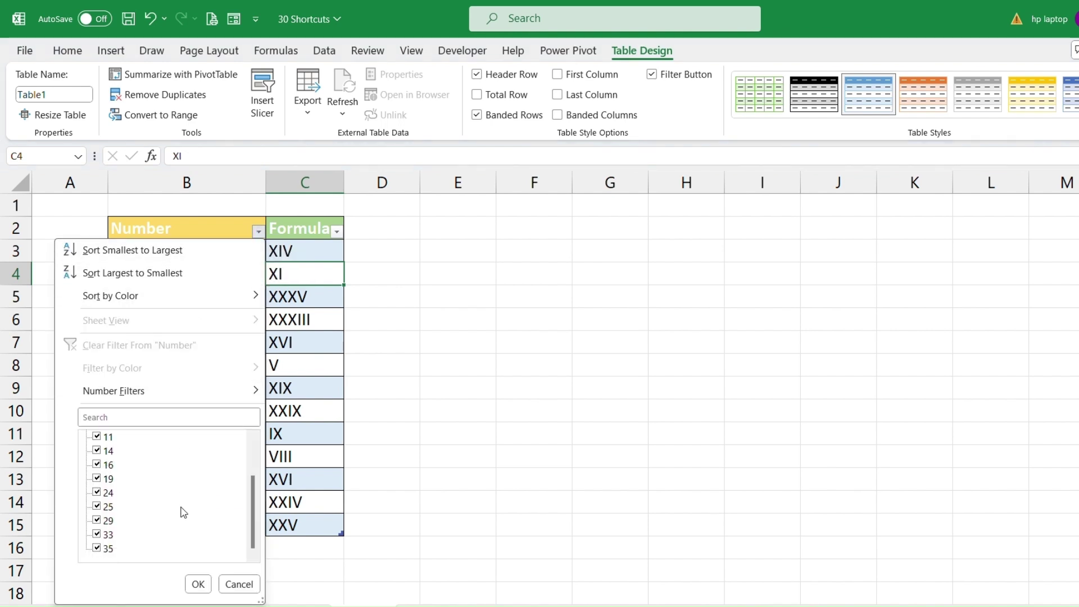
pyautogui.scroll(2, 184, 513)
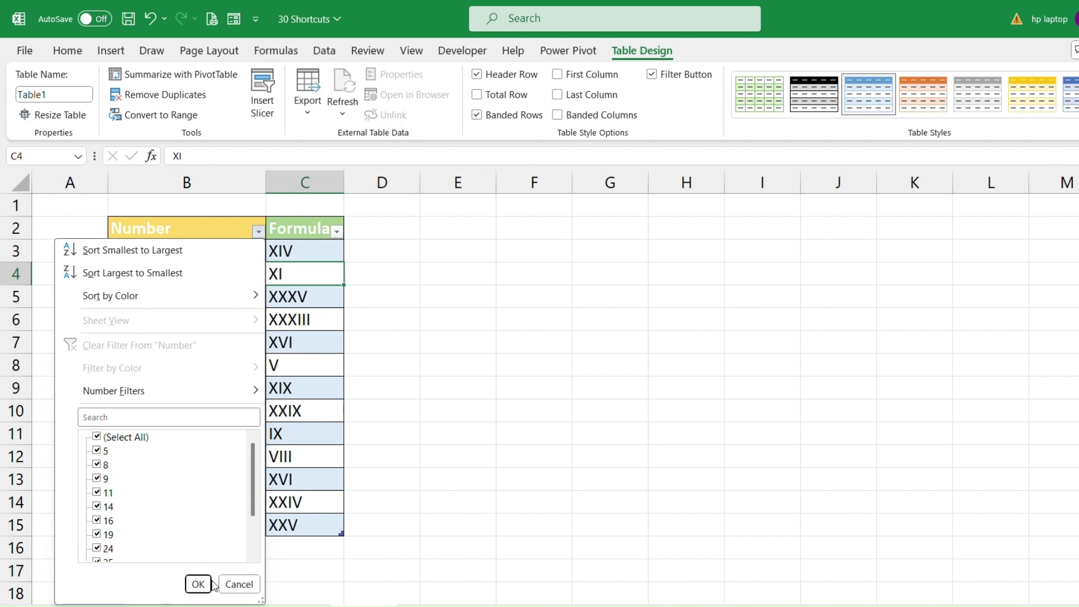
pyautogui.click(239, 584)
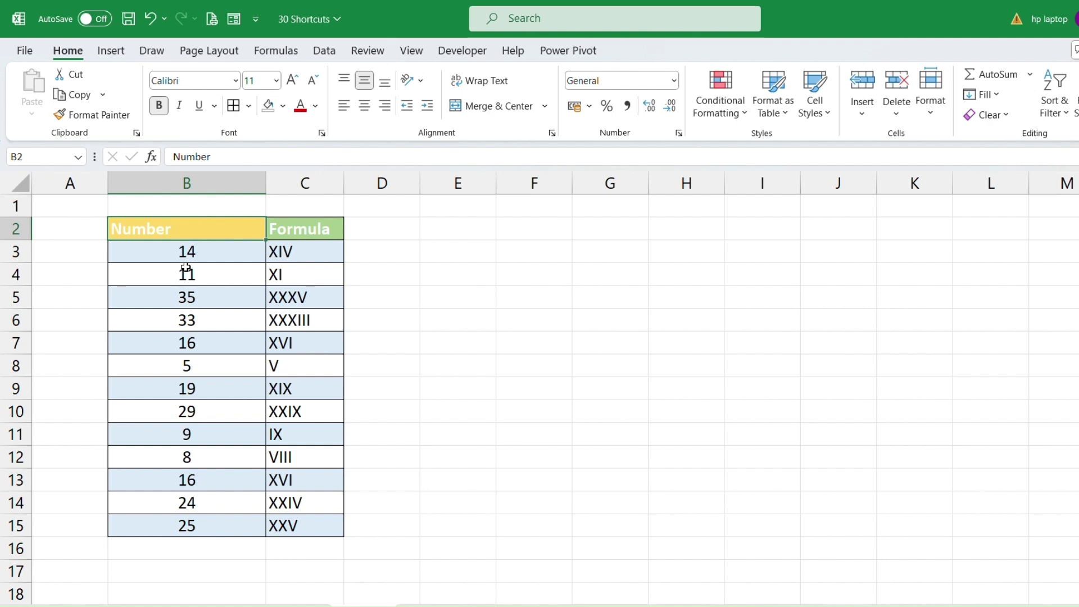
pyautogui.click(186, 268)
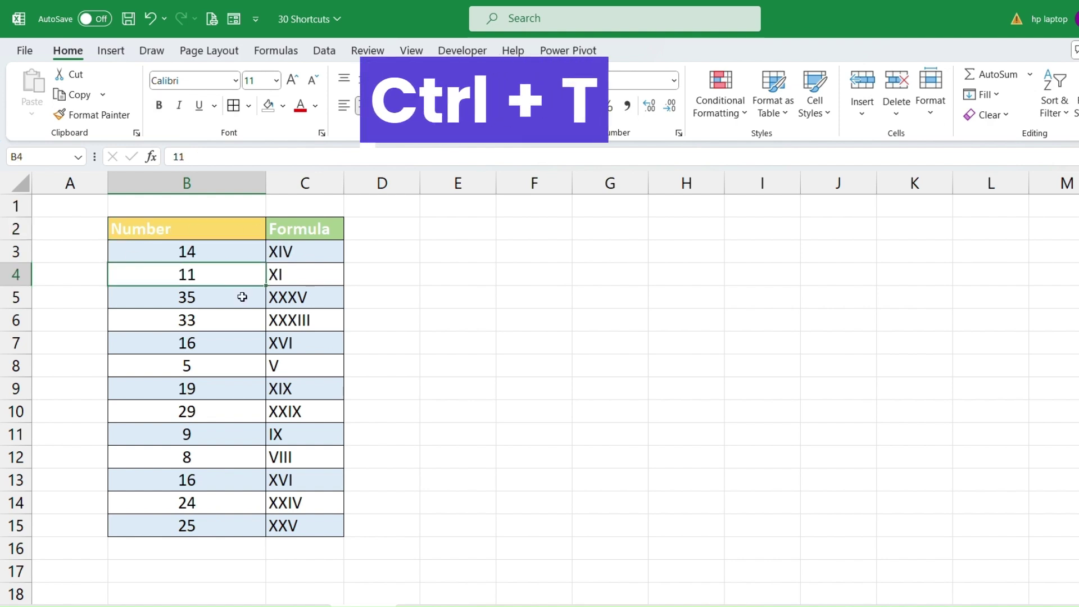
# Recreate the table from B2:C15 with Ctrl+T.
pyautogui.hotkey('ctrl', 't')
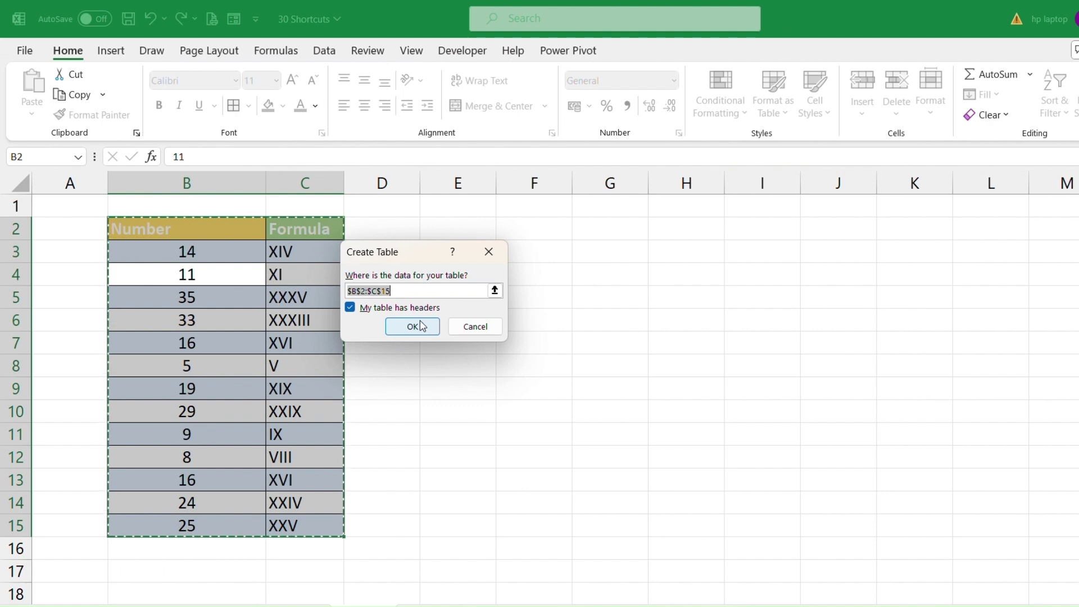
pyautogui.click(423, 329)
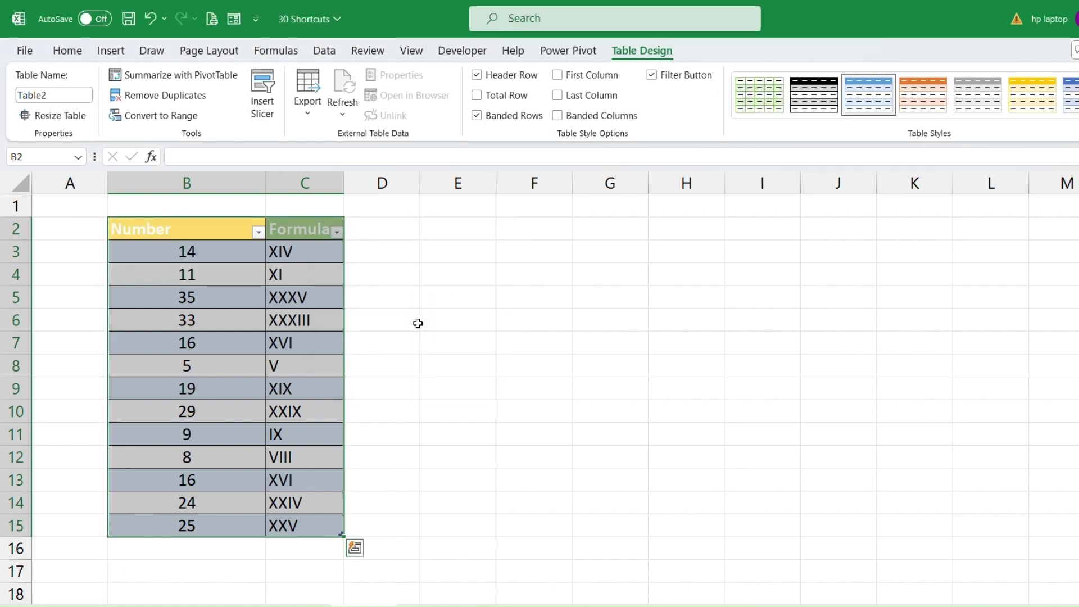
pyautogui.click(215, 318)
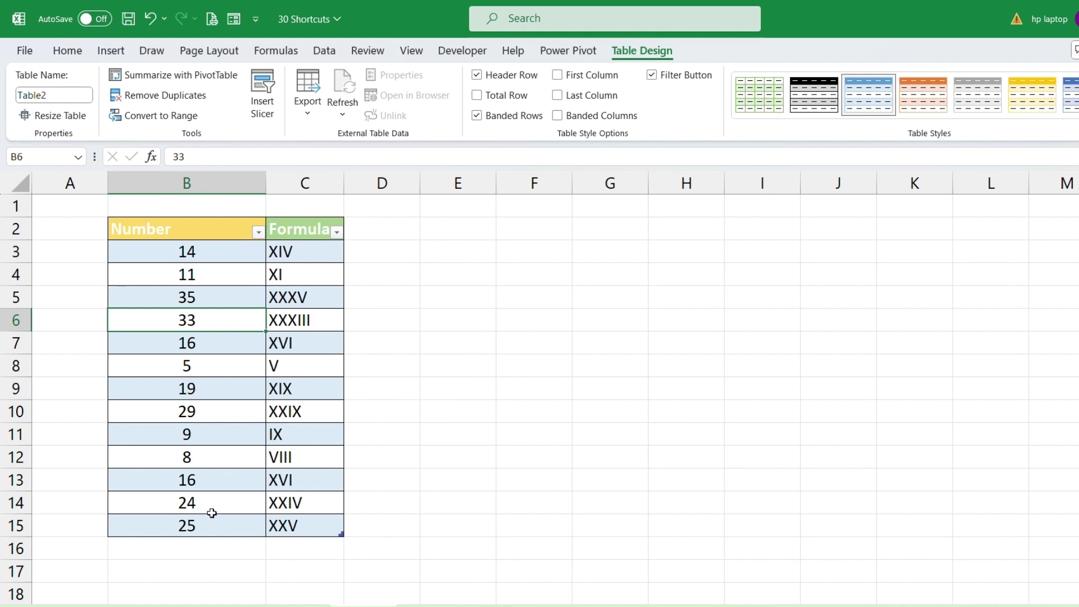
pyautogui.click(225, 371)
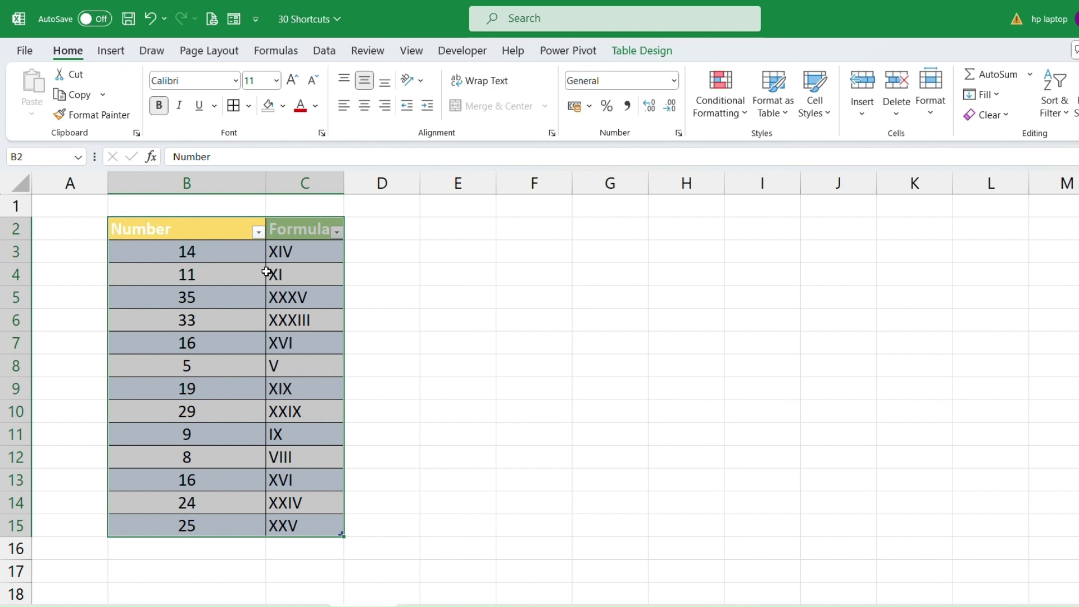
pyautogui.click(208, 316)
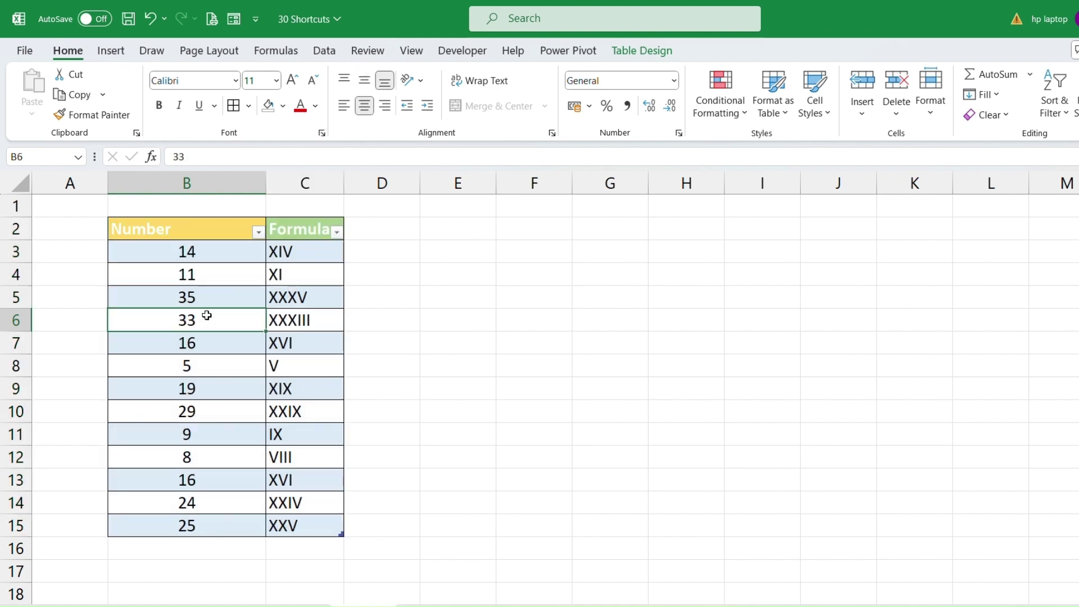
pyautogui.click(206, 301)
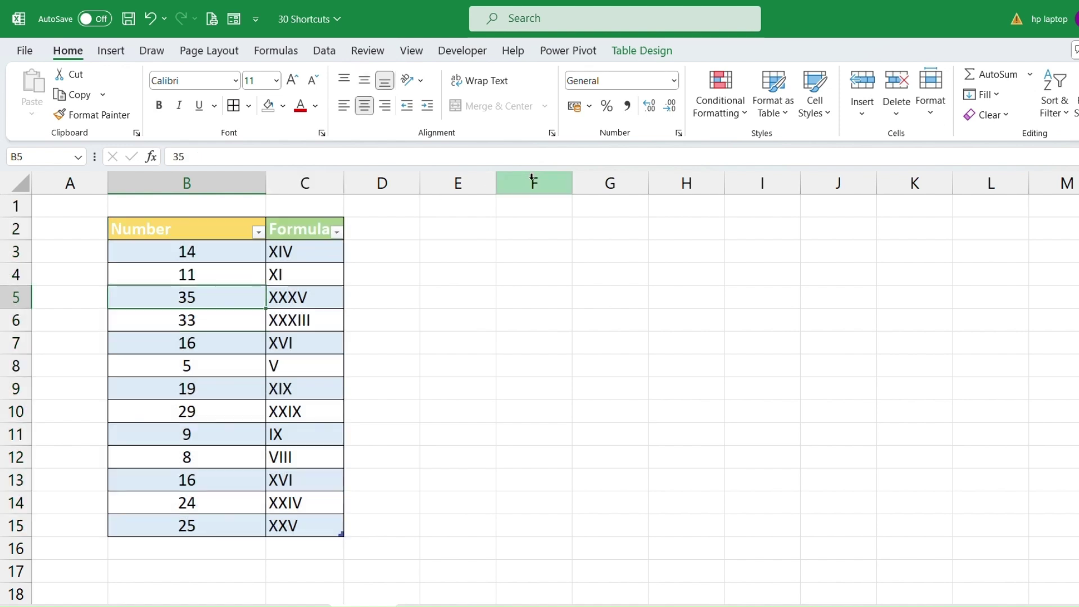
# Convert the table back to a normal range, then select B2:C14.
pyautogui.click(642, 51)
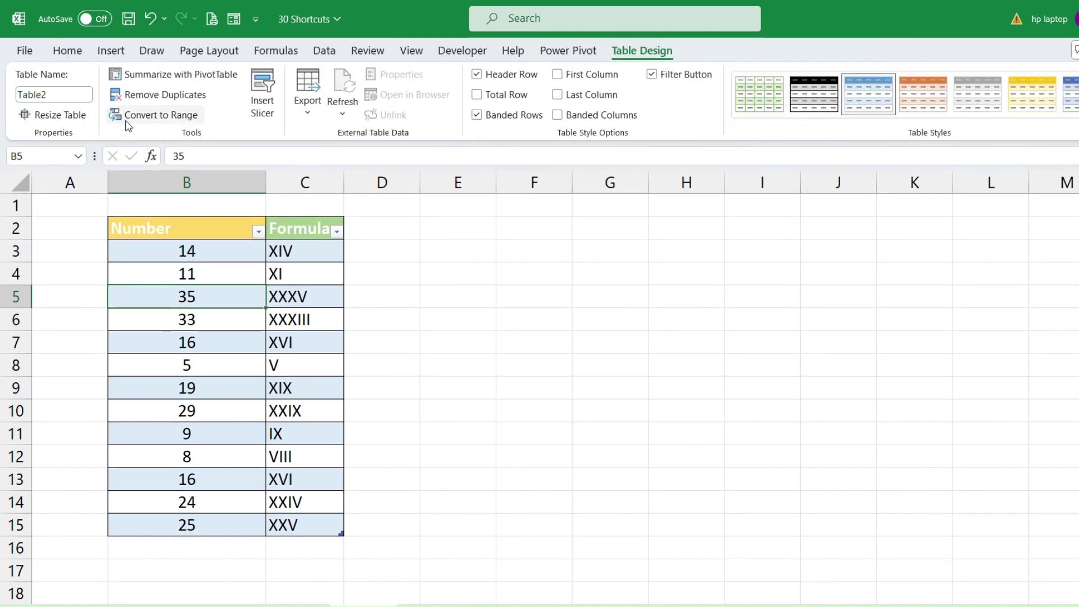
pyautogui.click(148, 119)
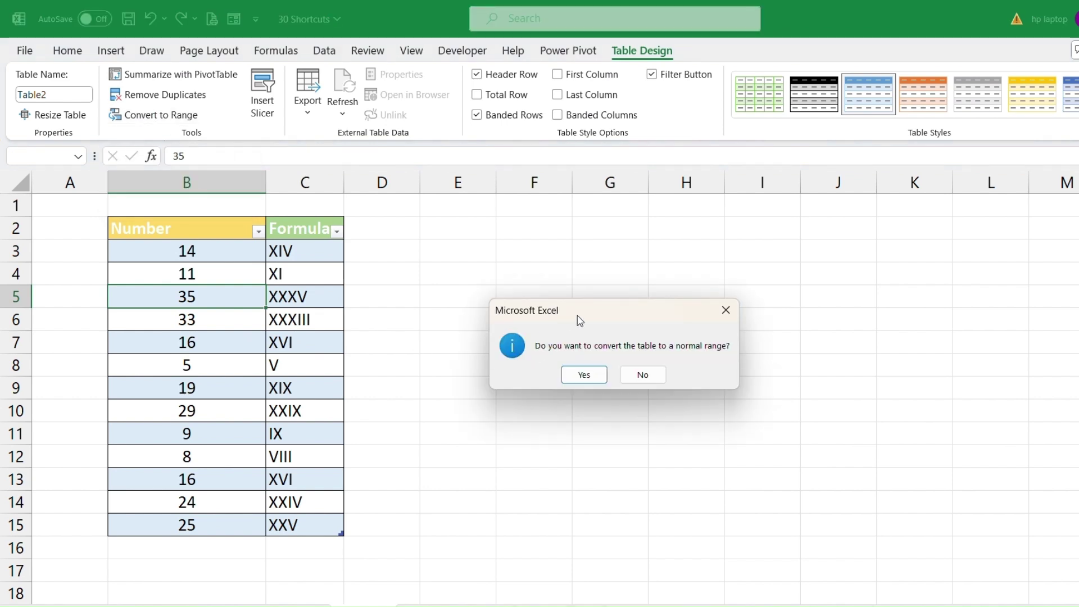
pyautogui.moveTo(595, 320); pyautogui.dragTo(480, 249)
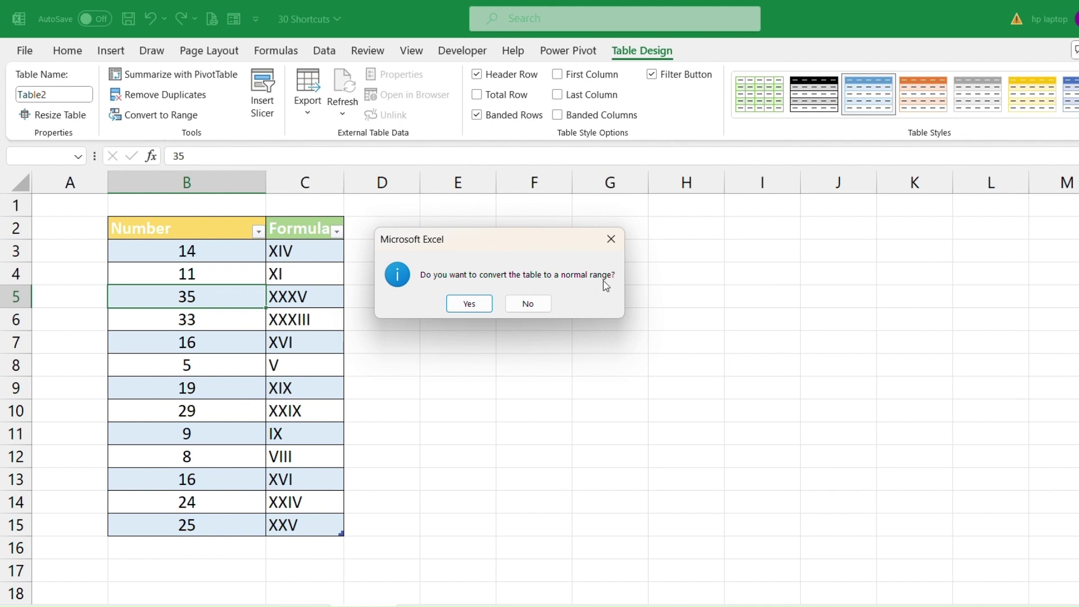
pyautogui.click(465, 309)
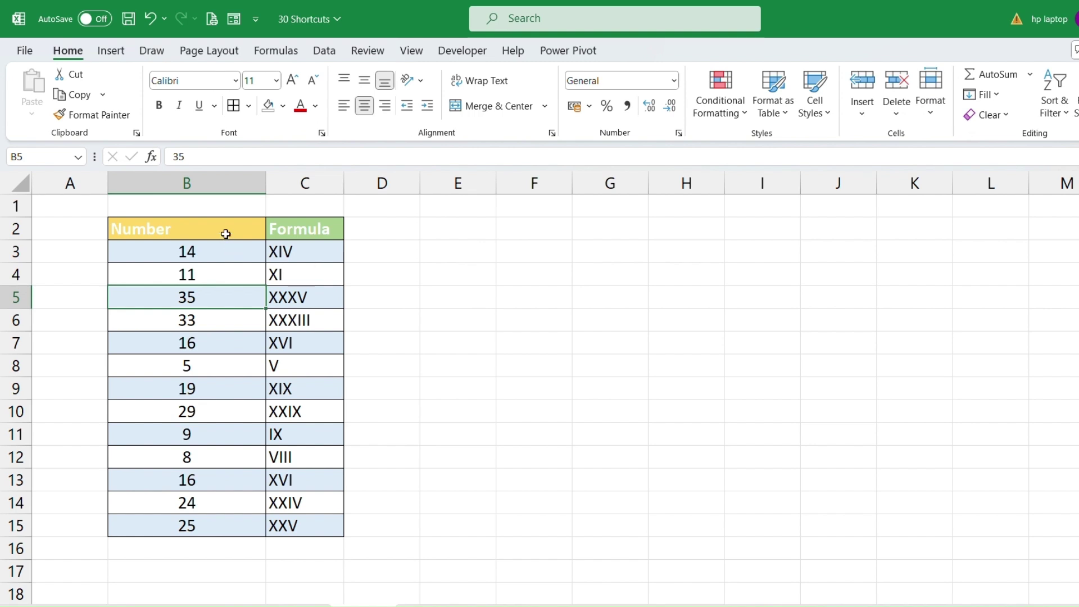
pyautogui.click(248, 234)
pyautogui.moveTo(248, 234); pyautogui.dragTo(273, 529)
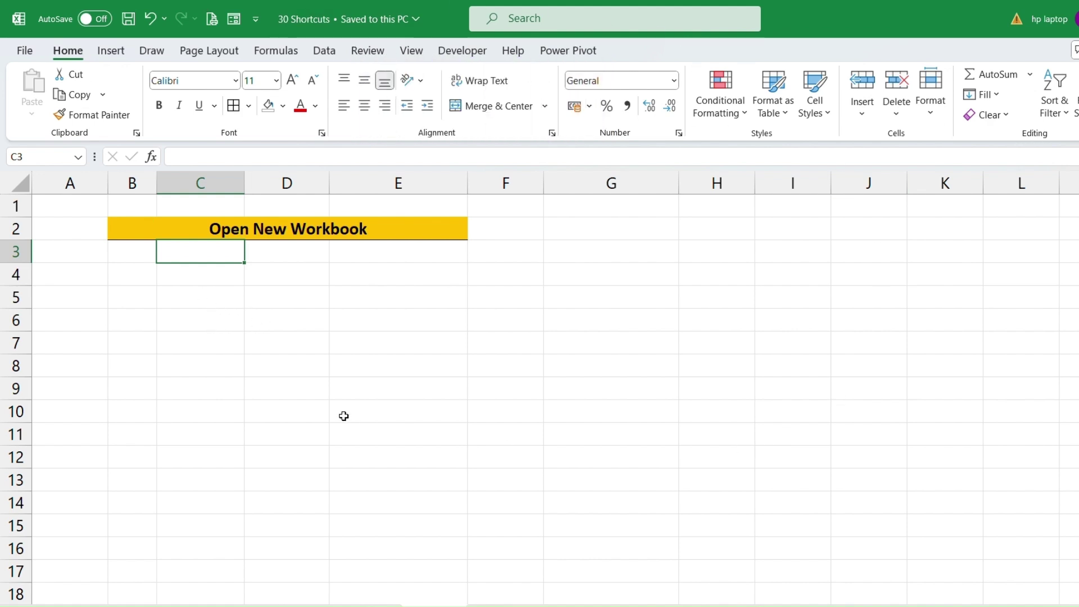
# Create the new blank workbook Book1 with Ctrl+N and select a block of its cells.
pyautogui.click(232, 283)
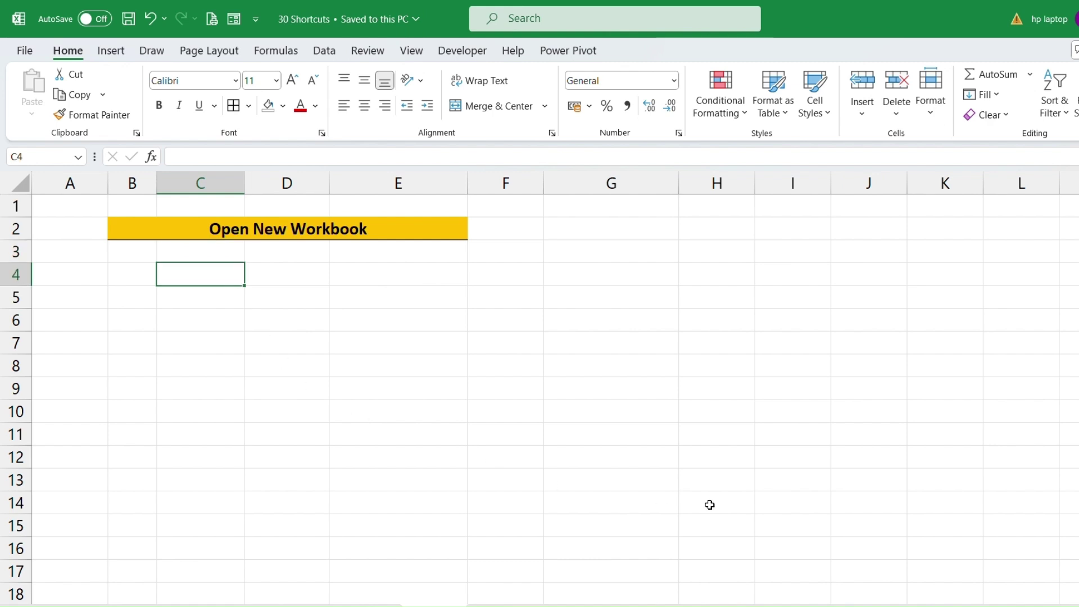
pyautogui.hotkey('ctrl', 'n')
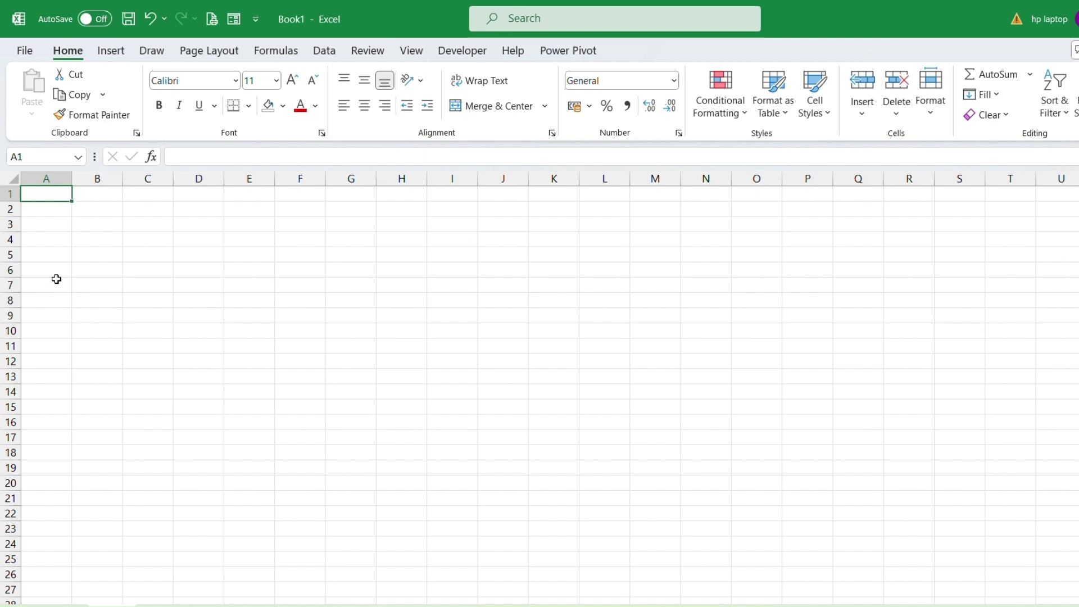
pyautogui.moveTo(84, 204); pyautogui.dragTo(603, 513)
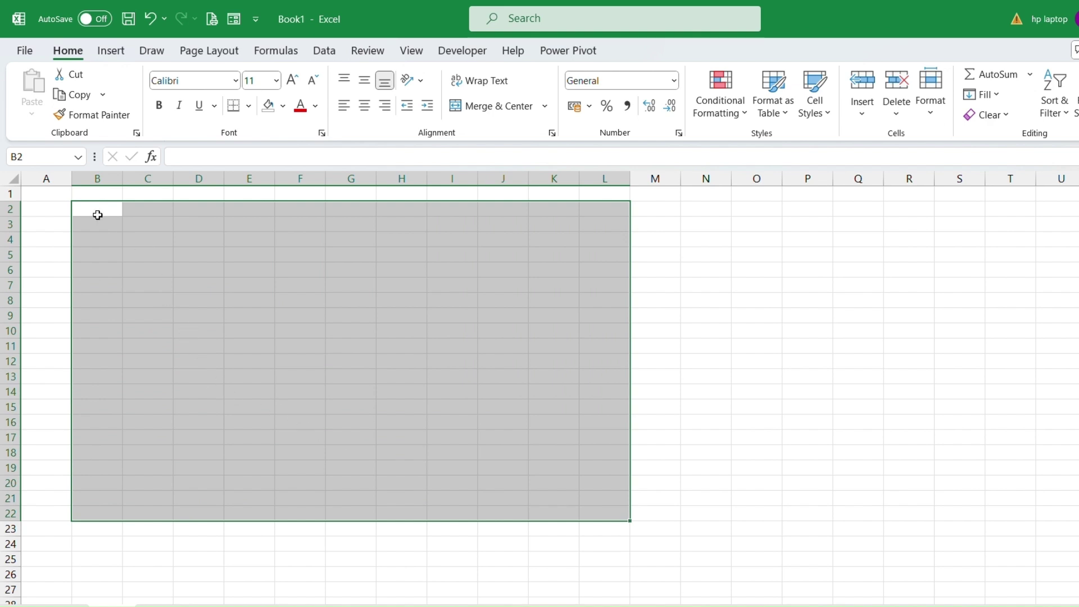
pyautogui.moveTo(96, 212); pyautogui.dragTo(491, 525)
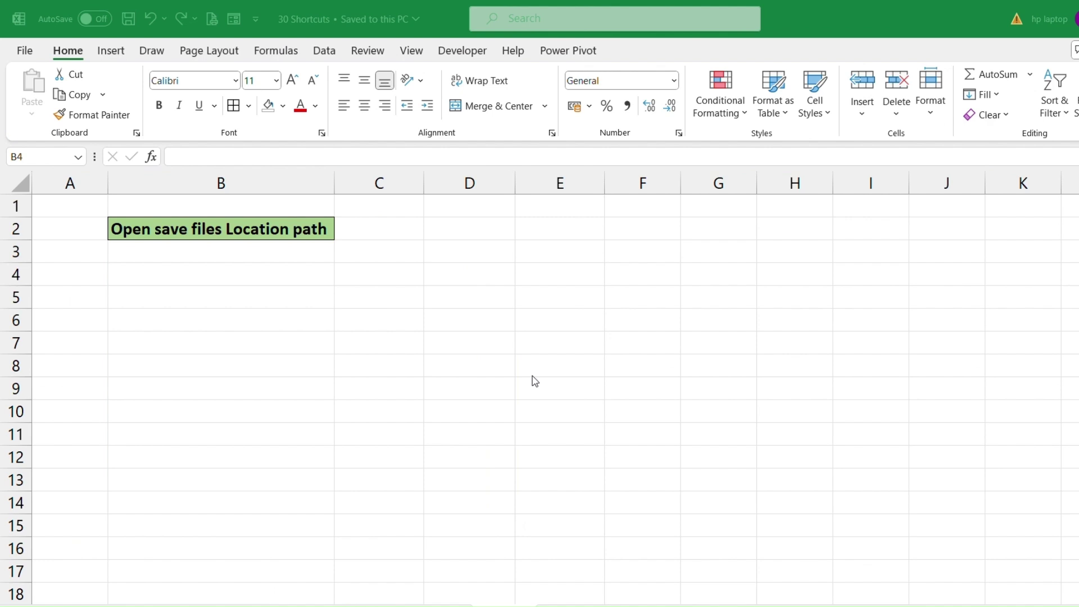
# View the recent workbooks on the Open page, then dismiss it back to the sheet.
pyautogui.click(237, 273)
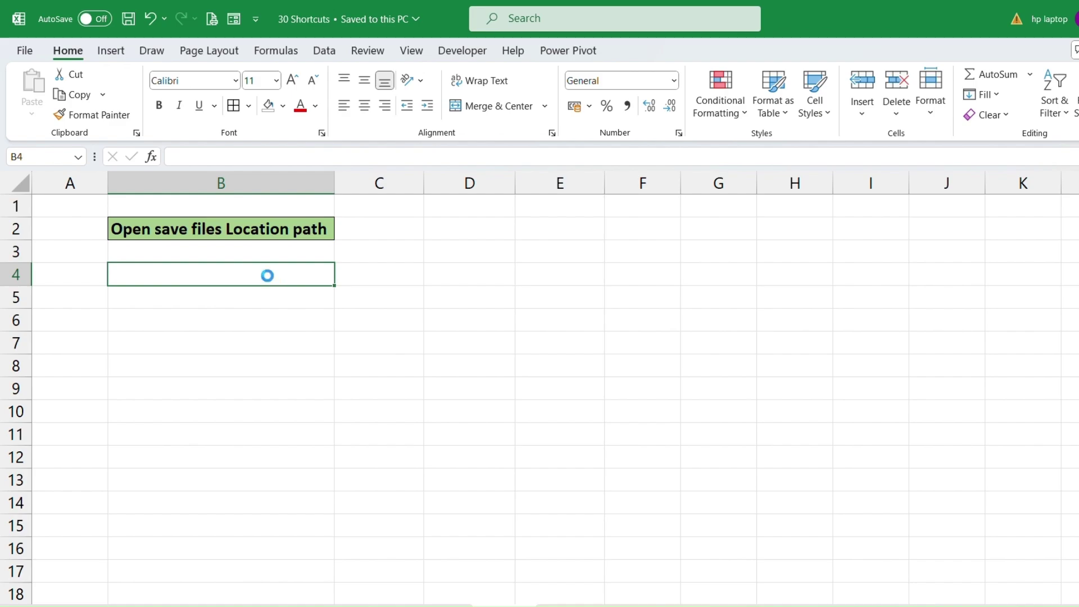
pyautogui.hotkey('ctrl', 'o')
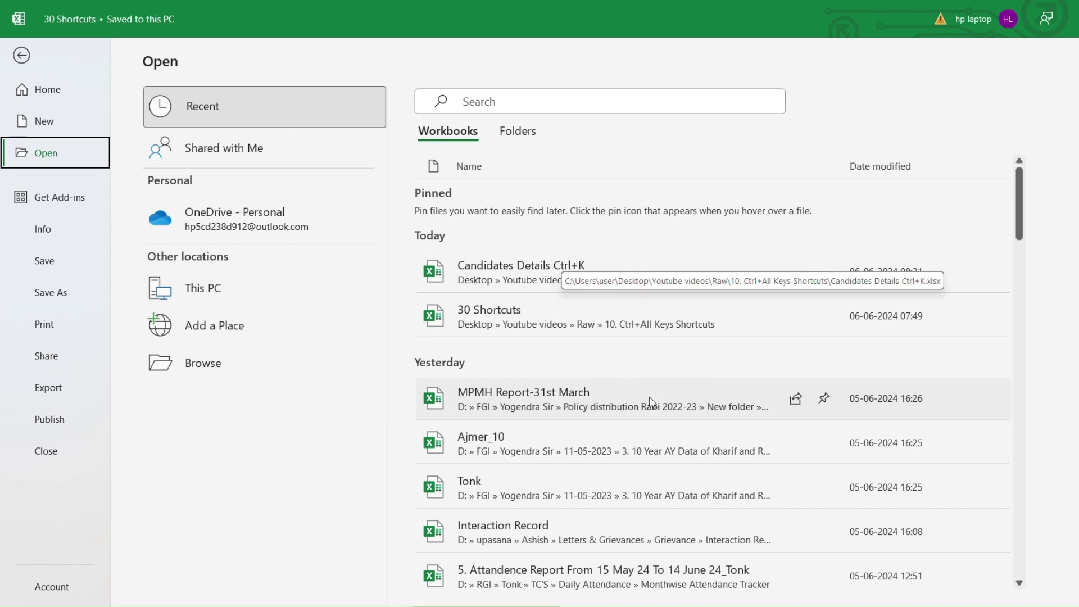
pyautogui.press('Escape')
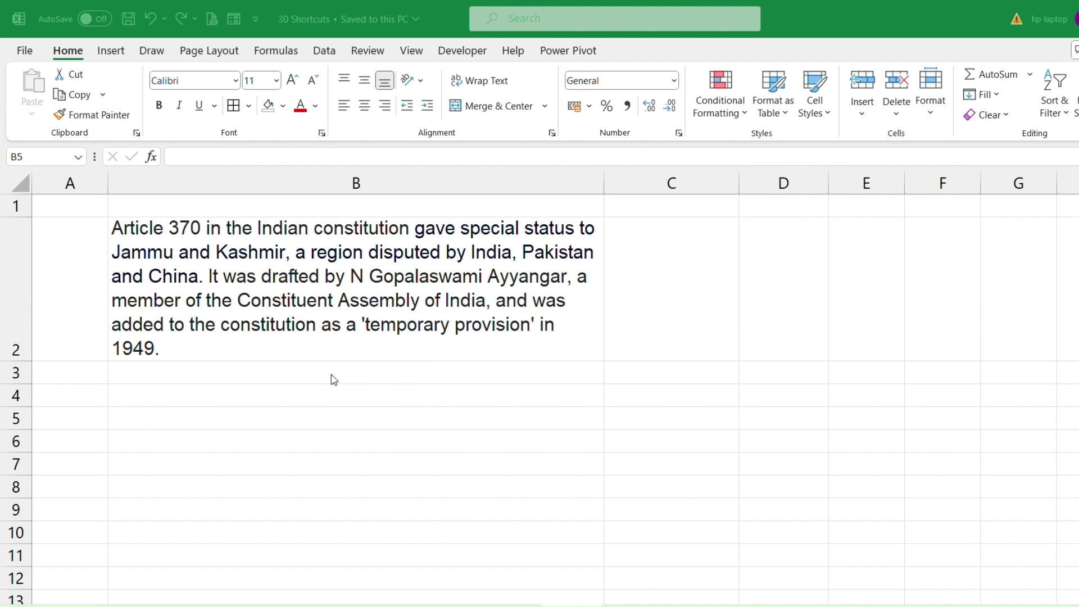
# Preview the Article 370 paragraph in B2 for printing to Microsoft Print to PDF, then exit the print view.
pyautogui.click(332, 374)
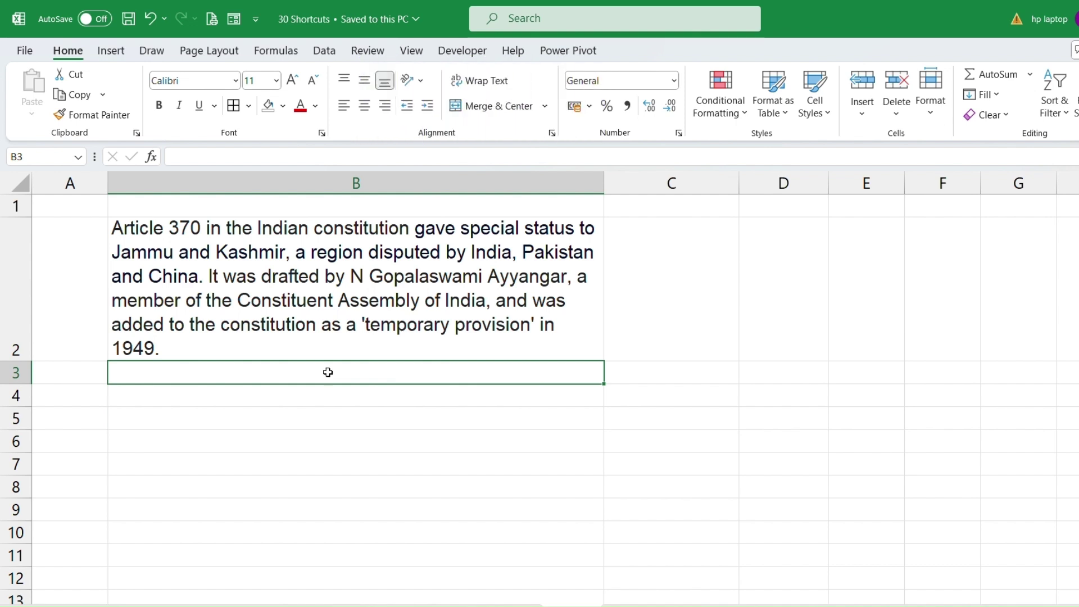
pyautogui.click(316, 268)
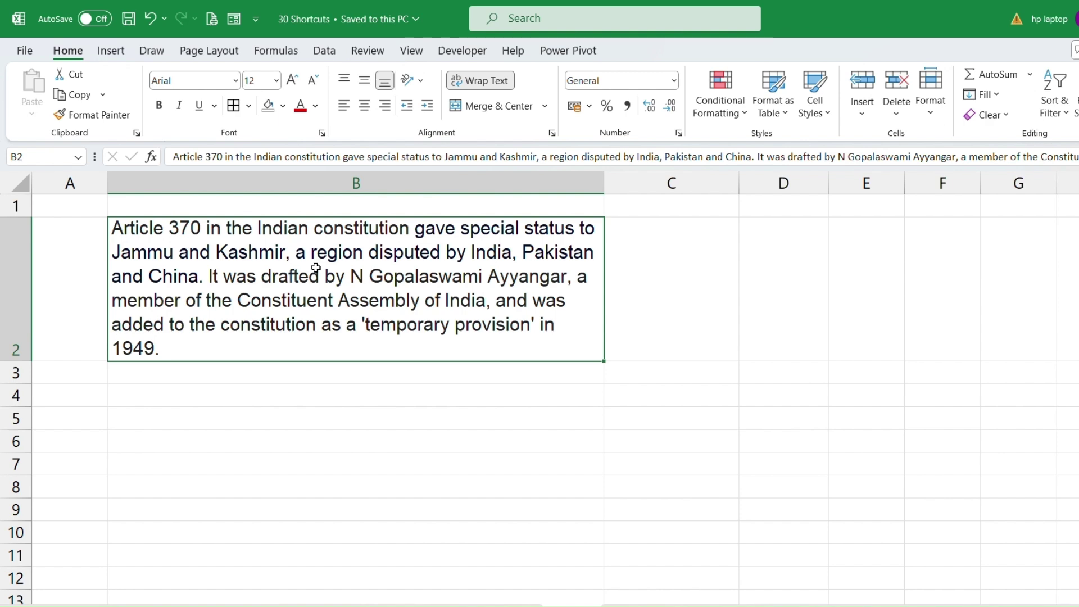
pyautogui.hotkey('ctrl', 'p')
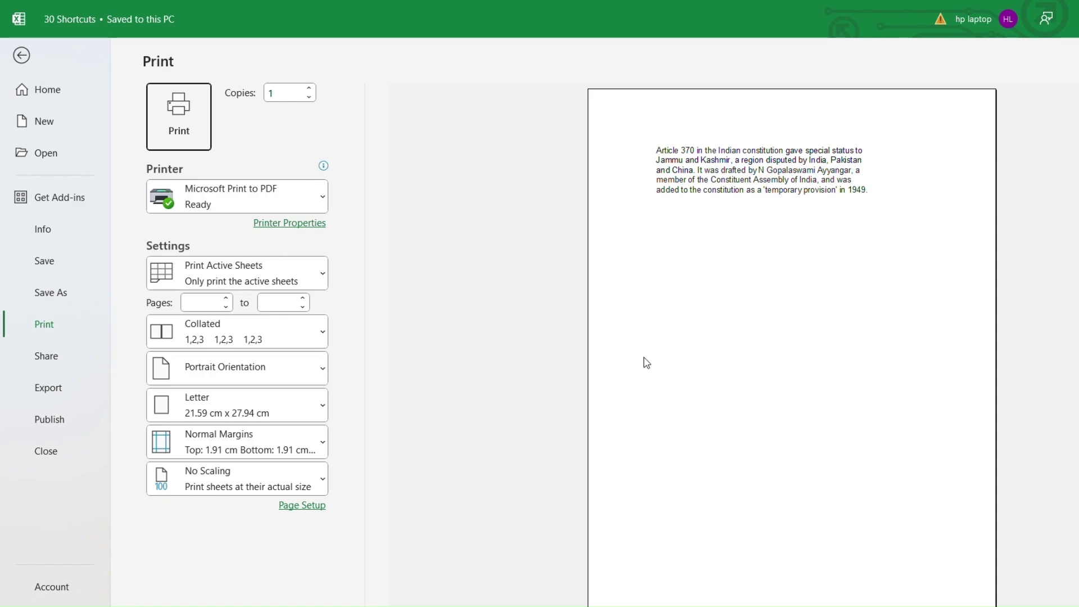
pyautogui.press('Escape')
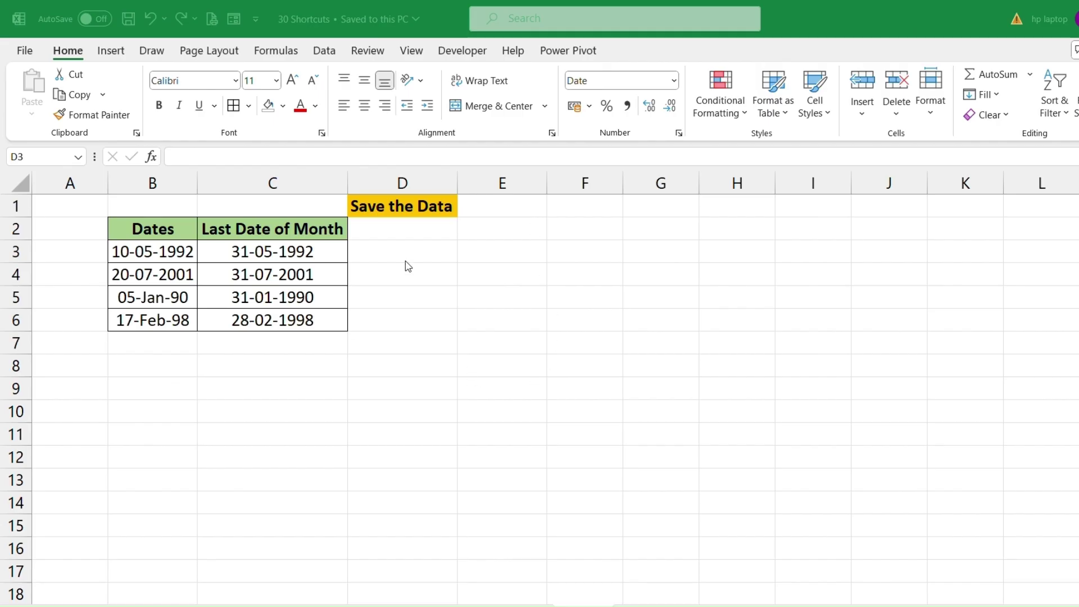
# Save the workbook and enter ionko, km kml and mk km into D3:D5.
pyautogui.hotkey('ctrl', 's')
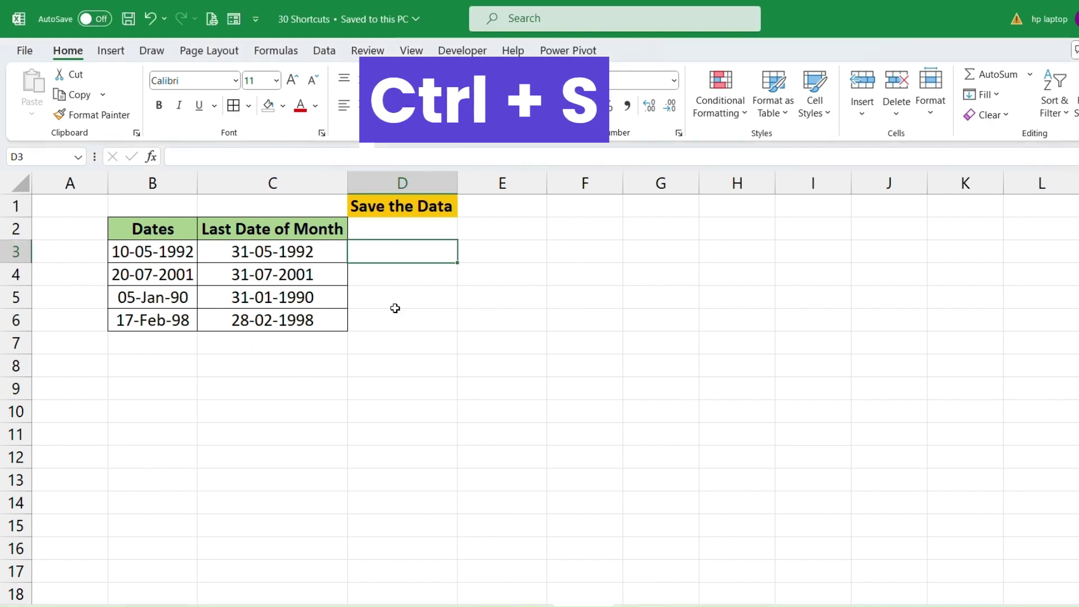
pyautogui.write('ionko')
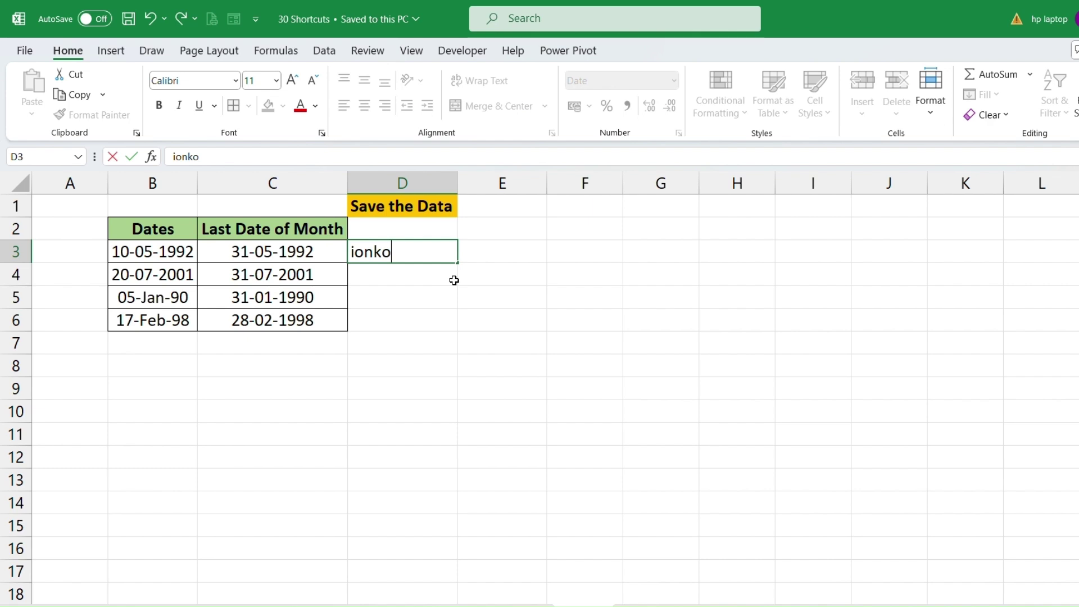
pyautogui.press('Return')
pyautogui.write('km kml')
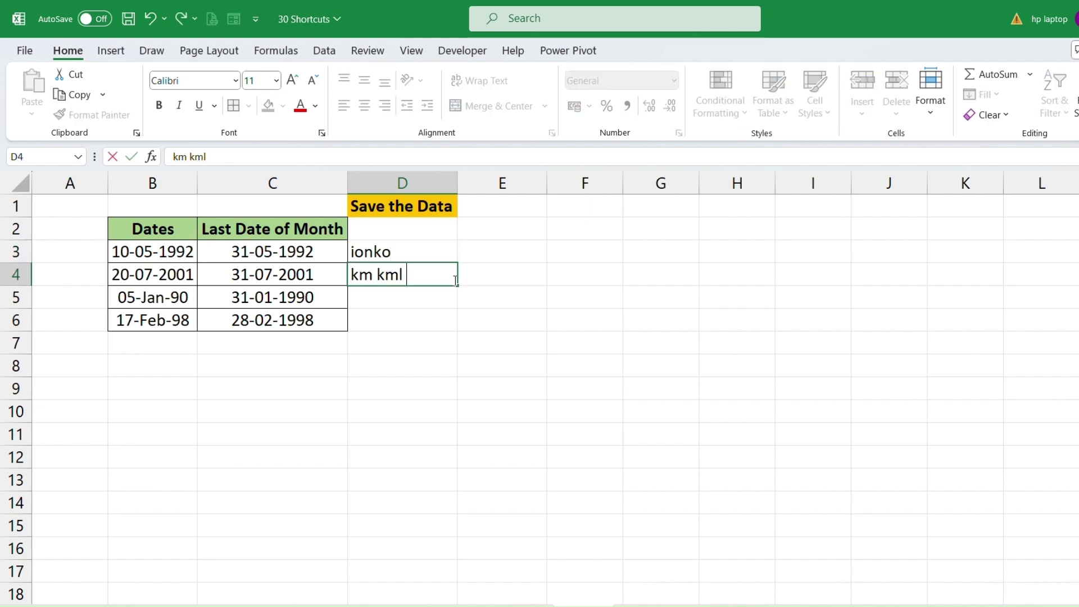
pyautogui.press('Return')
pyautogui.write('mk km')
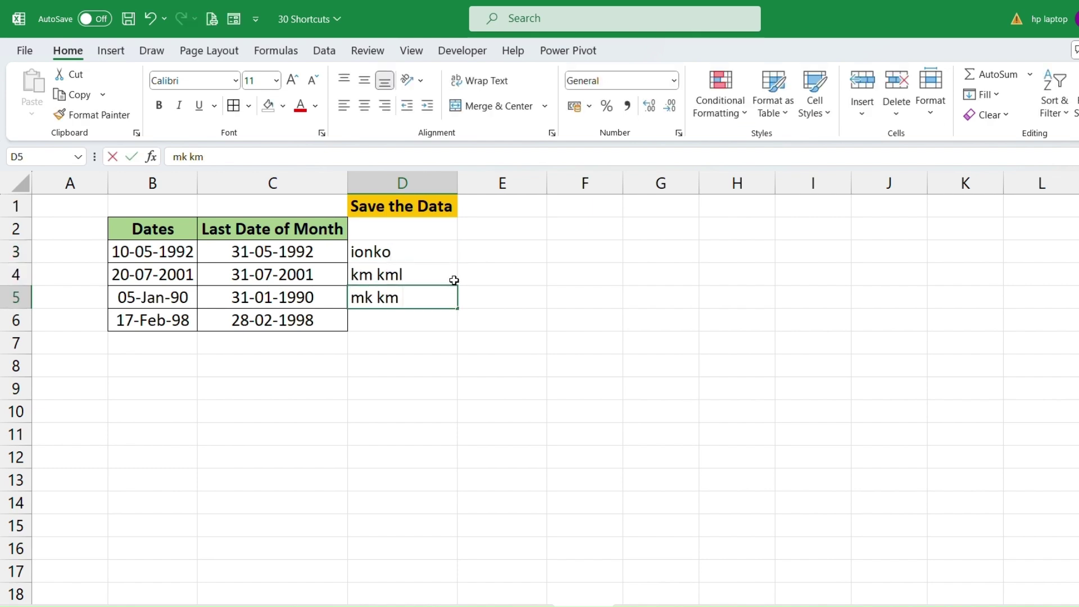
pyautogui.press('Return')
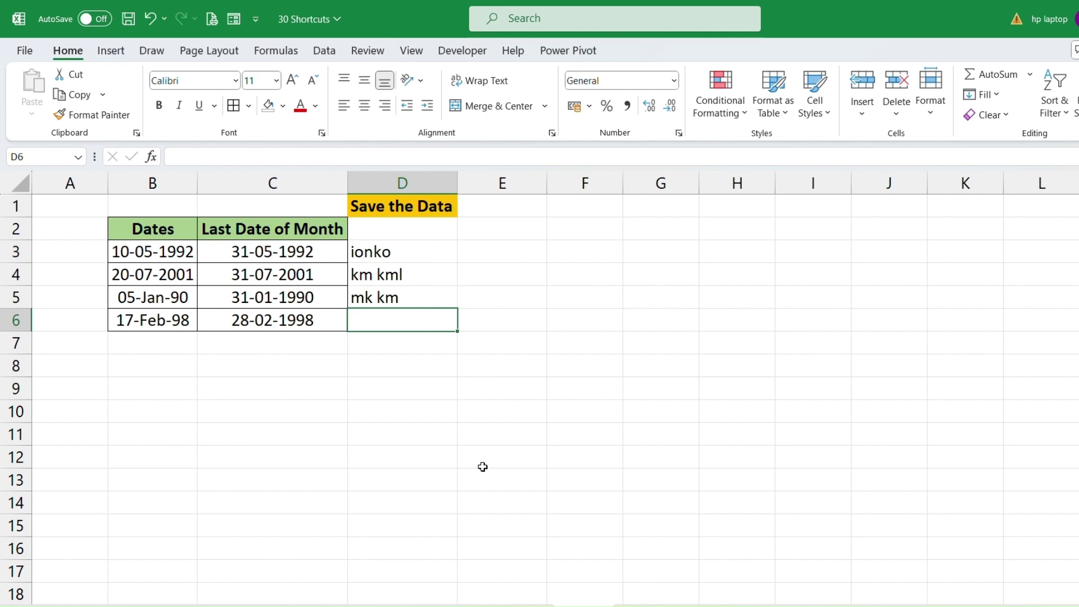
# Save the workbook again, select D1:D6, then select the student names B3:B12.
pyautogui.click(392, 355)
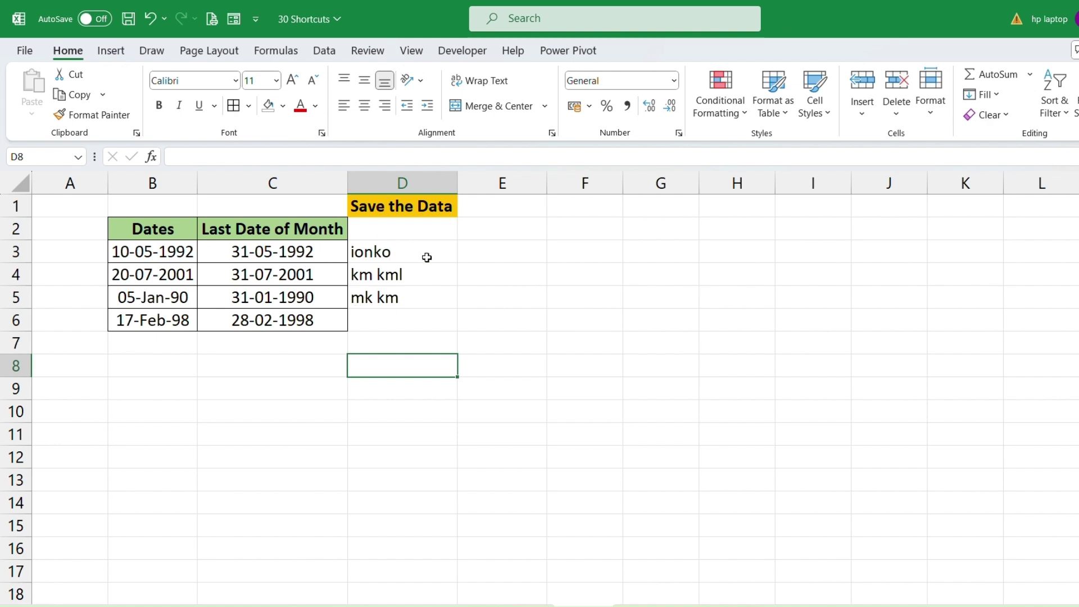
pyautogui.click(375, 253)
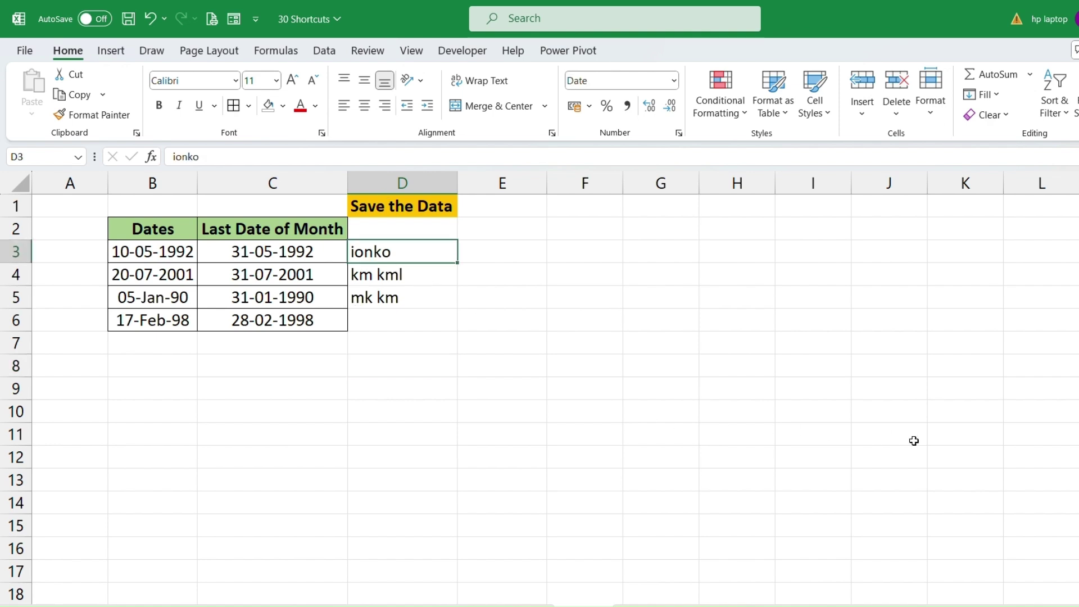
pyautogui.hotkey('ctrl', 's')
pyautogui.moveTo(365, 213); pyautogui.dragTo(374, 316)
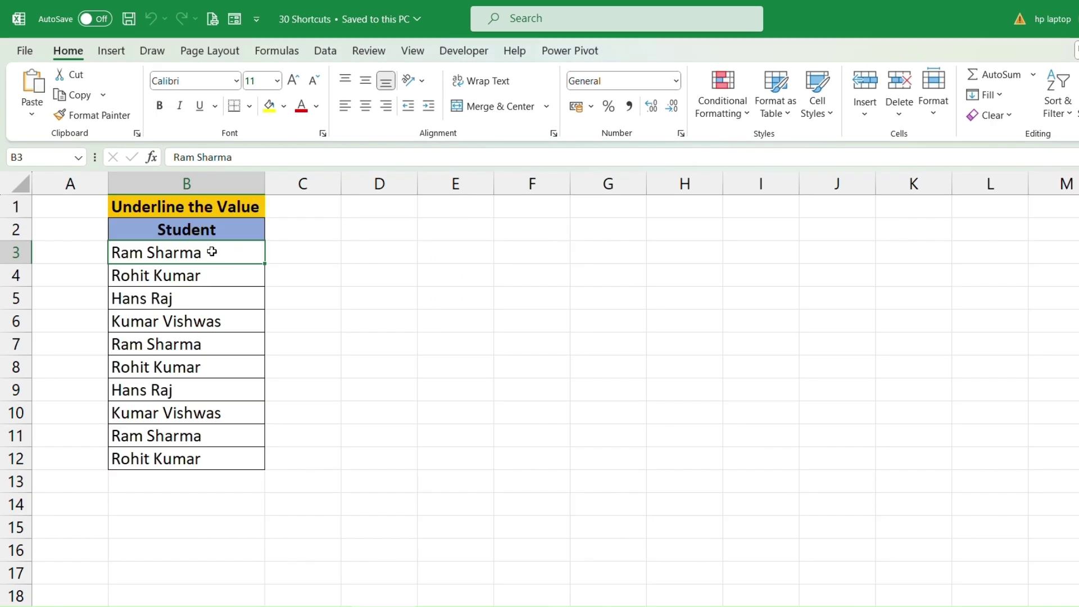
pyautogui.moveTo(212, 251); pyautogui.dragTo(212, 456)
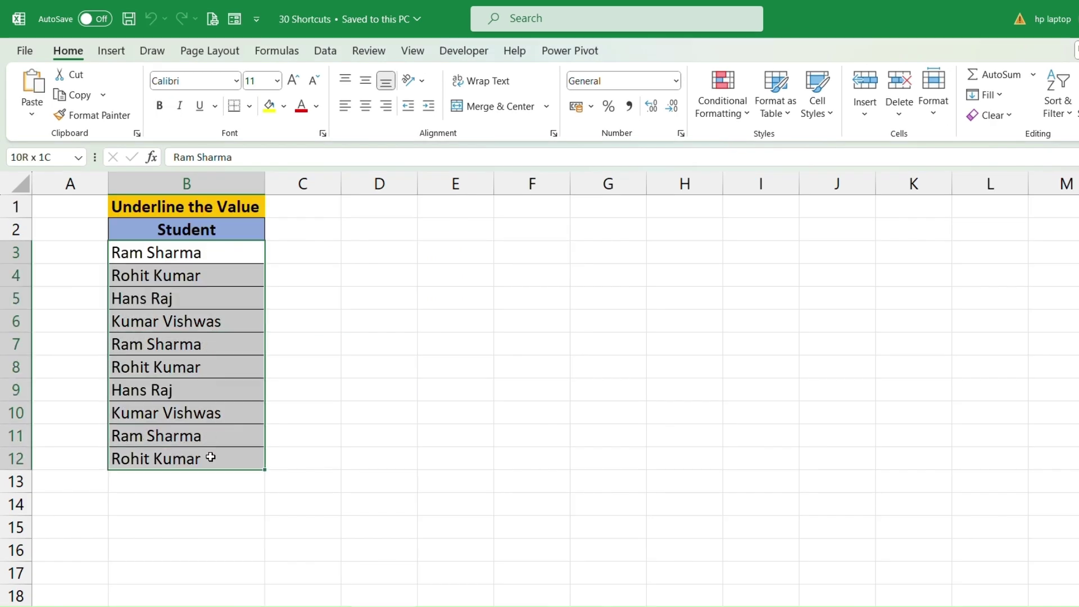
# Underline the student names in B3:B12 with Ctrl+U.
pyautogui.click(188, 260)
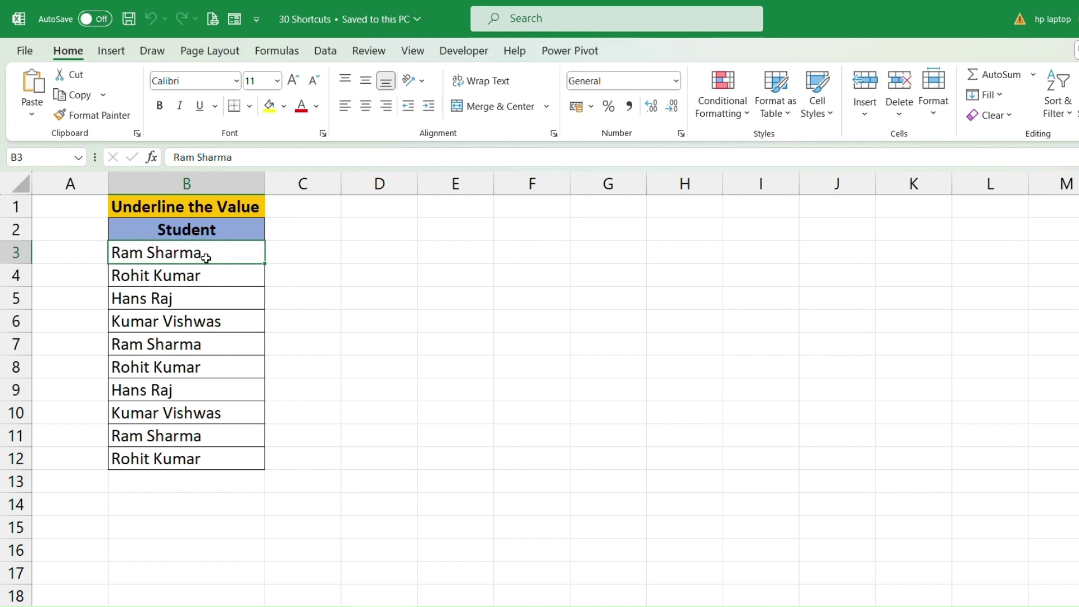
pyautogui.moveTo(198, 255); pyautogui.dragTo(211, 464)
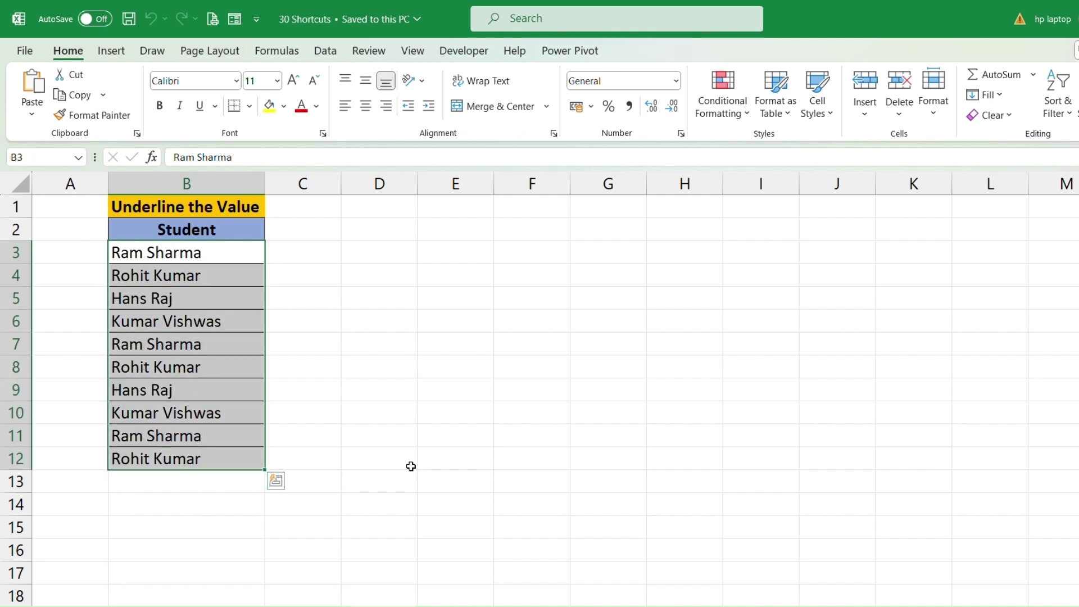
pyautogui.hotkey('ctrl', 'u')
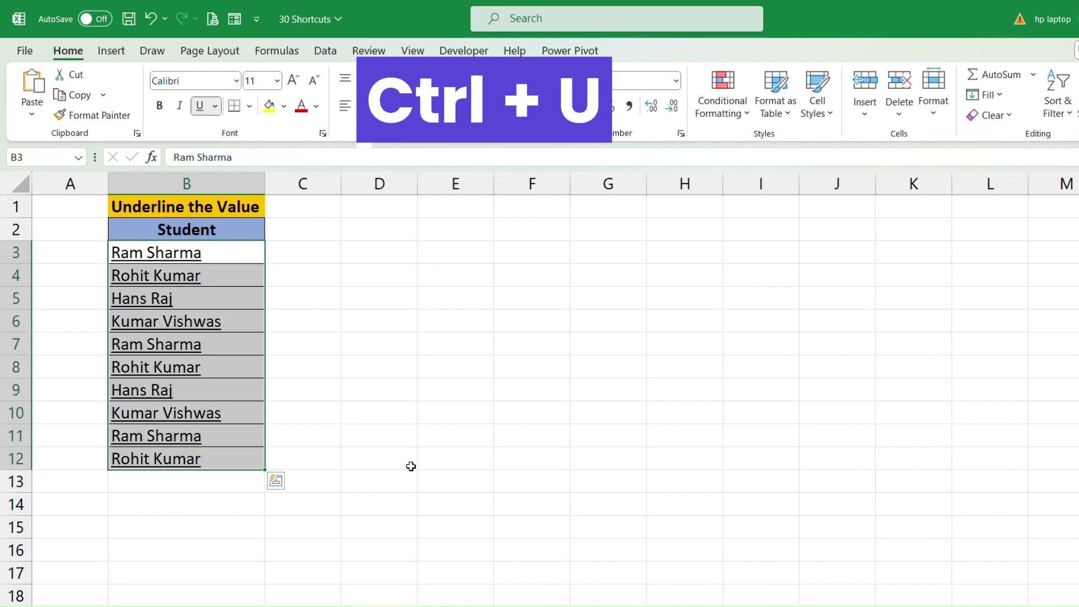
pyautogui.click(218, 255)
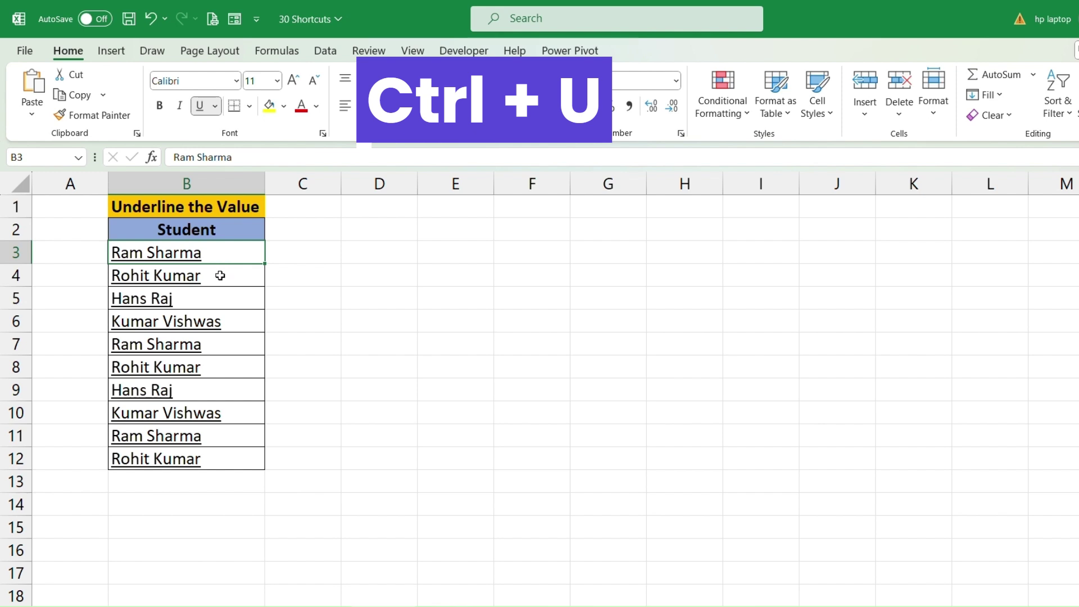
# Reselect B3:B12 and remove the underline from the student names.
pyautogui.click(206, 272)
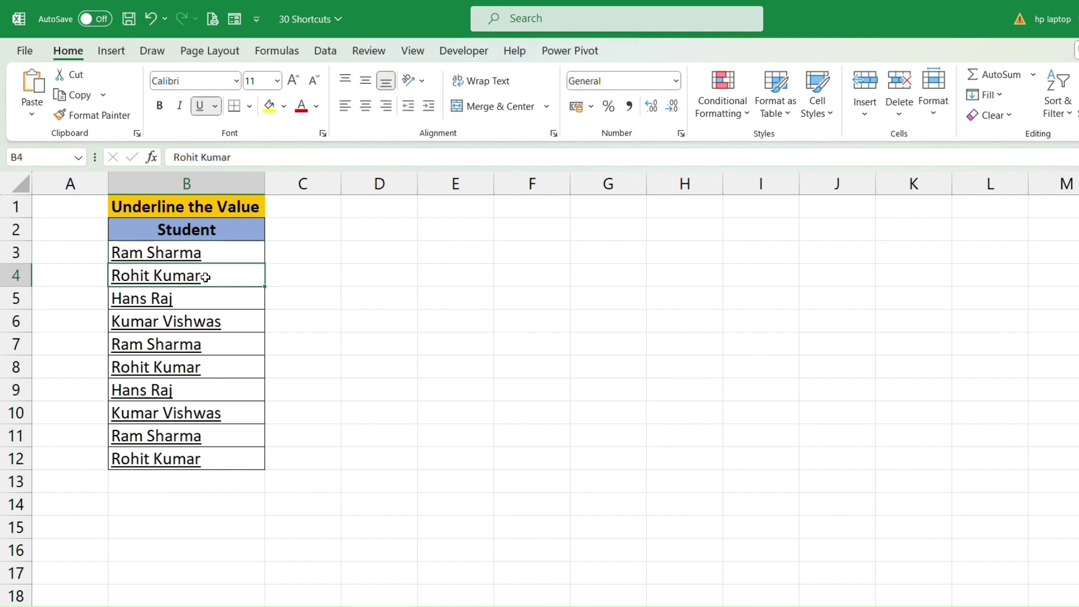
pyautogui.moveTo(207, 250); pyautogui.dragTo(205, 459)
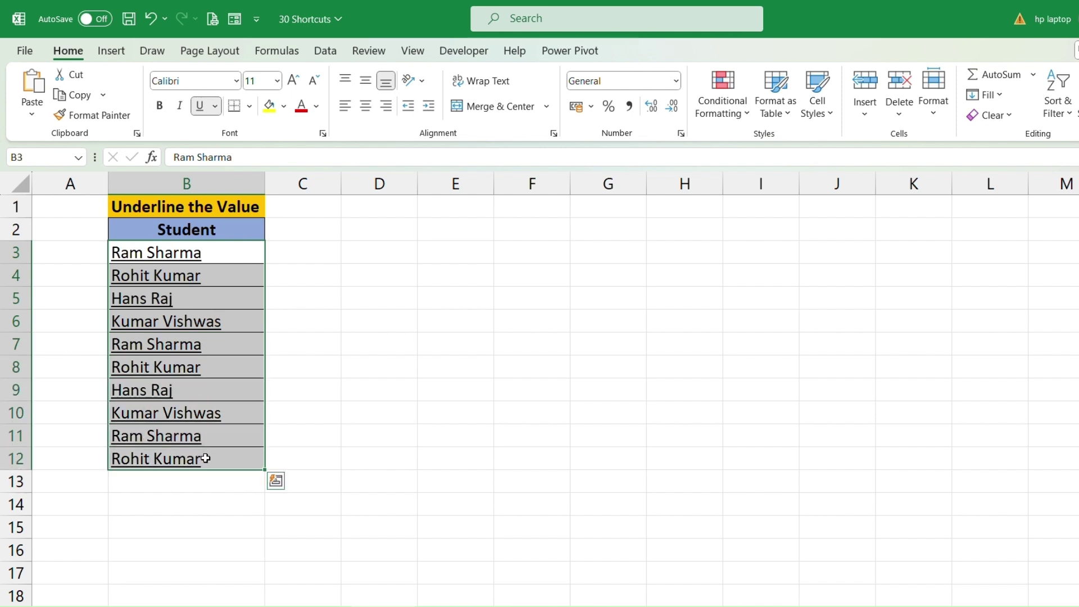
pyautogui.hotkey('ctrl', 'u')
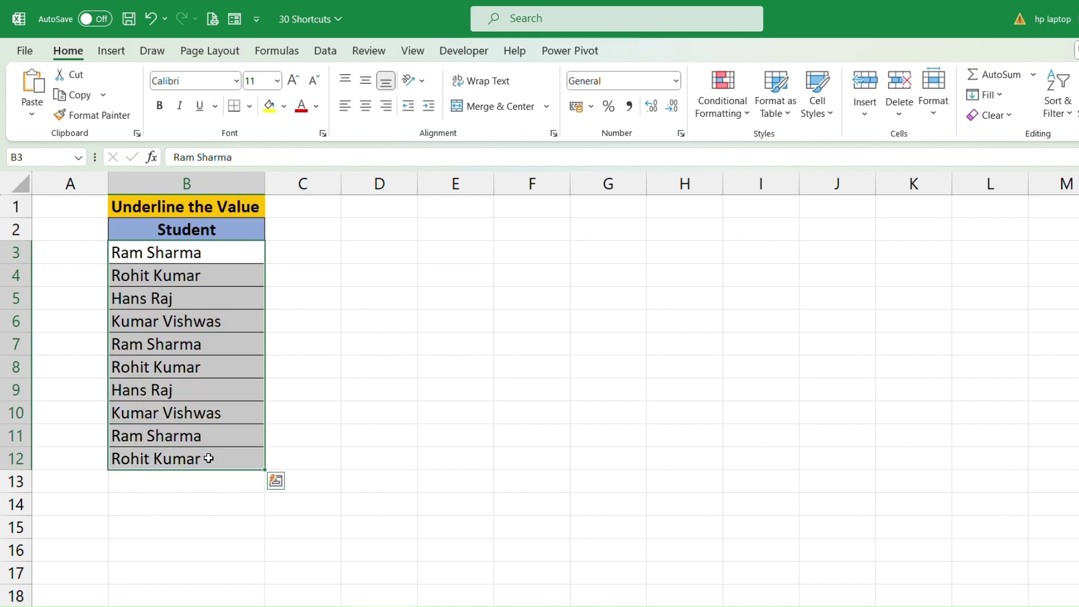
pyautogui.click(219, 302)
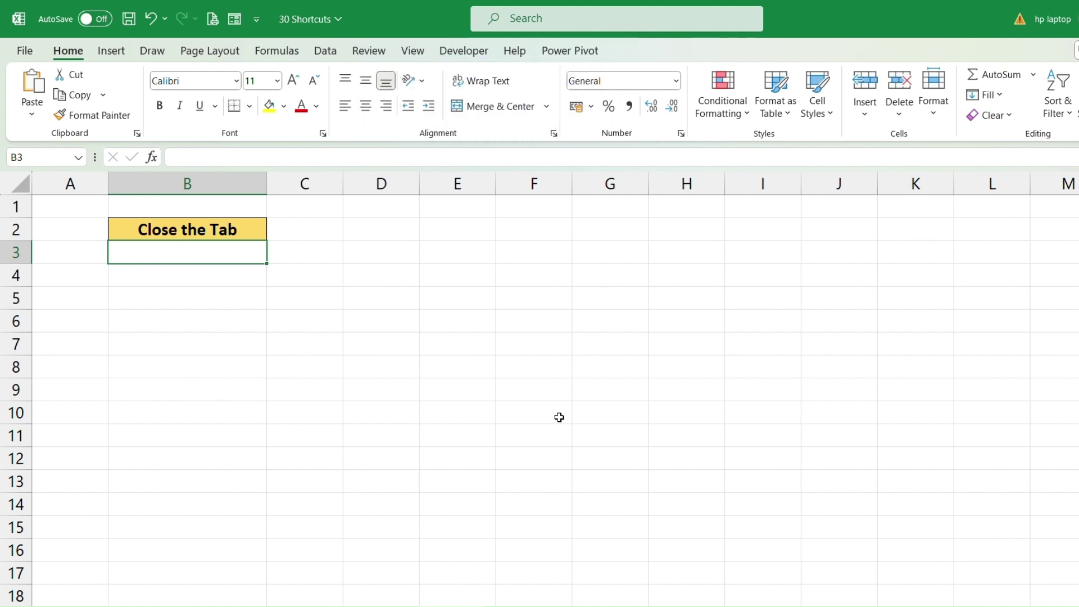
# Close the 30 Shortcuts workbook and then the Candidates Details workbook with Ctrl+W.
pyautogui.hotkey('ctrl', 'w')
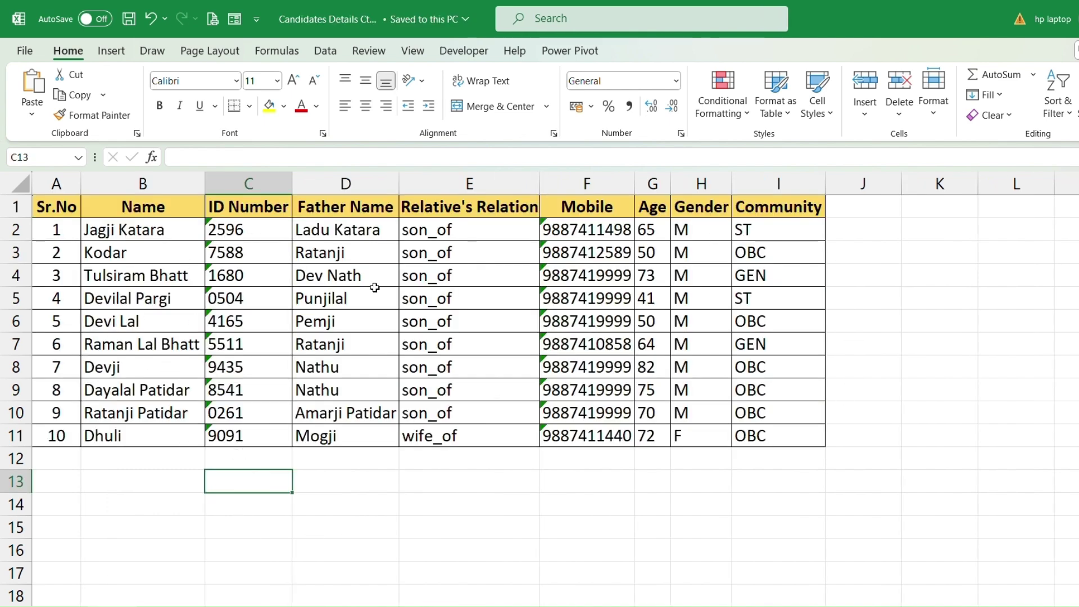
pyautogui.click(256, 260)
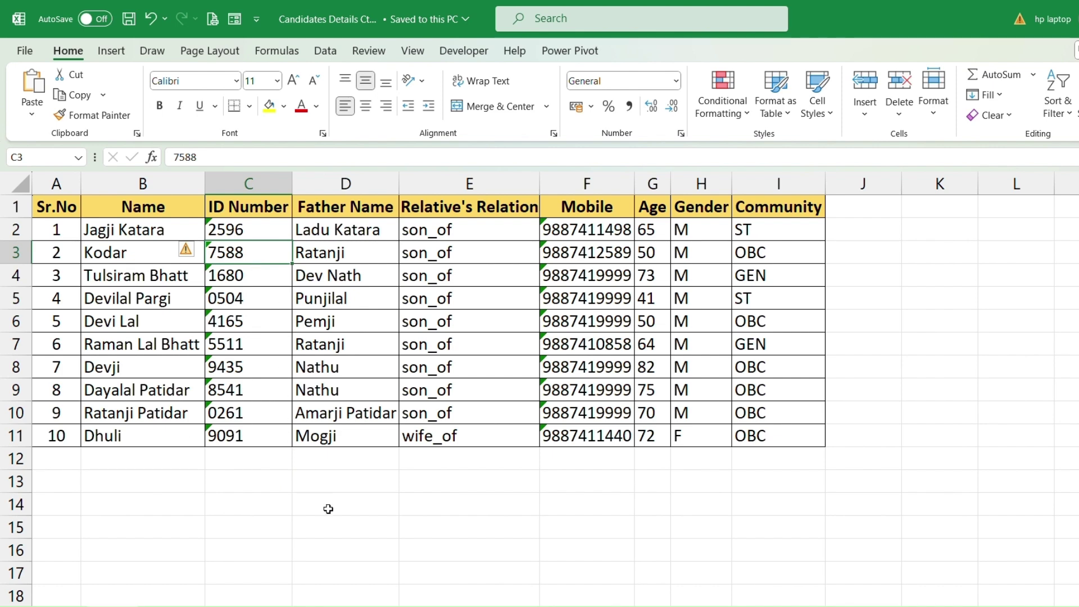
pyautogui.hotkey('ctrl', 'w')
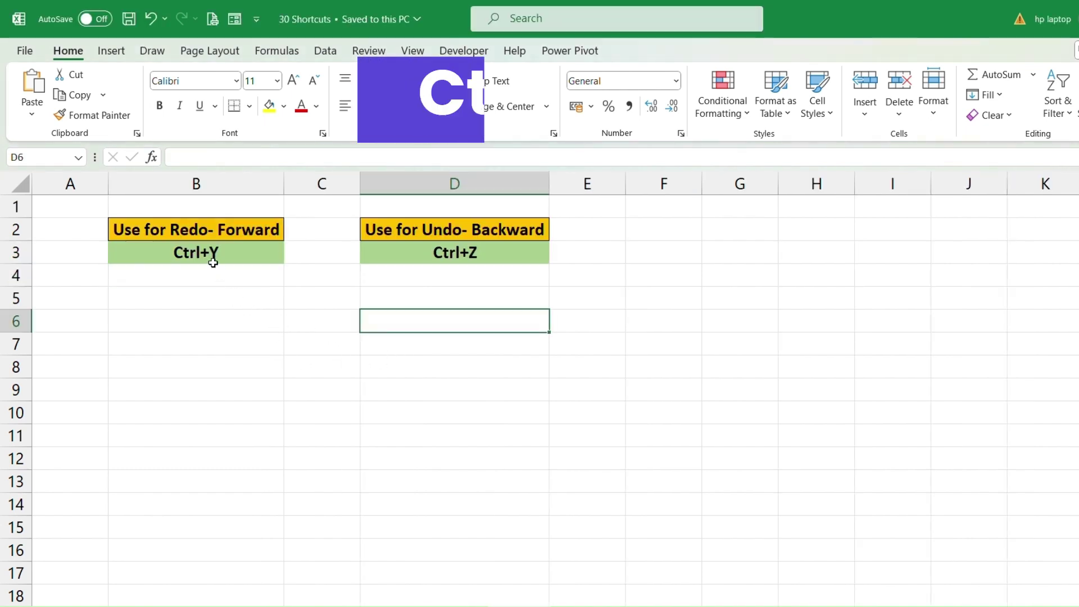
pyautogui.click(214, 262)
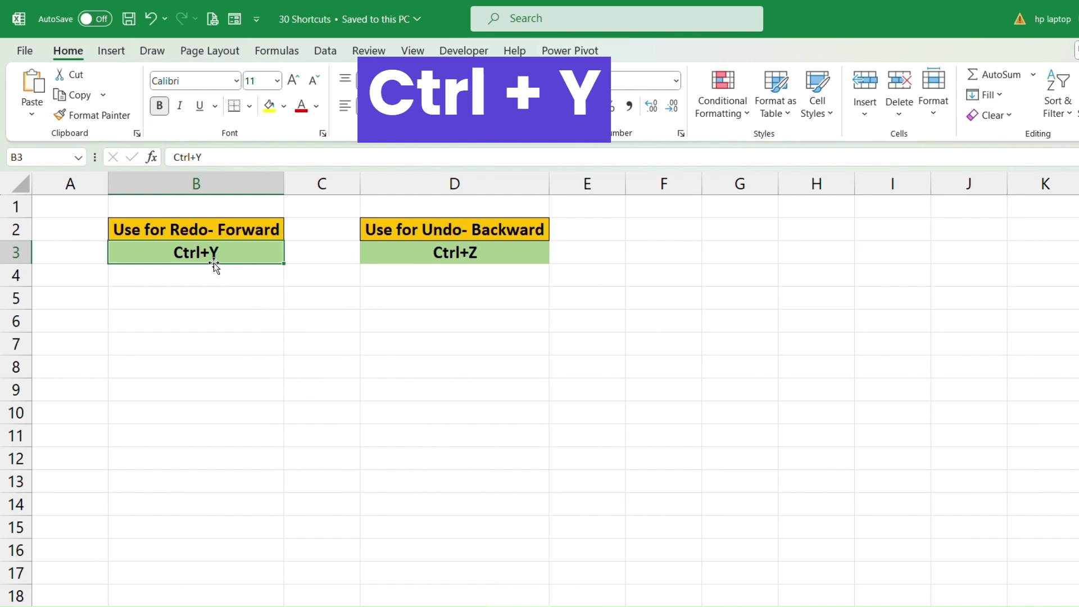
pyautogui.click(434, 256)
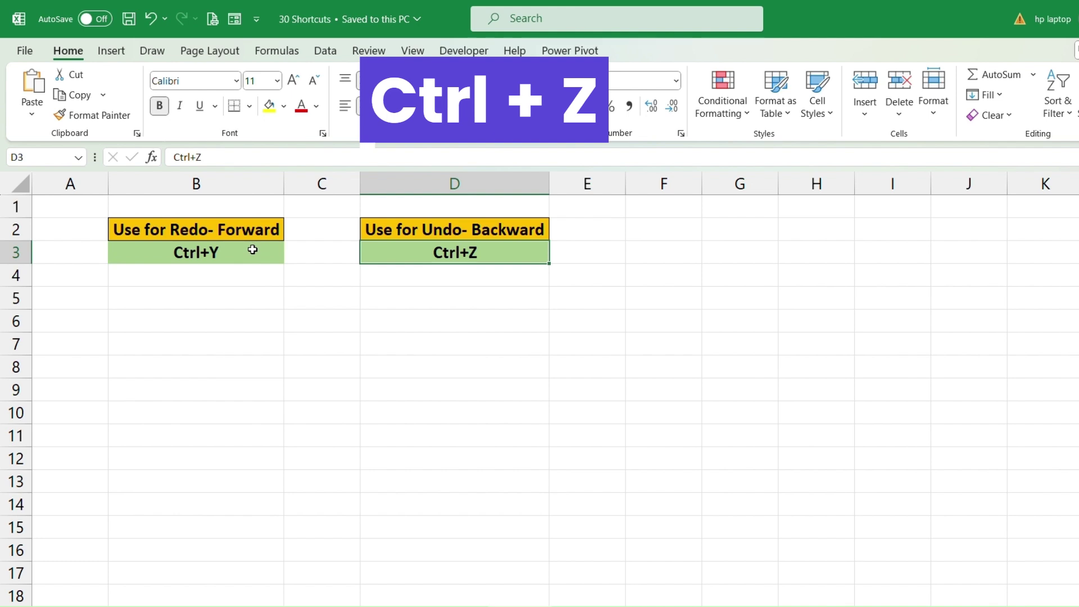
pyautogui.click(201, 256)
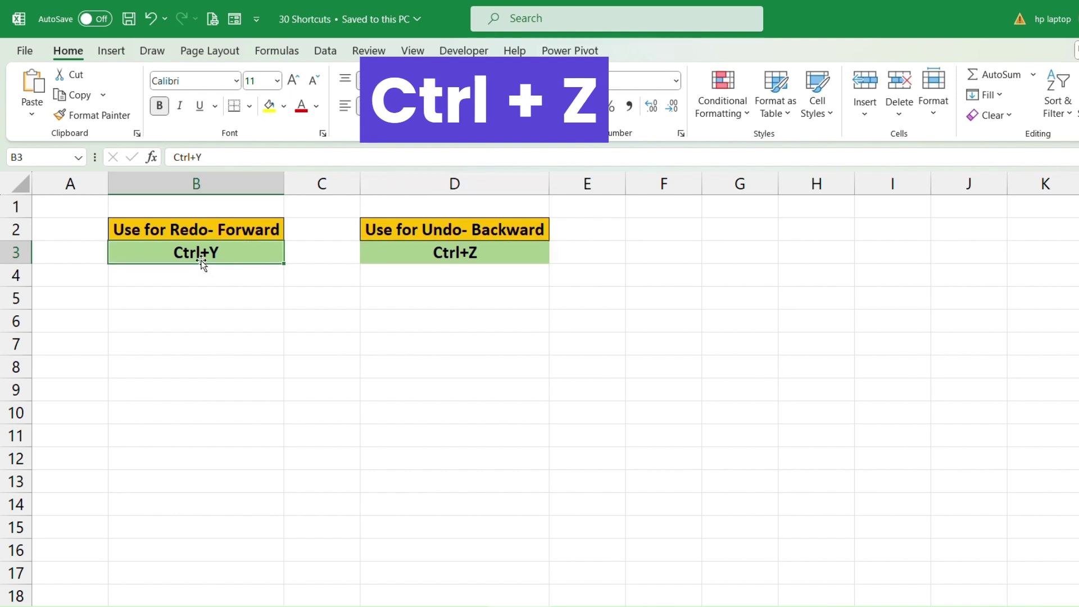
pyautogui.click(470, 254)
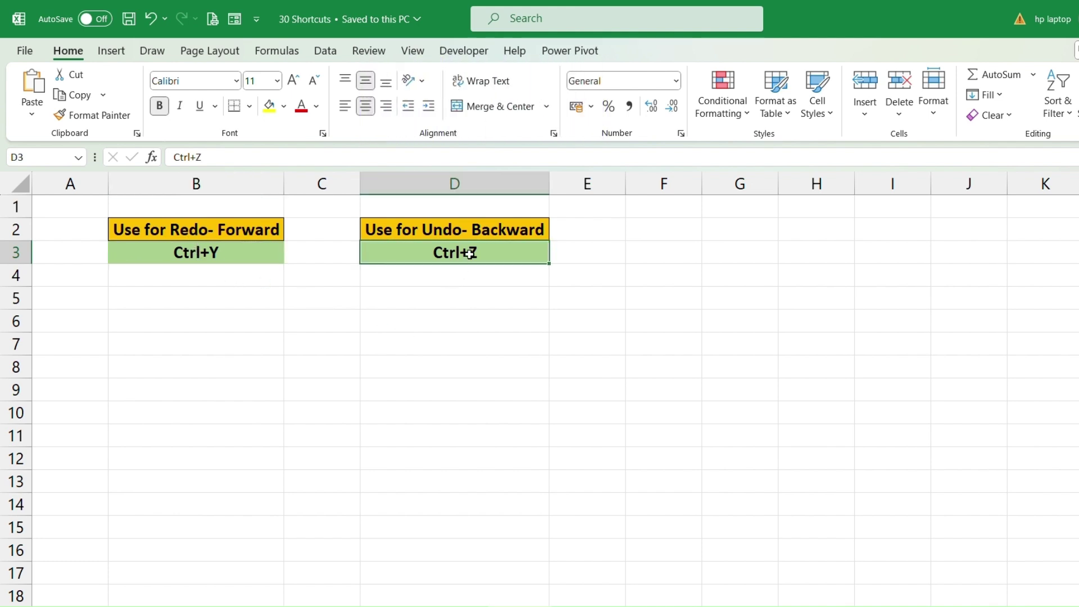
pyautogui.click(444, 226)
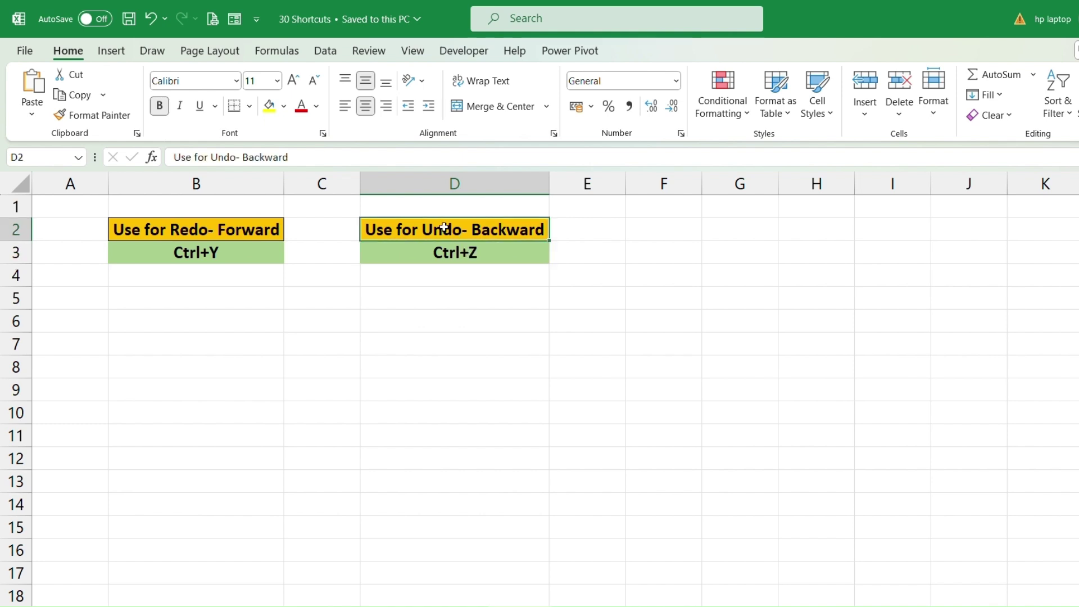
pyautogui.click(247, 261)
pyautogui.click(240, 300)
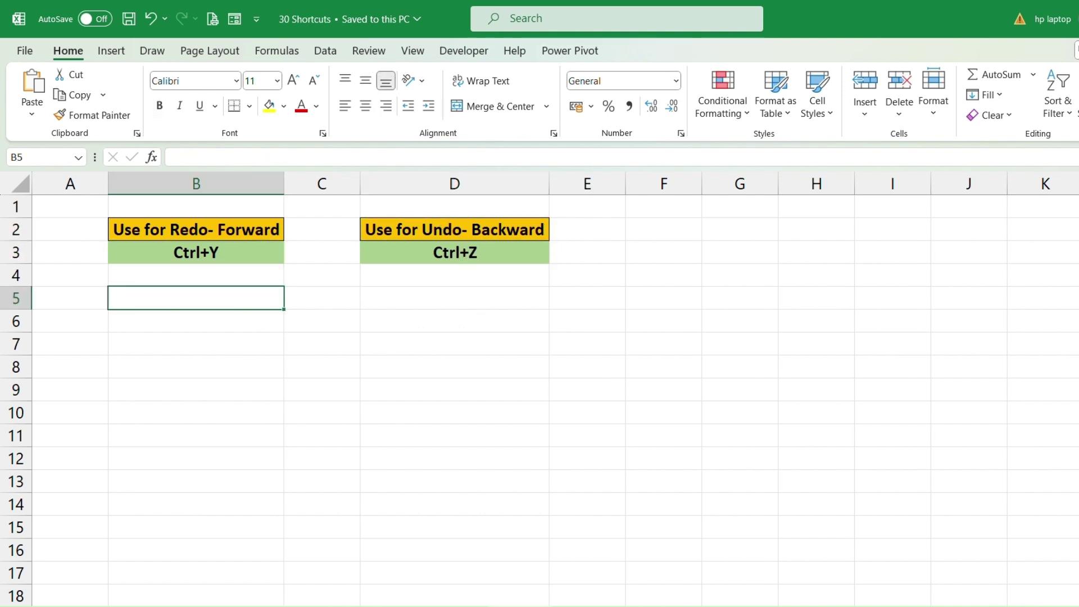
# Enter 10 in B5 and 20 in B6.
pyautogui.write('10')
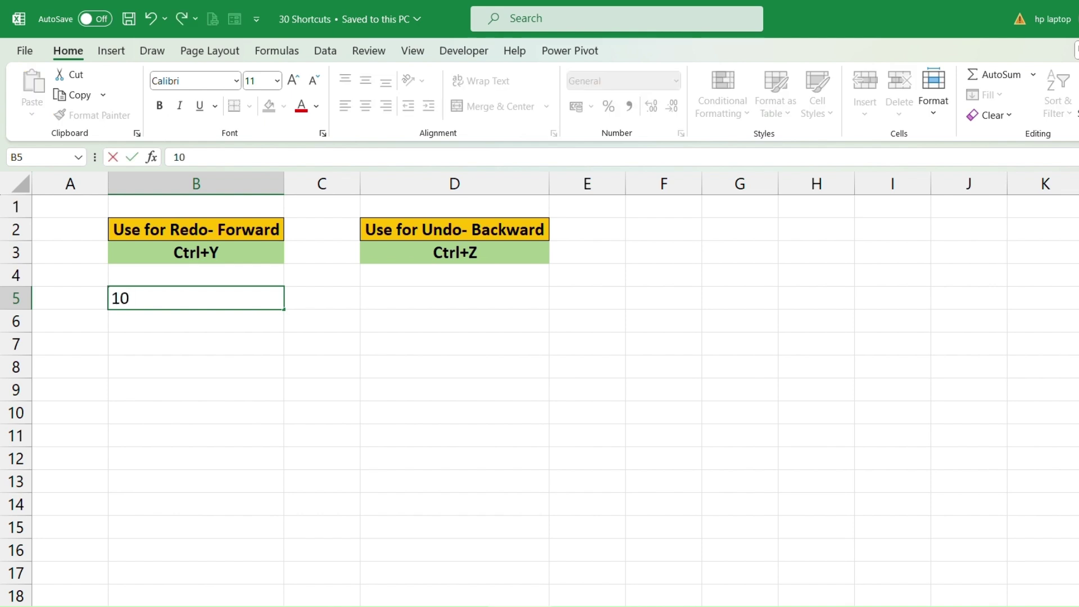
pyautogui.press('Return')
pyautogui.write('20')
pyautogui.press('Return')
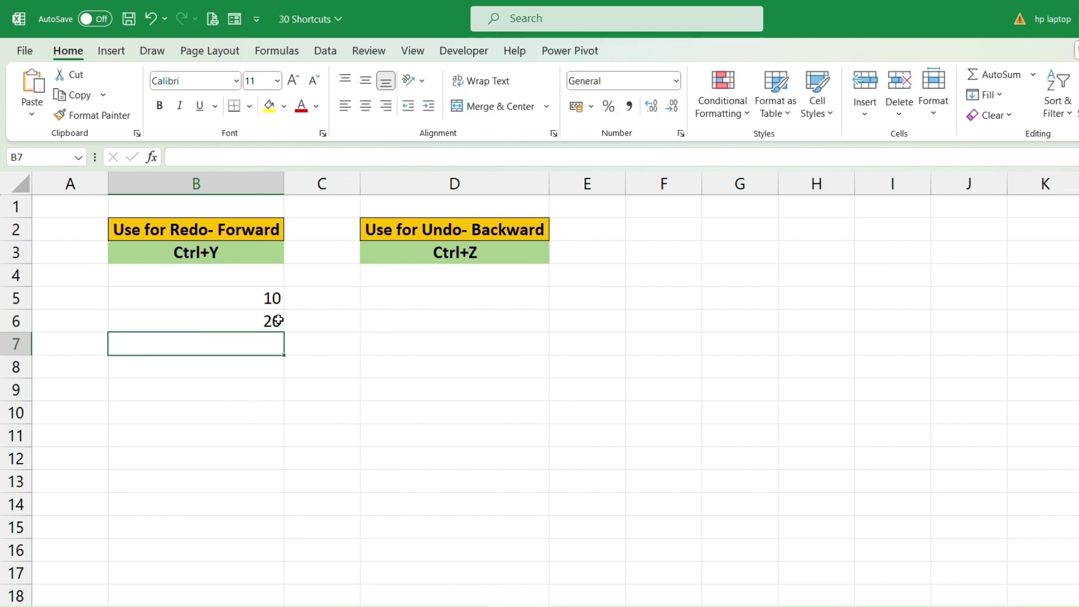
# Undo both entries with Ctrl+Z, then redo the 10 in B5 with Ctrl+Y.
pyautogui.click(330, 336)
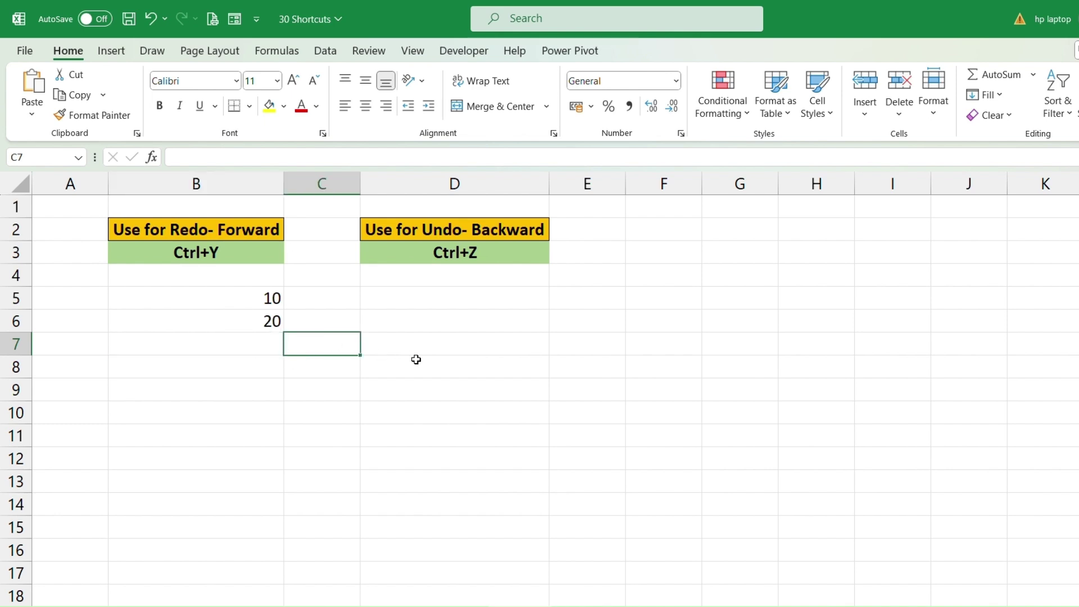
pyautogui.hotkey('ctrl', 'z')
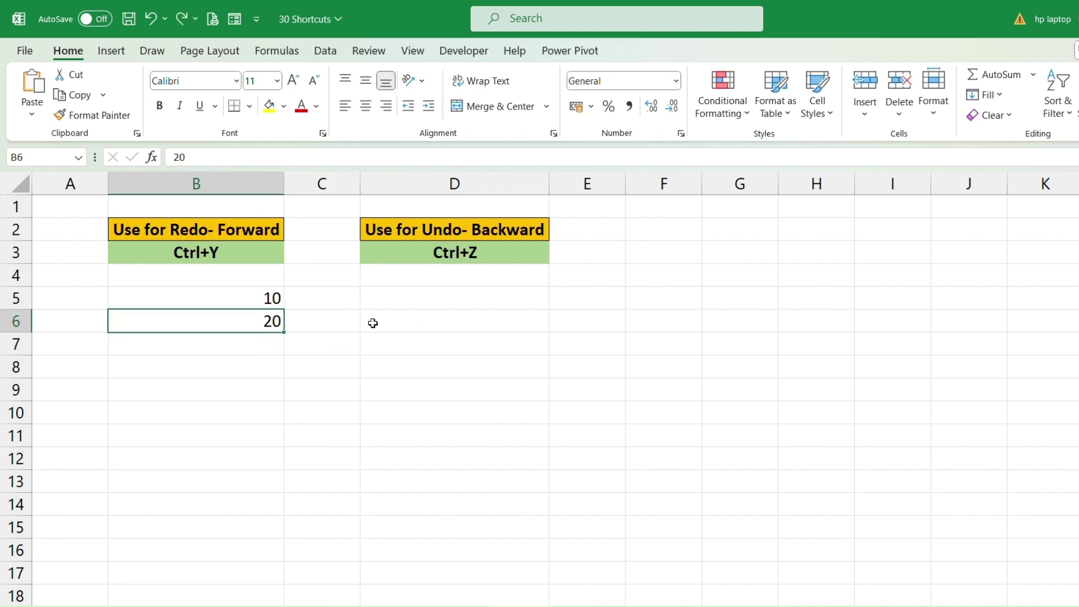
pyautogui.hotkey('ctrl', 'z')
pyautogui.hotkey('ctrl', 'z')
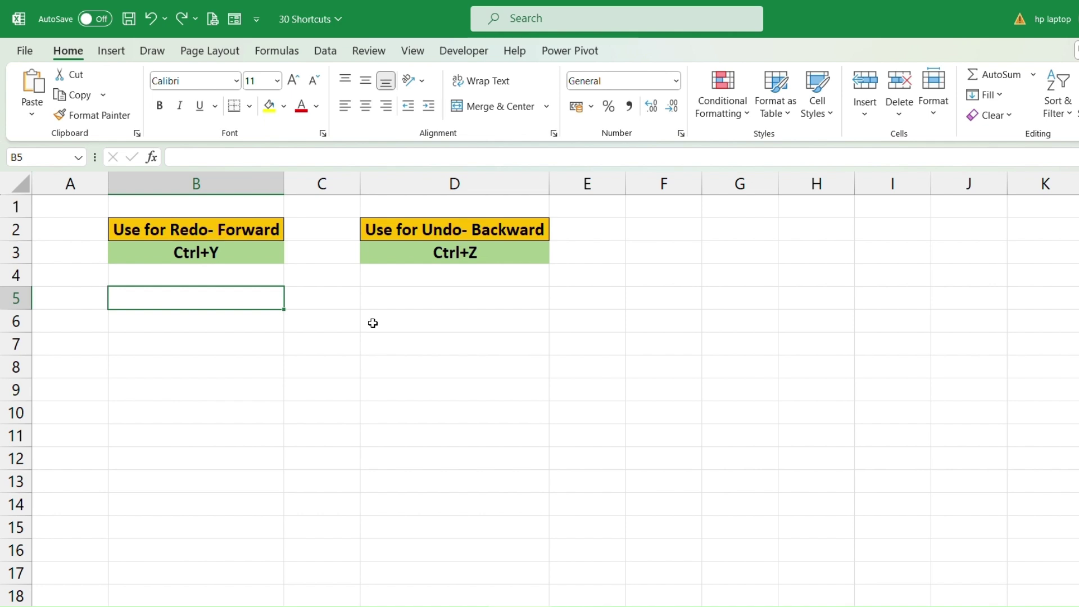
pyautogui.hotkey('ctrl', 'y')
pyautogui.hotkey('ctrl', 'y')
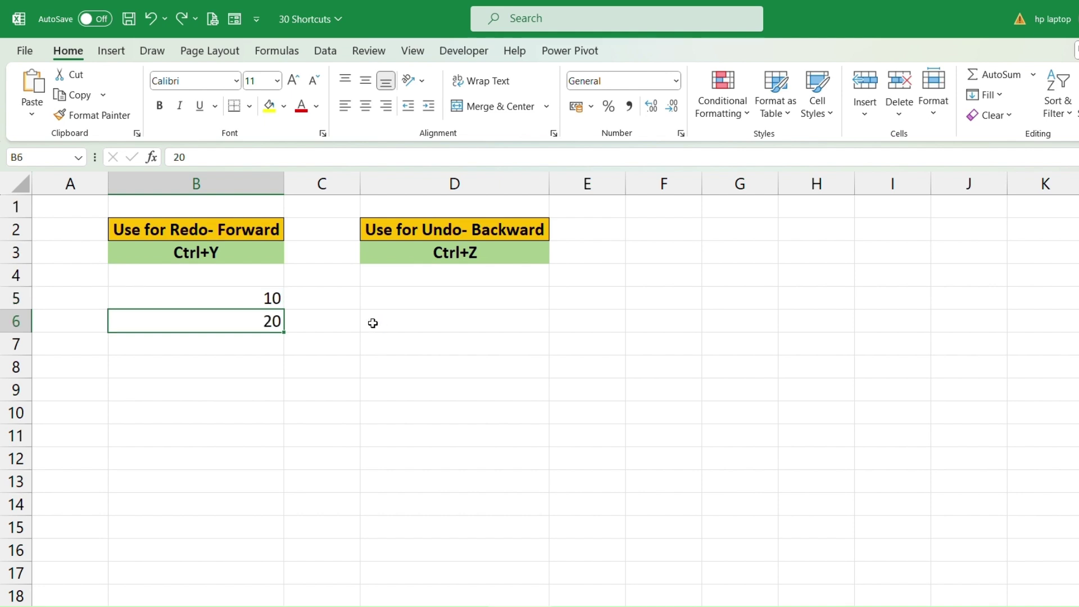